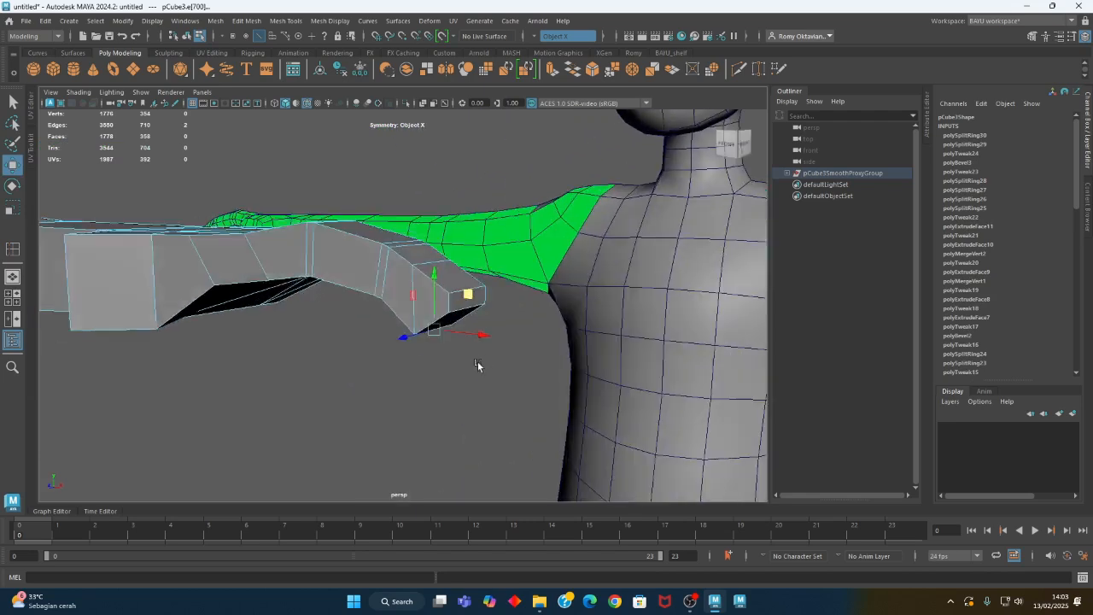
- Shape the blocky fingertip by moving its edge and scaling the vertices at its end
click(434, 261)
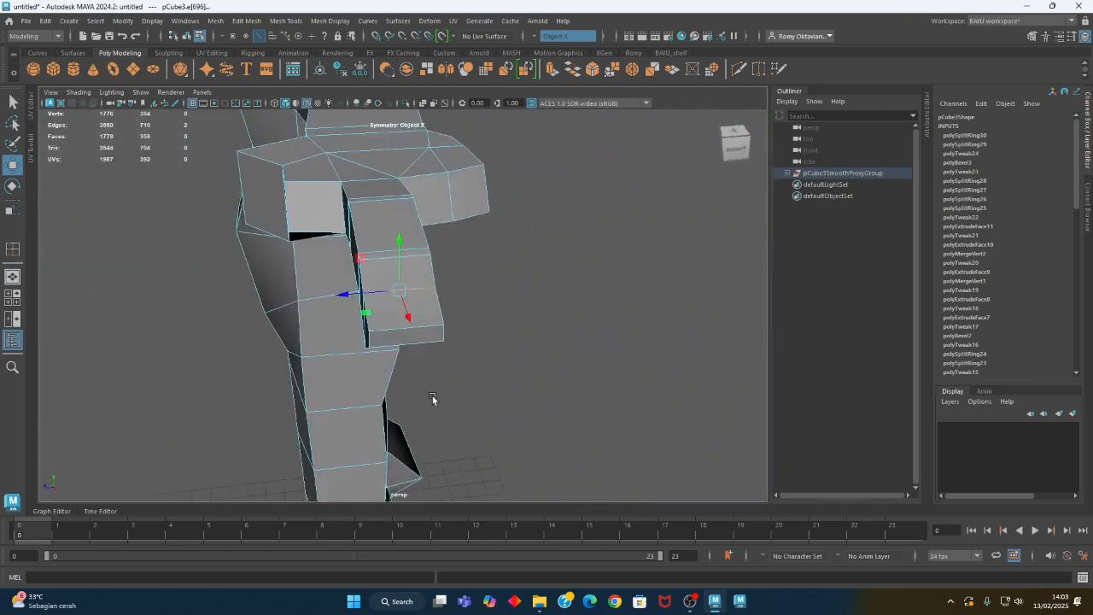
alt+drag(412, 352, 488, 372)
right_drag(459, 181, 415, 179)
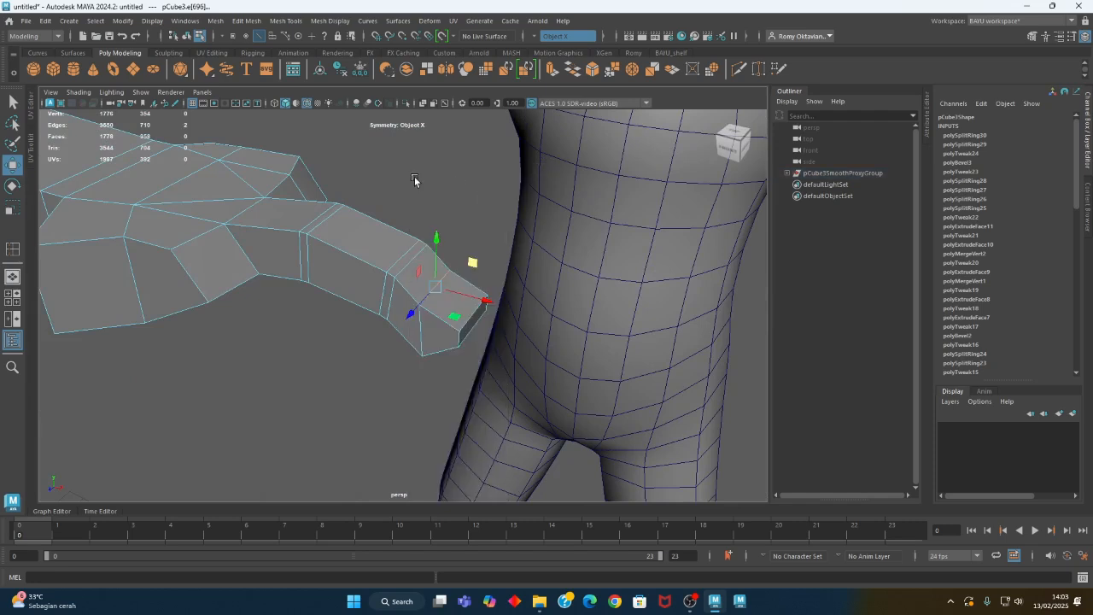
alt+drag(435, 278, 526, 263)
drag(476, 345, 476, 346)
alt+drag(477, 347, 368, 408)
key(r)
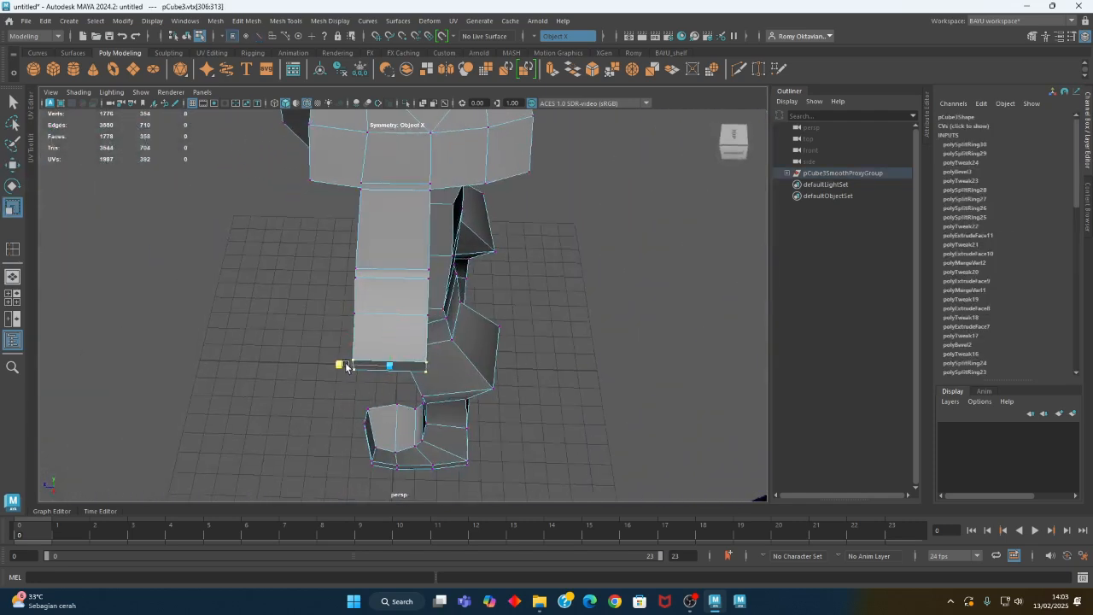
alt+drag(354, 367, 427, 306)
alt+drag(427, 306, 399, 322)
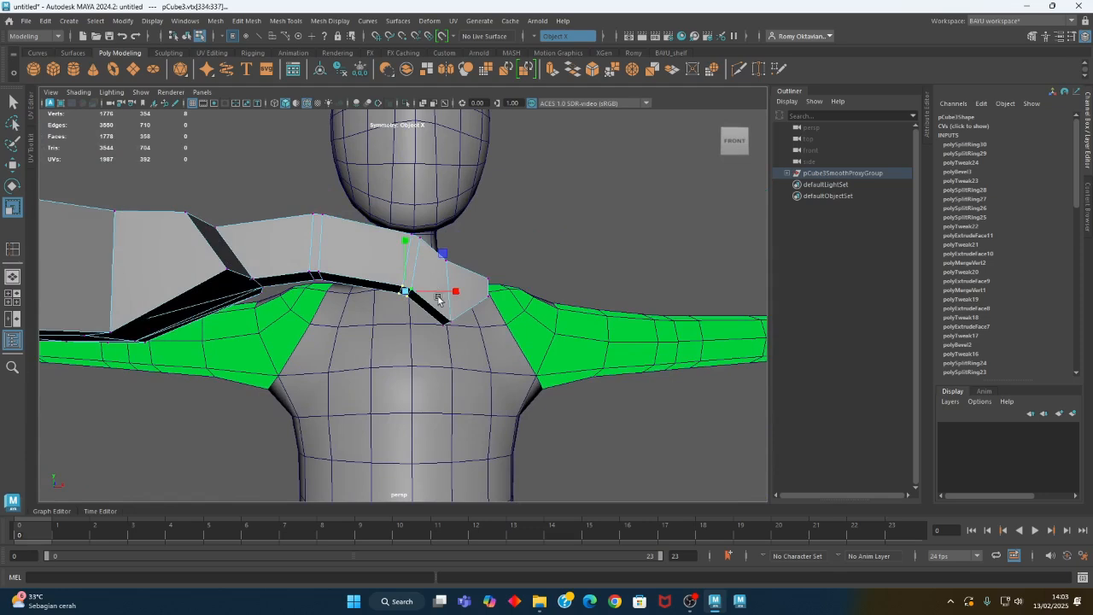
- Move the vertices beneath the finger's outer joint back toward the hand
key(w)
middle_drag(440, 254, 433, 251)
alt+drag(433, 251, 373, 359)
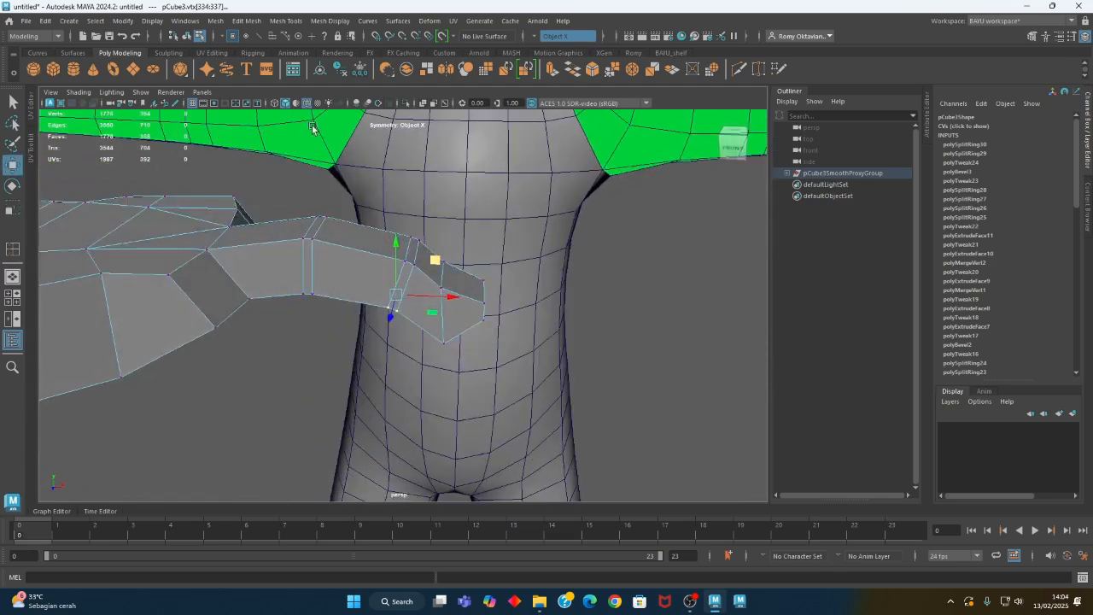
- Insert an edge loop across the finger's base segment and adjust its height
click(286, 21)
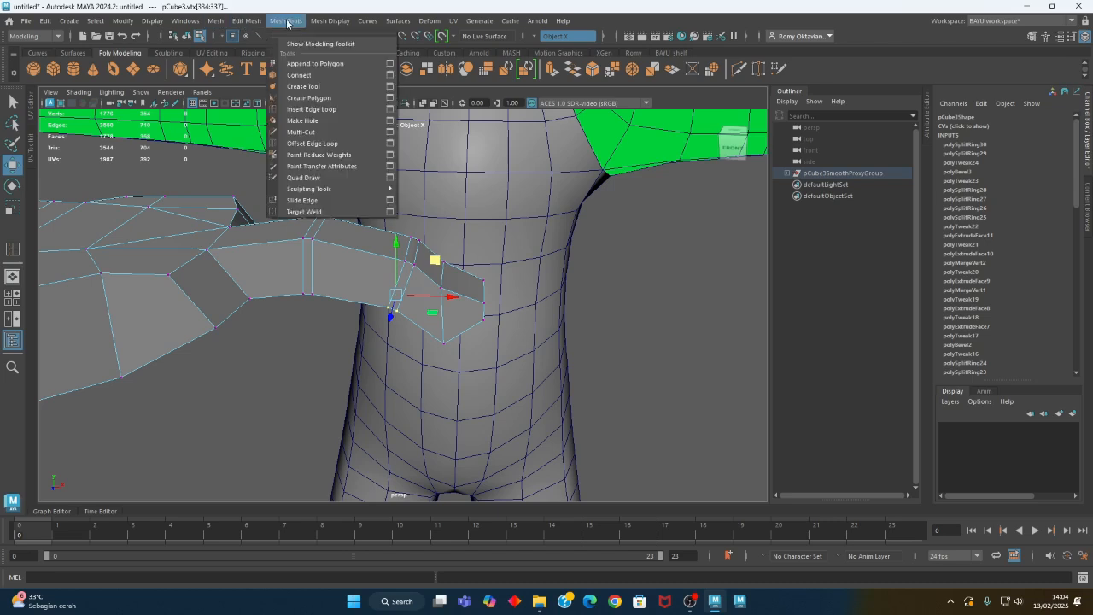
click(324, 109)
mouse_move(277, 245)
alt+mouse_down()
mouse_move(286, 260)
mouse_move(259, 260)
mouse_move(264, 247)
alt+mouse_up()
key(w)
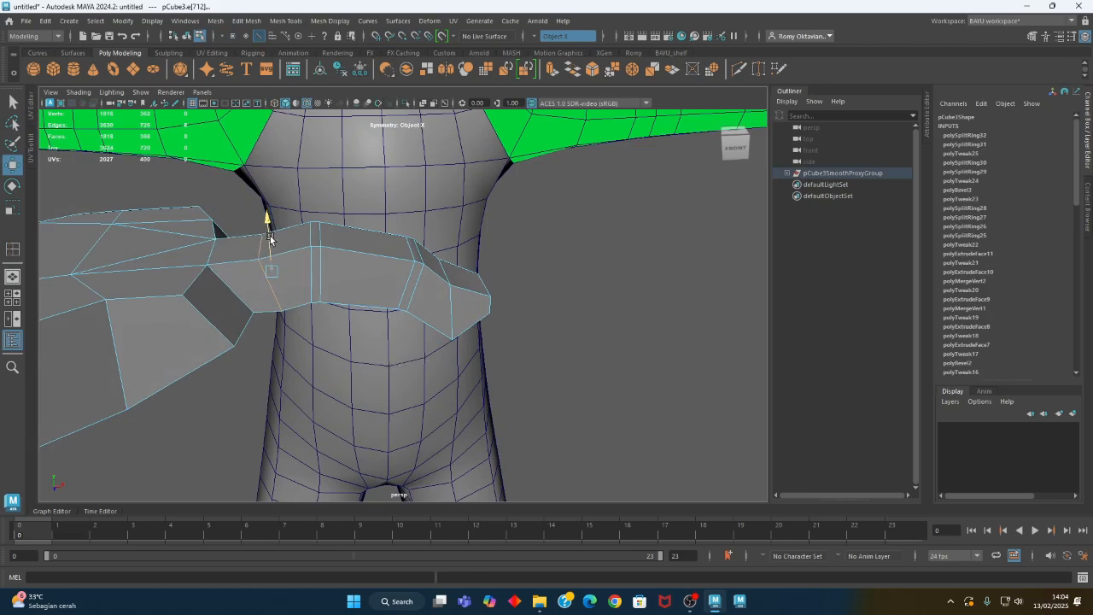
- Insert an edge loop across the finger's middle segment and lower it slightly
key(y)
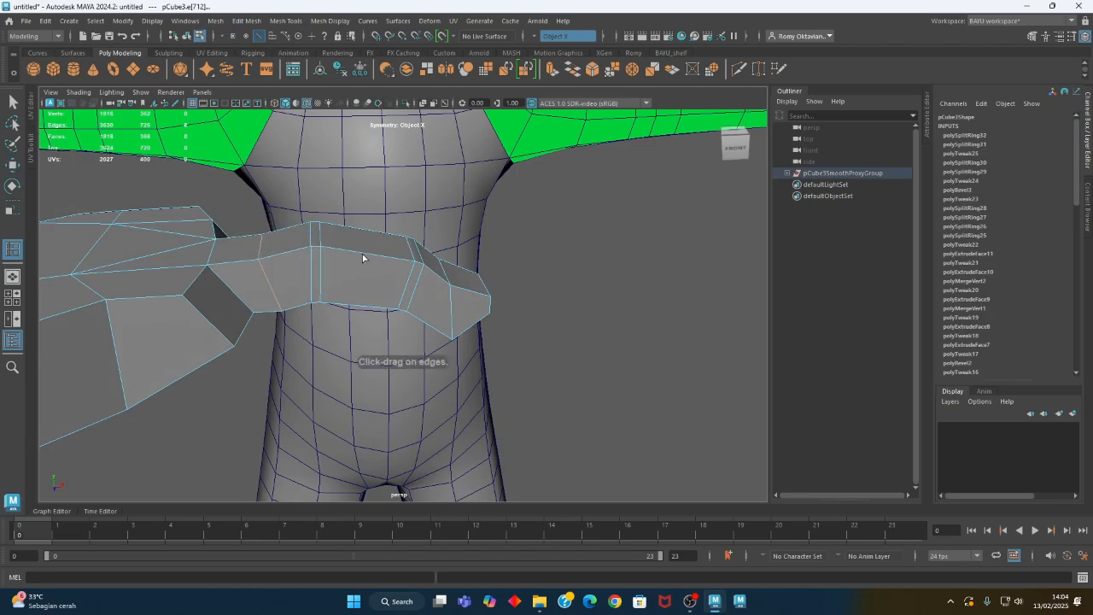
click(368, 254)
click(362, 255)
drag(359, 255, 373, 285)
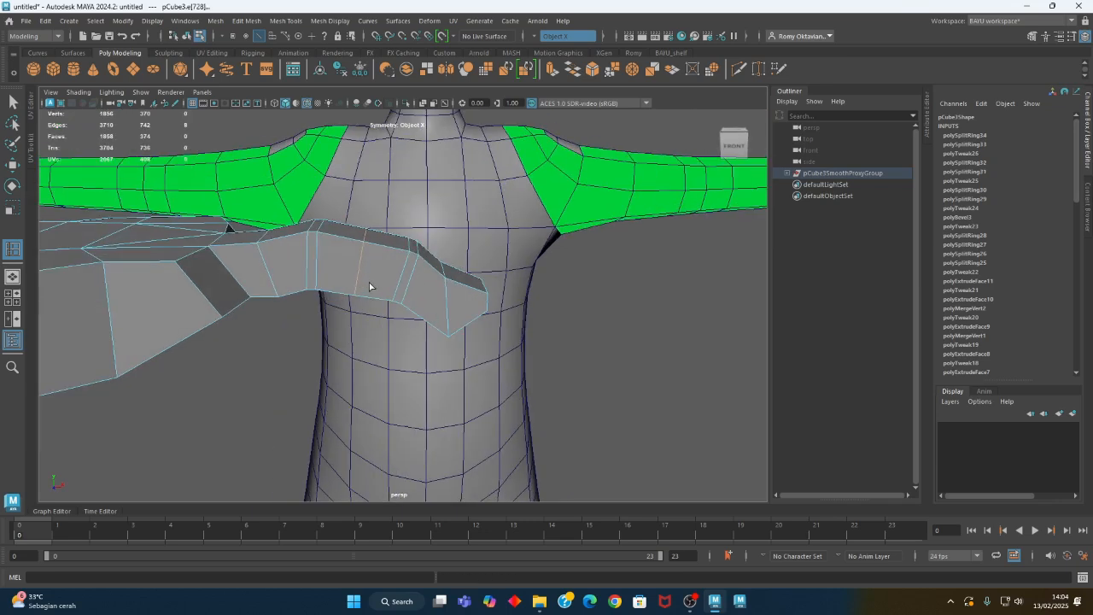
key(w)
drag(358, 228, 359, 233)
- Display the low-poly character mesh in smooth preview
alt+drag(397, 300, 285, 243)
alt+drag(349, 258, 406, 383)
key(3)
- Select the side faces at both finger joints and scale them across the finger's width
right_click(393, 178)
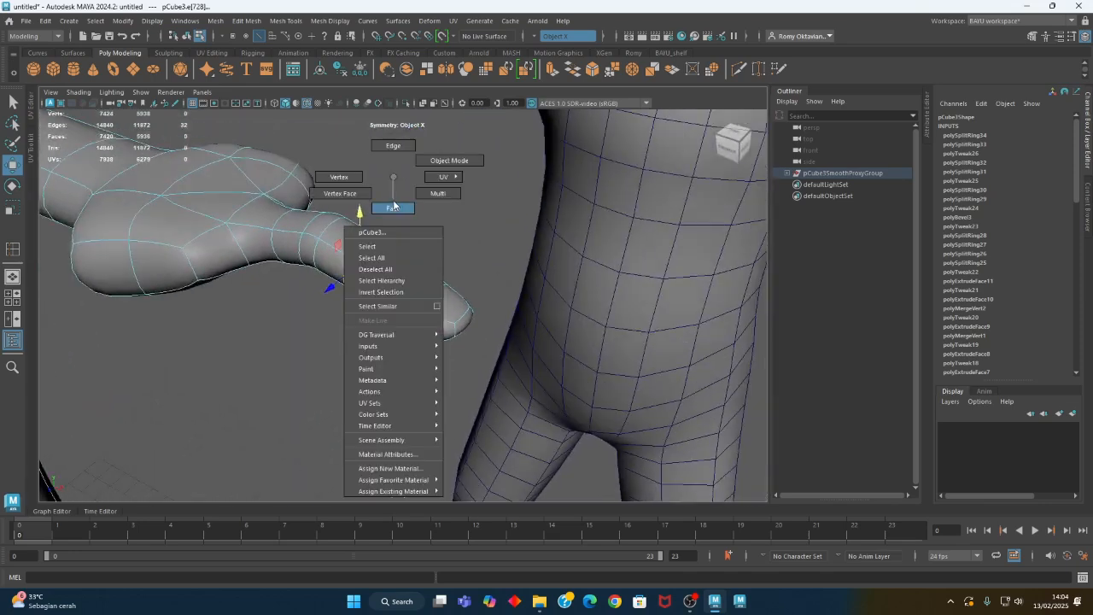
click(392, 208)
click(306, 249)
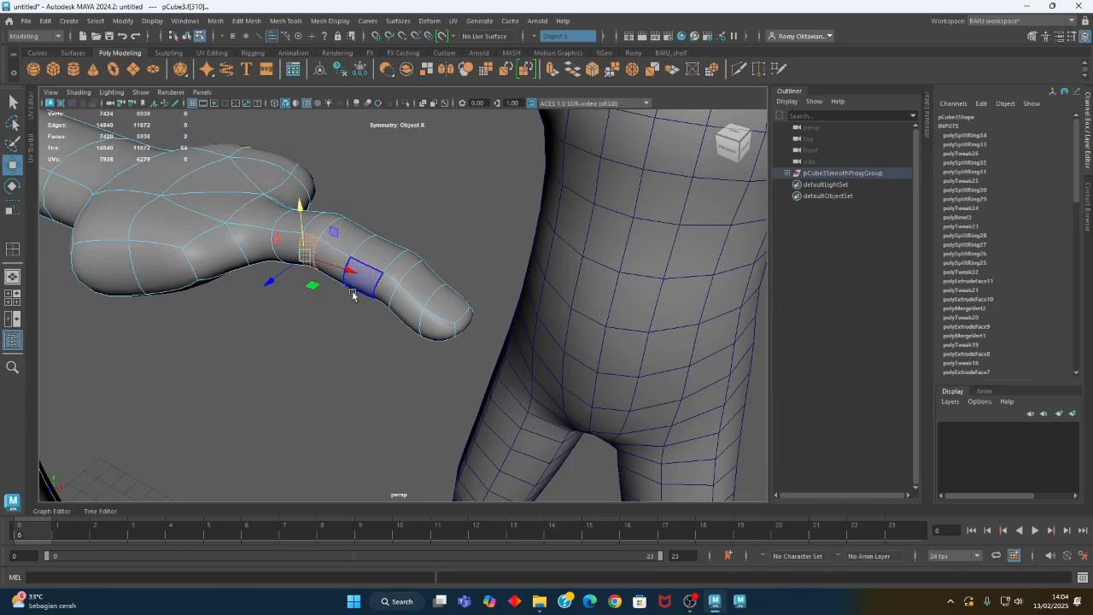
shift+click(448, 304)
alt+drag(465, 288, 446, 252)
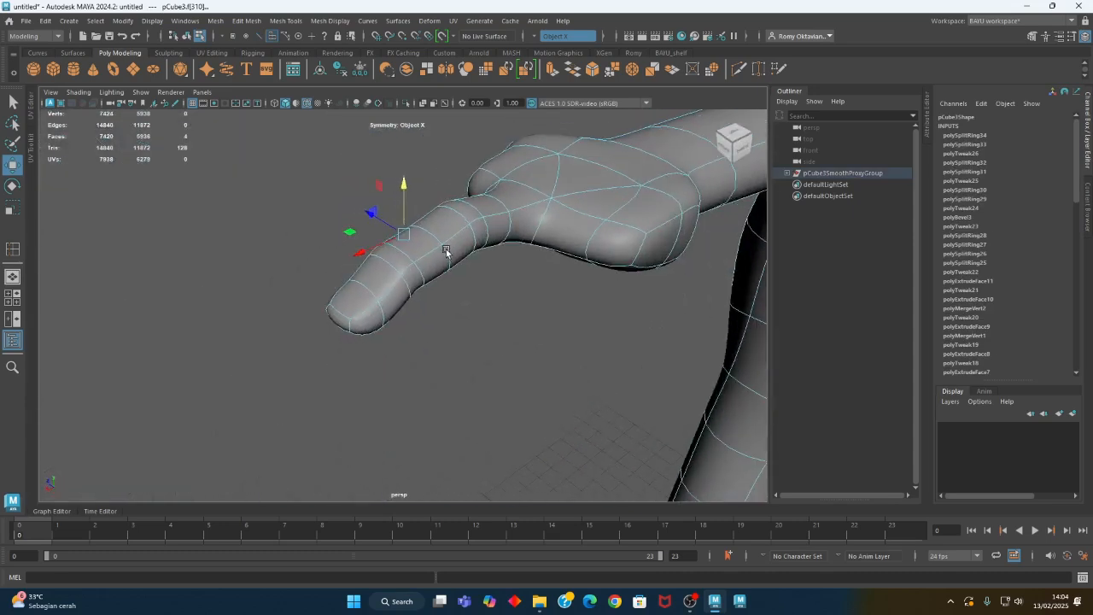
shift+click(484, 243)
shift+click(419, 280)
alt+drag(444, 290, 505, 331)
key(e)
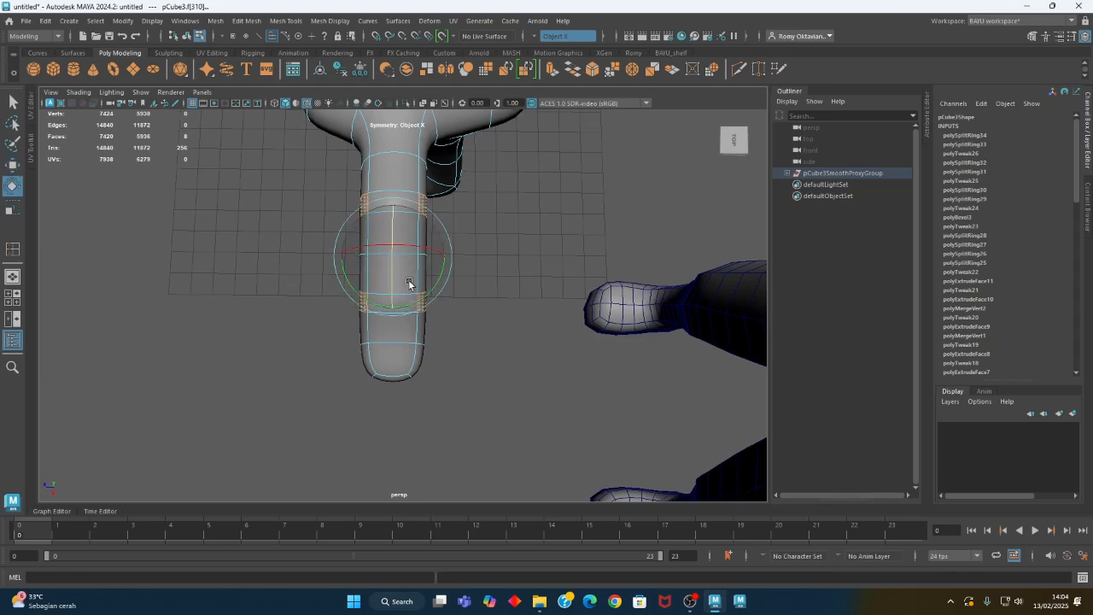
key(r)
drag(339, 255, 349, 276)
- Reposition the edges across the middle segment and underneath the base segment of the smoothed finger
right_drag(299, 187, 299, 161)
double_click(352, 293)
alt+drag(368, 342, 391, 381)
key(w)
drag(348, 259, 342, 267)
click(255, 279)
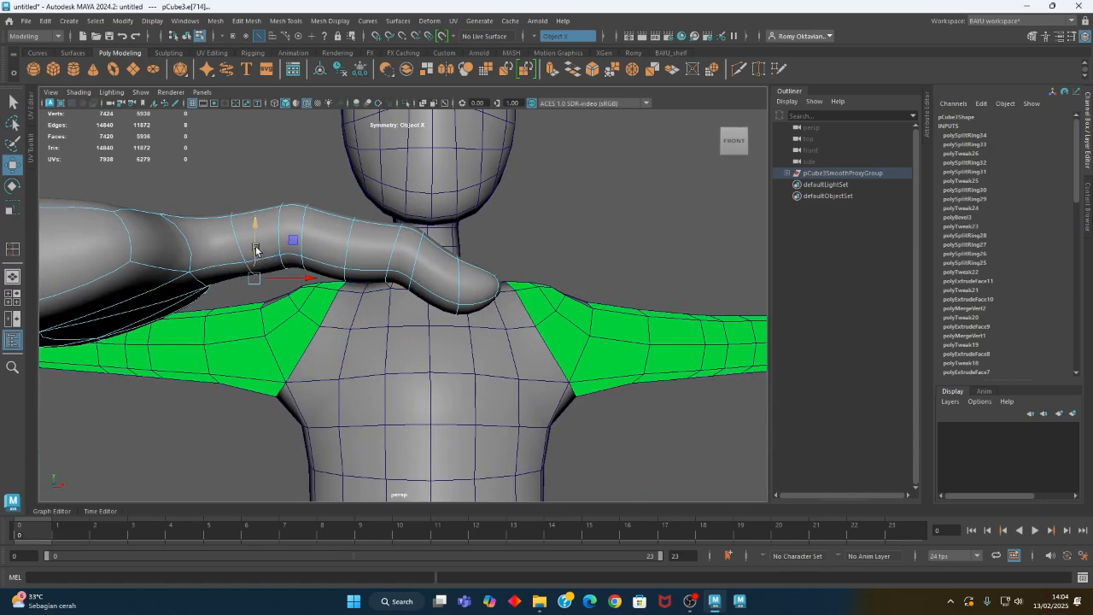
alt+drag(256, 252, 494, 296)
- Adjust the position and scale of the edge across the top of the finger's middle segment
click(438, 296)
alt+drag(554, 369, 442, 299)
click(418, 253)
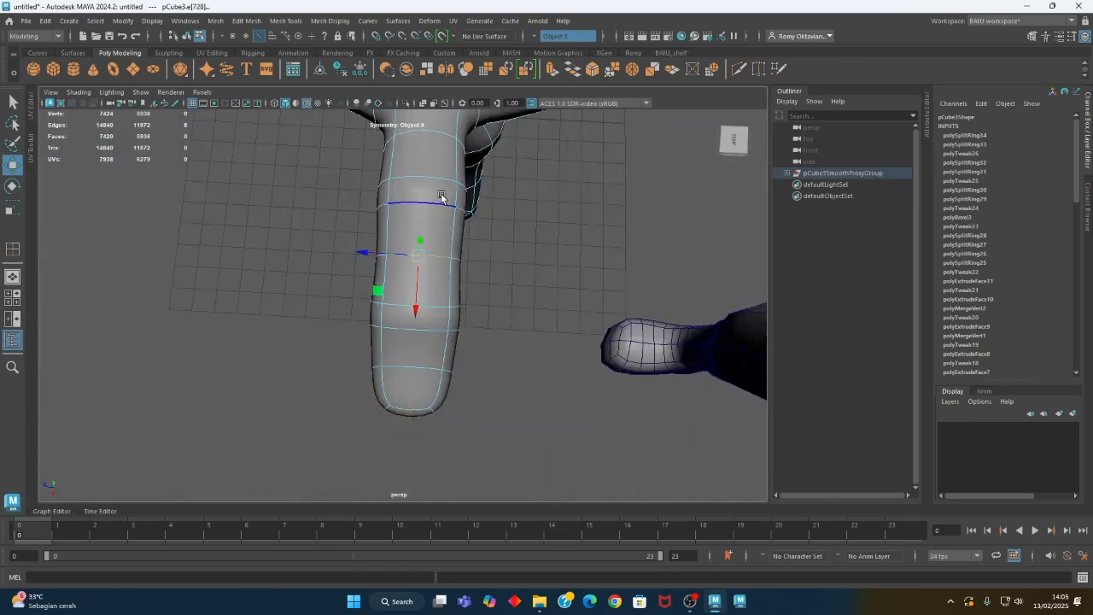
alt+drag(455, 254, 411, 411)
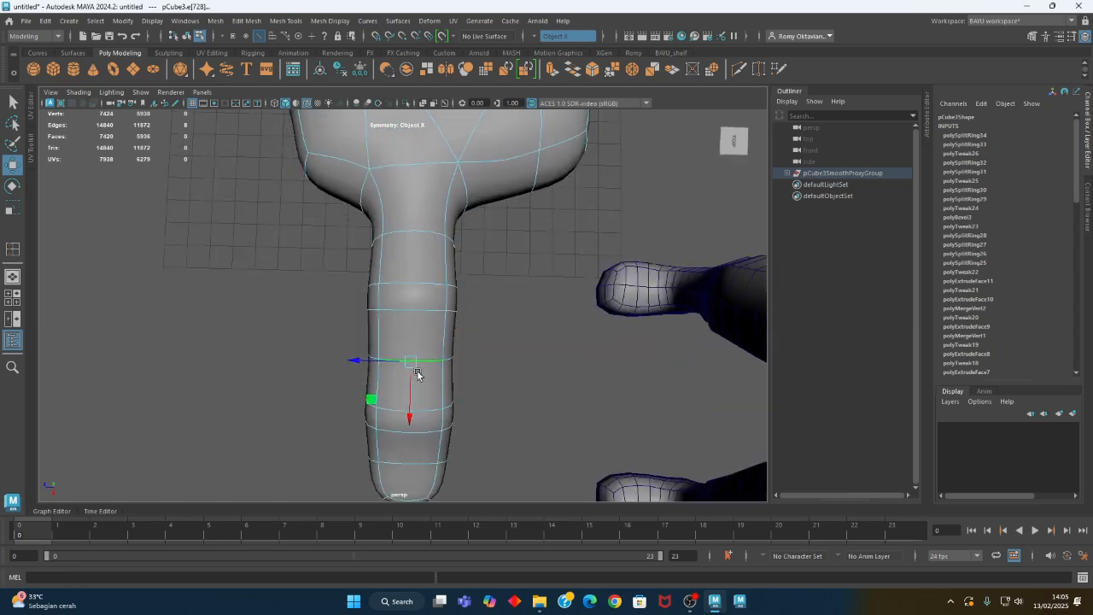
click(508, 364)
click(435, 362)
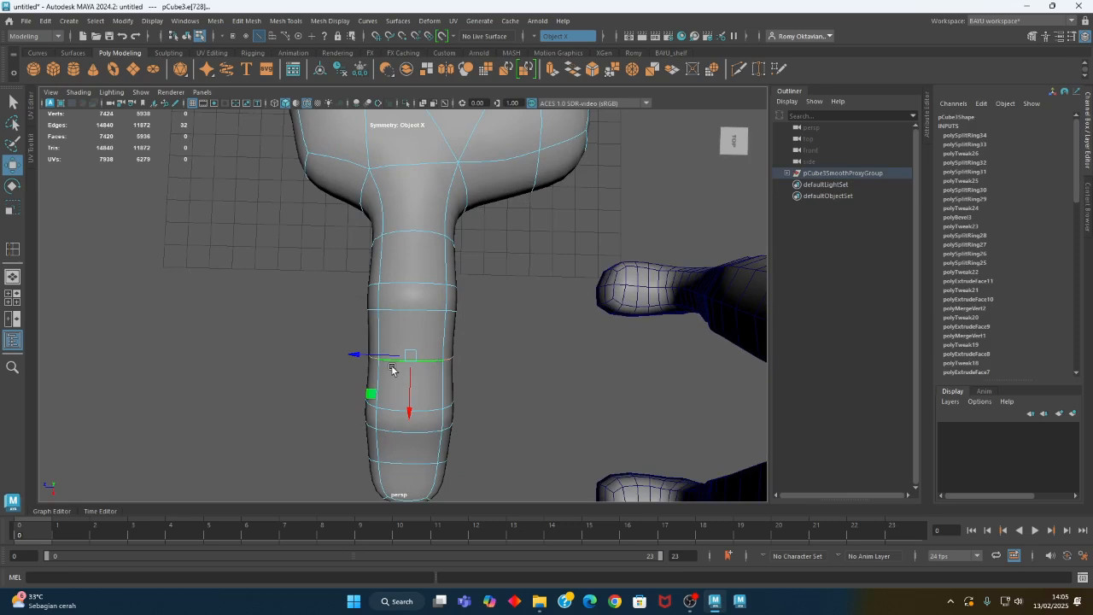
key(e)
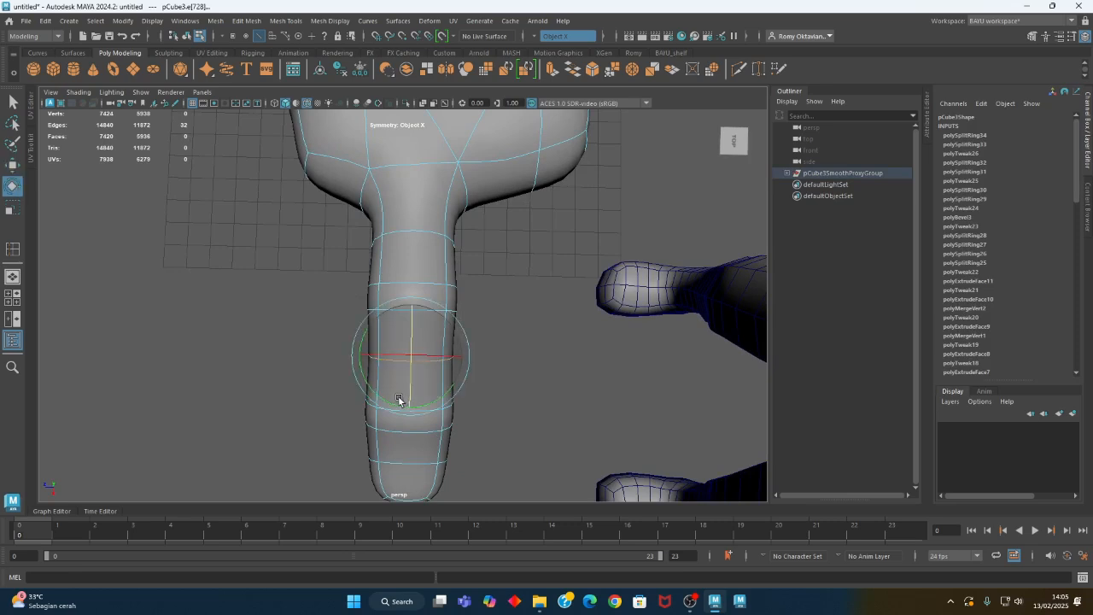
key(r)
alt+drag(399, 399, 432, 335)
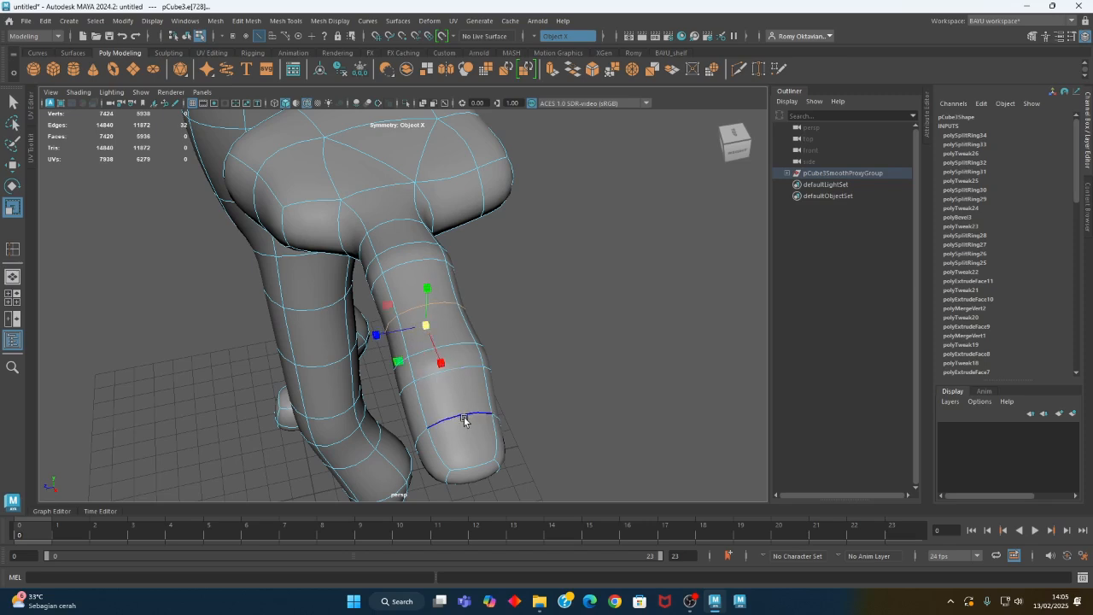
- Reshape the rounded fingertip by adjusting its vertices
alt+drag(474, 466, 464, 317)
right_drag(543, 262, 489, 262)
drag(457, 432, 310, 286)
right_drag(397, 202, 399, 170)
alt+drag(414, 292, 311, 237)
- Select the faces along the underside of the finger and adjust their position
right_drag(300, 198, 304, 226)
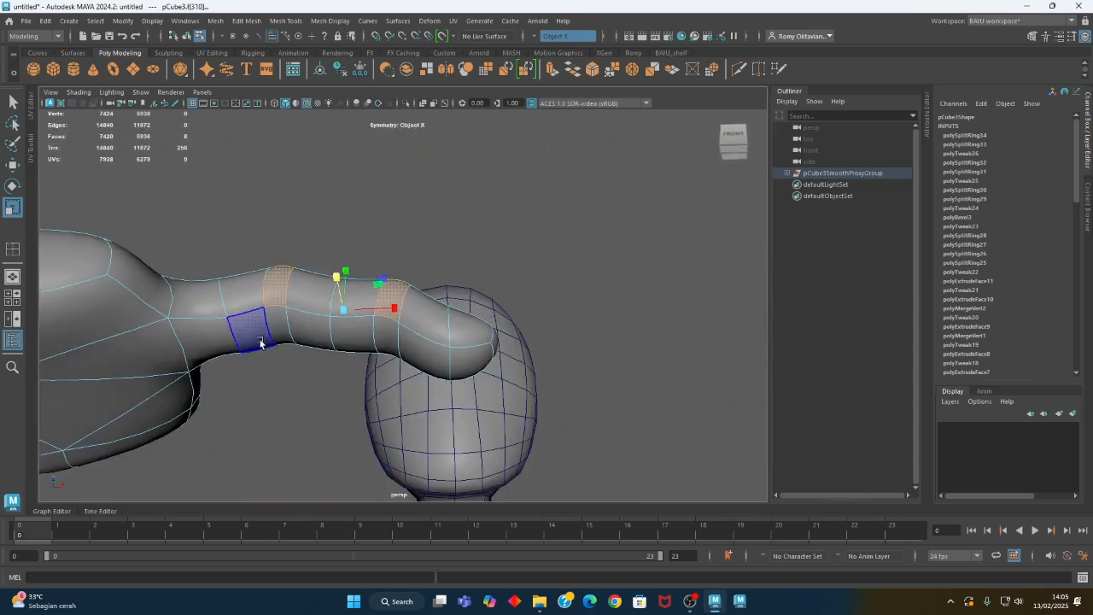
click(251, 331)
key(q)
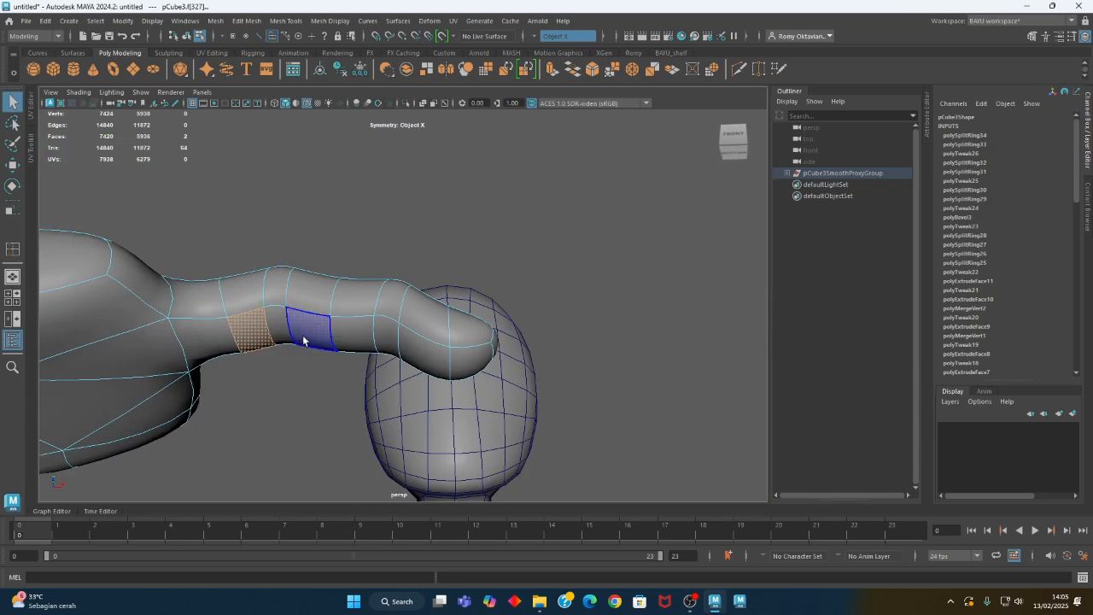
shift+click(305, 333)
shift+click(367, 343)
shift+click(408, 354)
alt+drag(408, 354, 457, 399)
key(w)
- Adjust the height of the top faces at both finger joints, and return the body mesh to object mode
click(476, 325)
shift+click(404, 339)
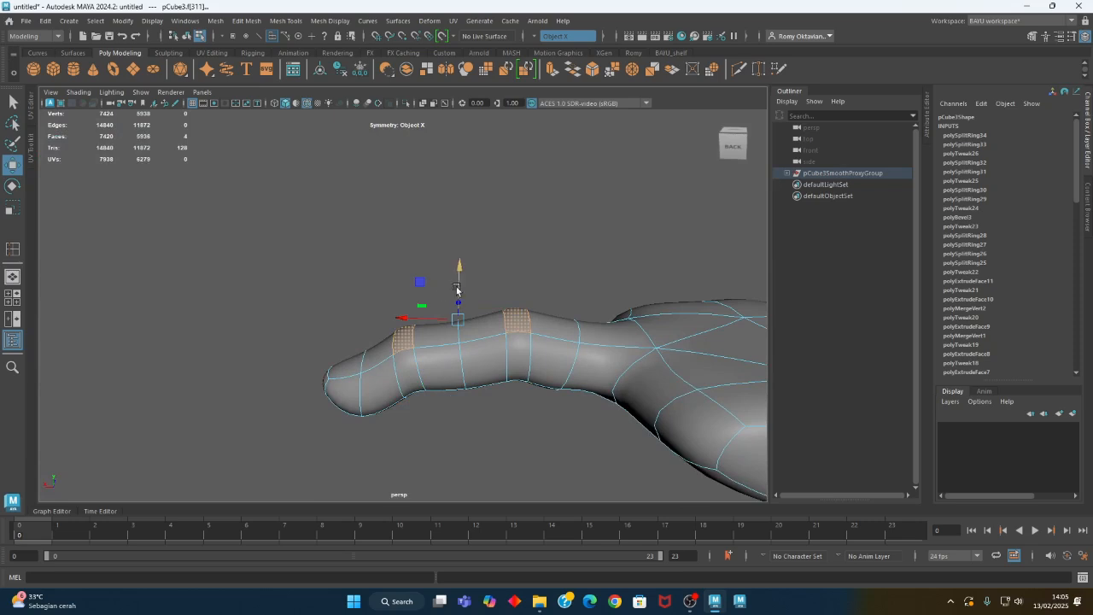
alt+drag(461, 286, 454, 476)
right_drag(508, 234, 553, 223)
alt+drag(552, 223, 520, 385)
click(419, 391)
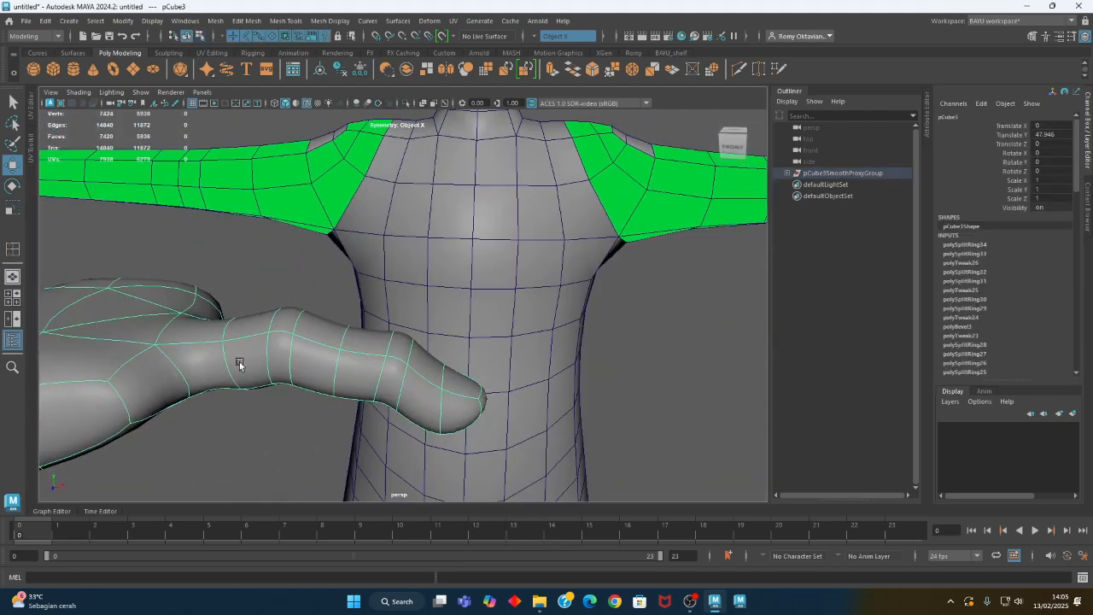
- Delete the old smoothed proxy copy of the character with the green arms
scroll(394, 280, down, 10)
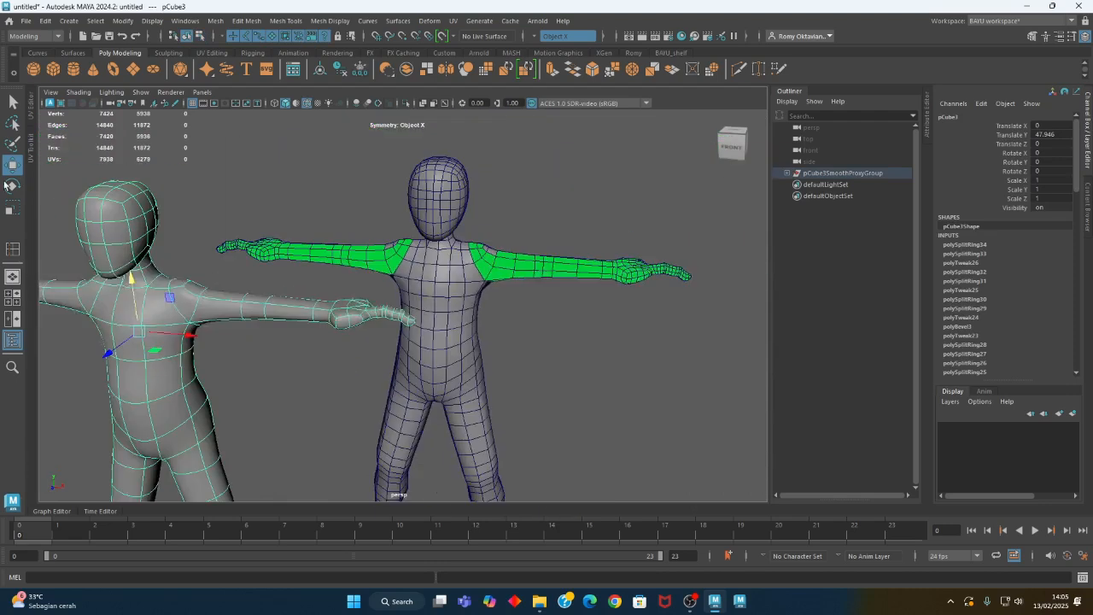
drag(624, 317, 586, 205)
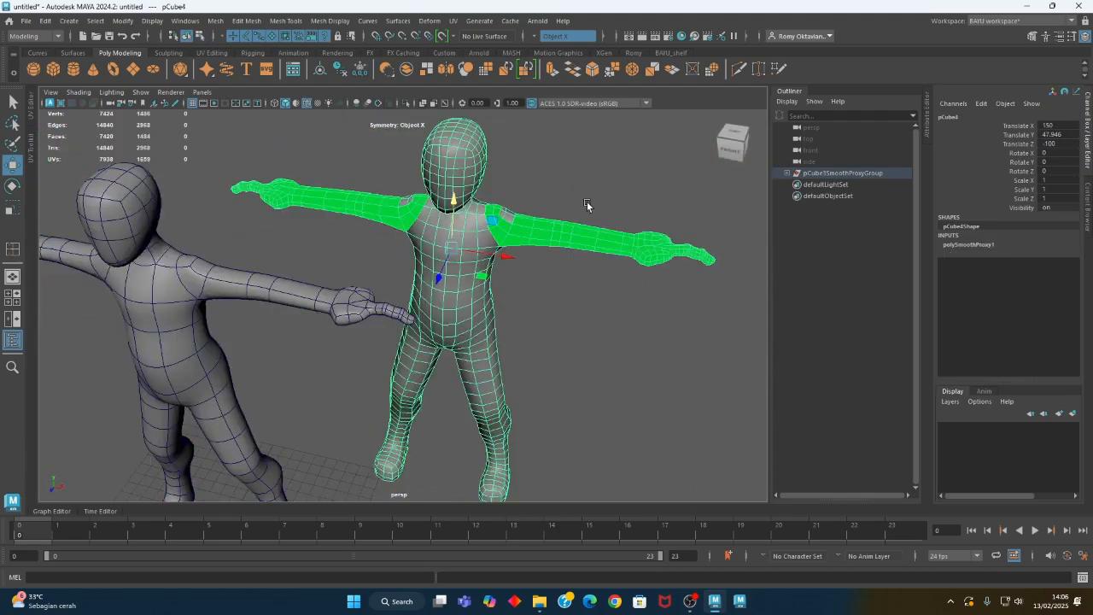
key(Delete)
- Create a new Subdiv Proxy from the low-poly character mesh
drag(231, 246, 244, 346)
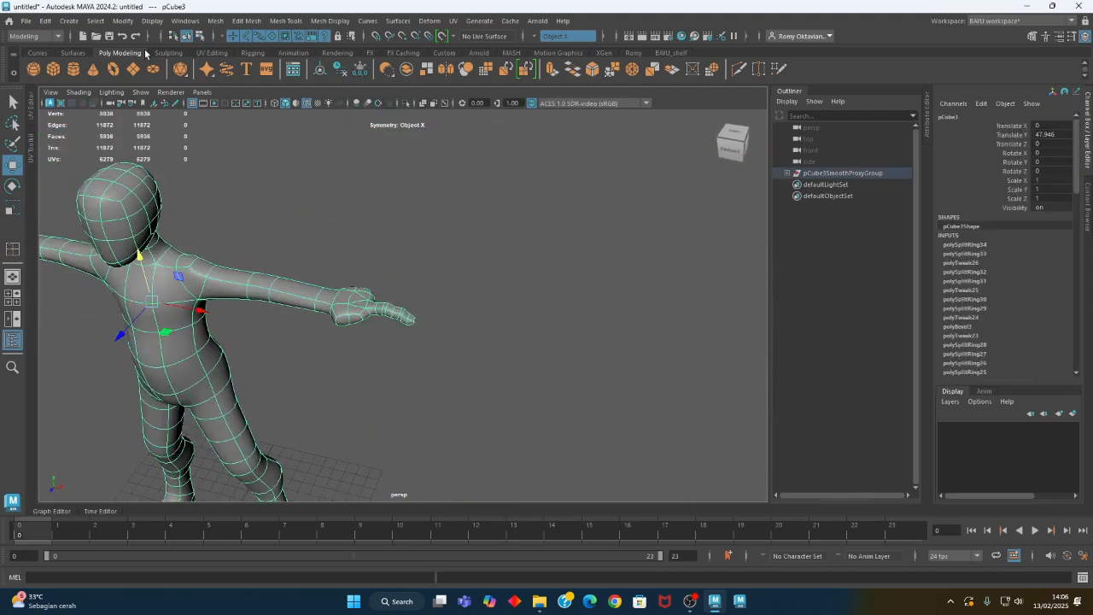
click(217, 22)
mouse_move(324, 296)
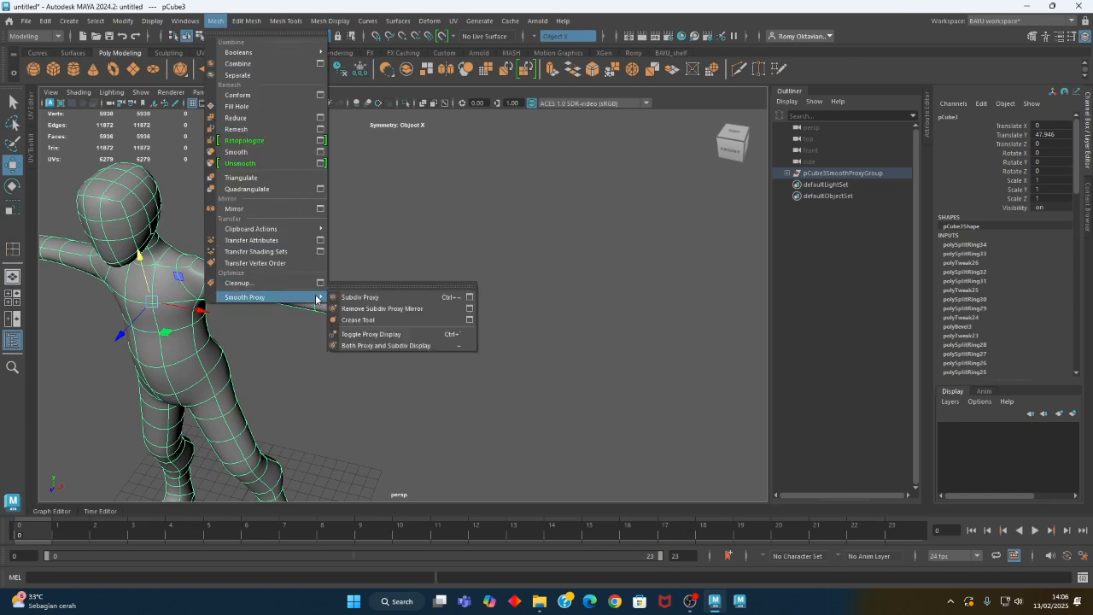
click(362, 298)
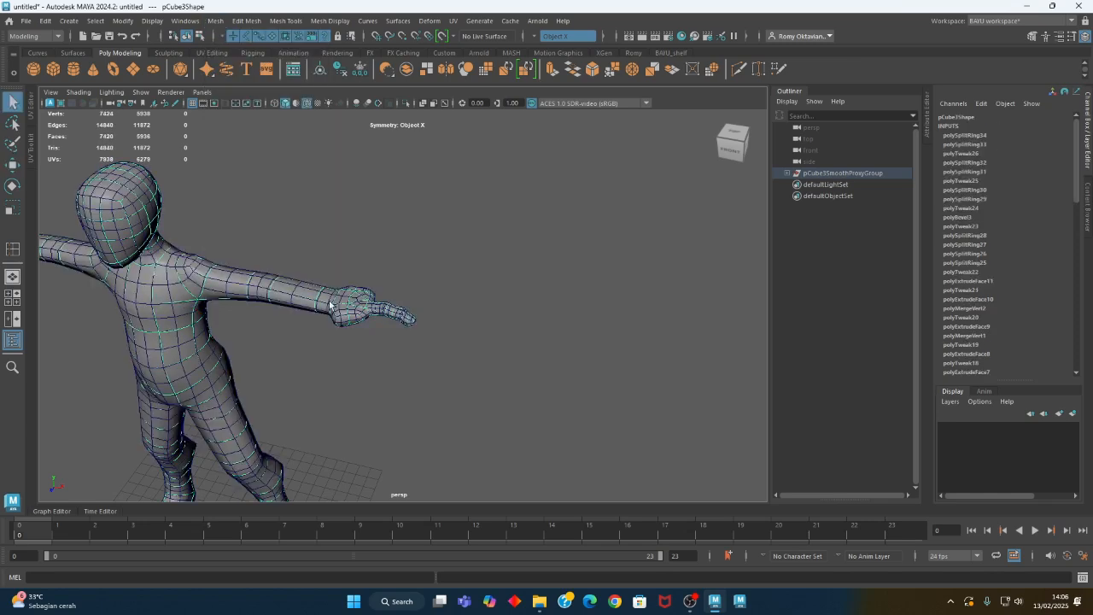
- Offset the smoothed proxy copy by setting Translate X to 150 and Translate Z to -100
click(172, 300)
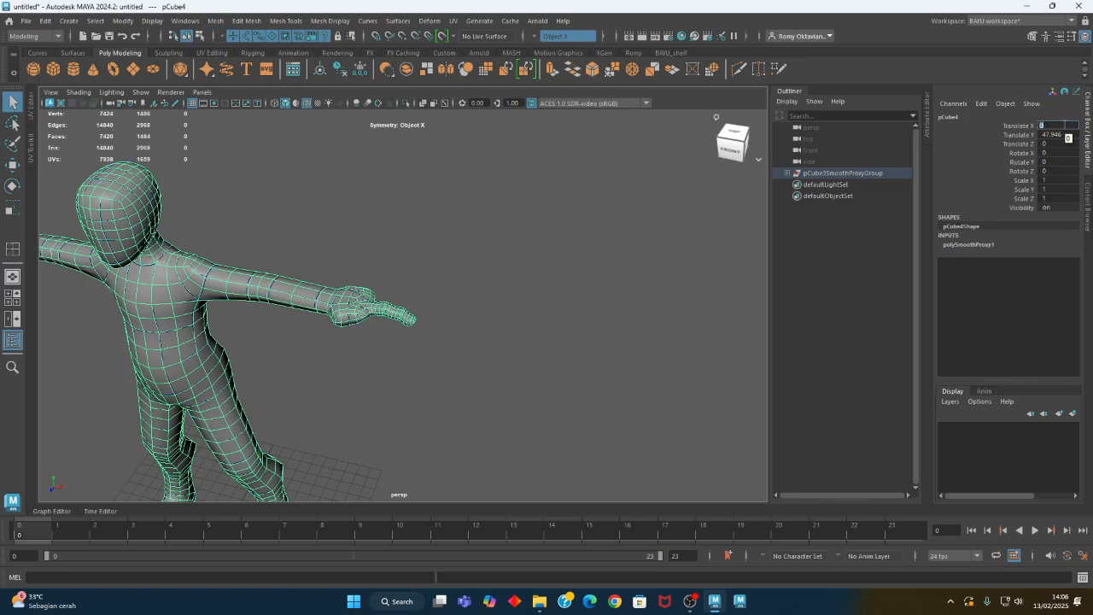
key(Return)
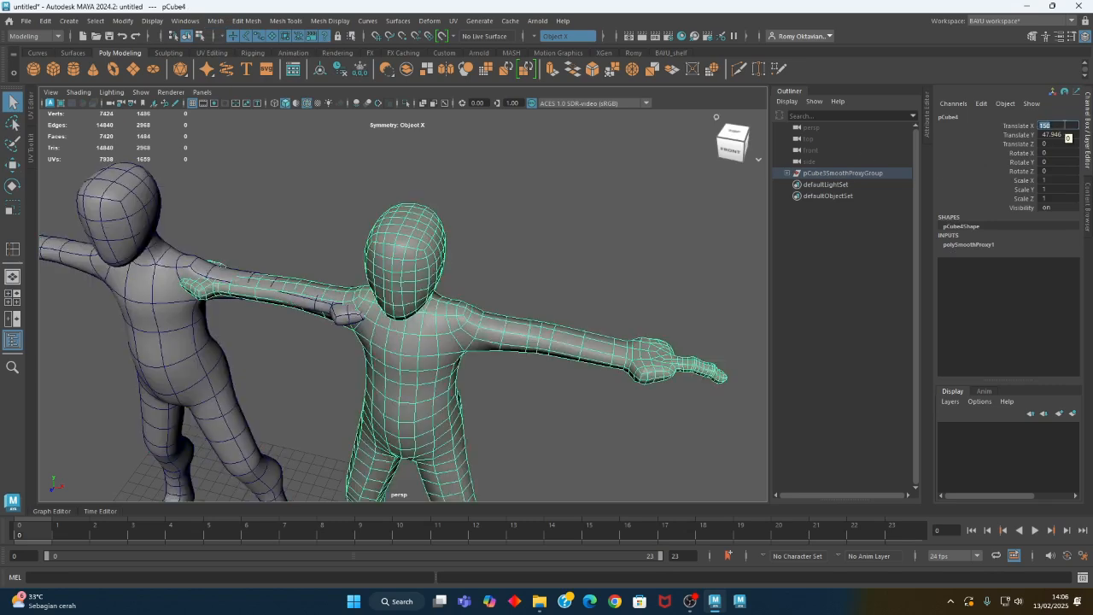
click(1053, 144)
text(-100)
key(Return)
- Put the low-poly character in face selection mode and turn off its smooth preview
alt+drag(612, 295, 486, 361)
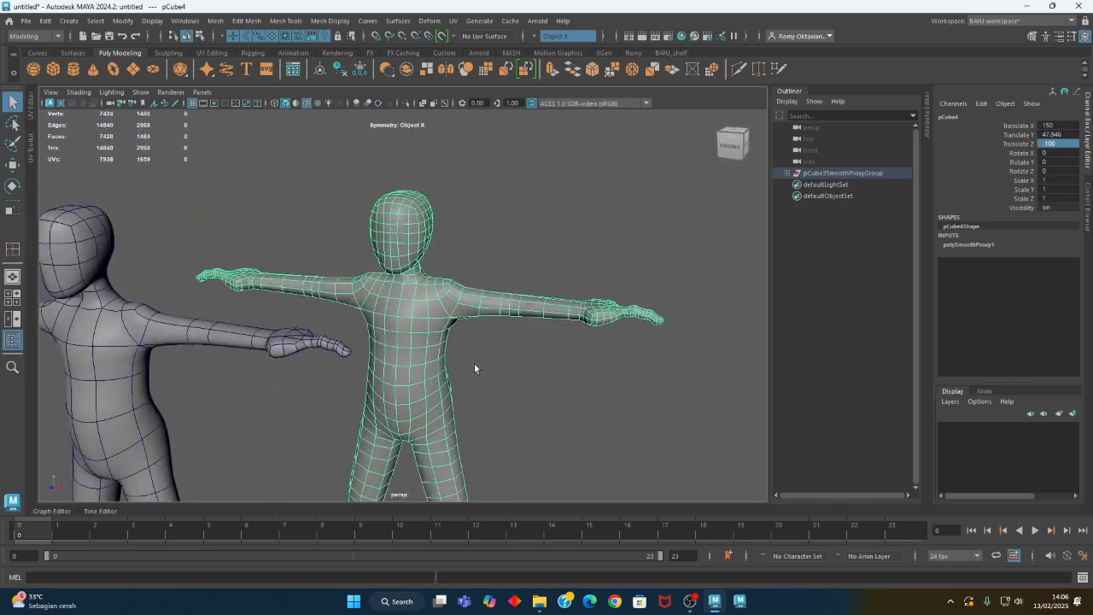
scroll(486, 361, up, 6)
alt+drag(629, 332, 454, 319)
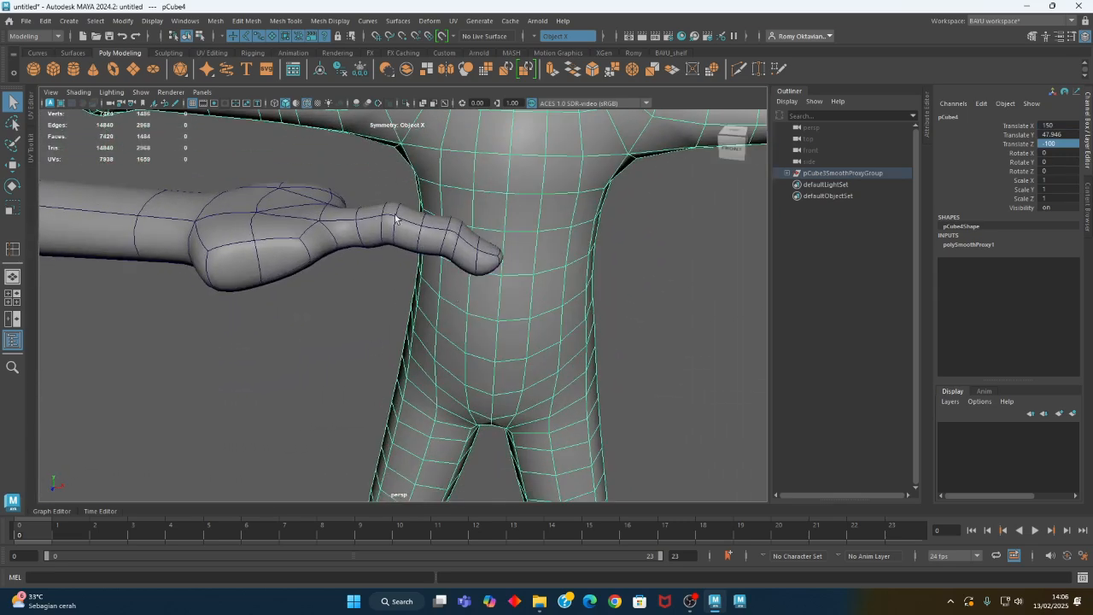
click(383, 210)
alt+drag(374, 248, 401, 253)
right_drag(267, 158, 269, 177)
key(1)
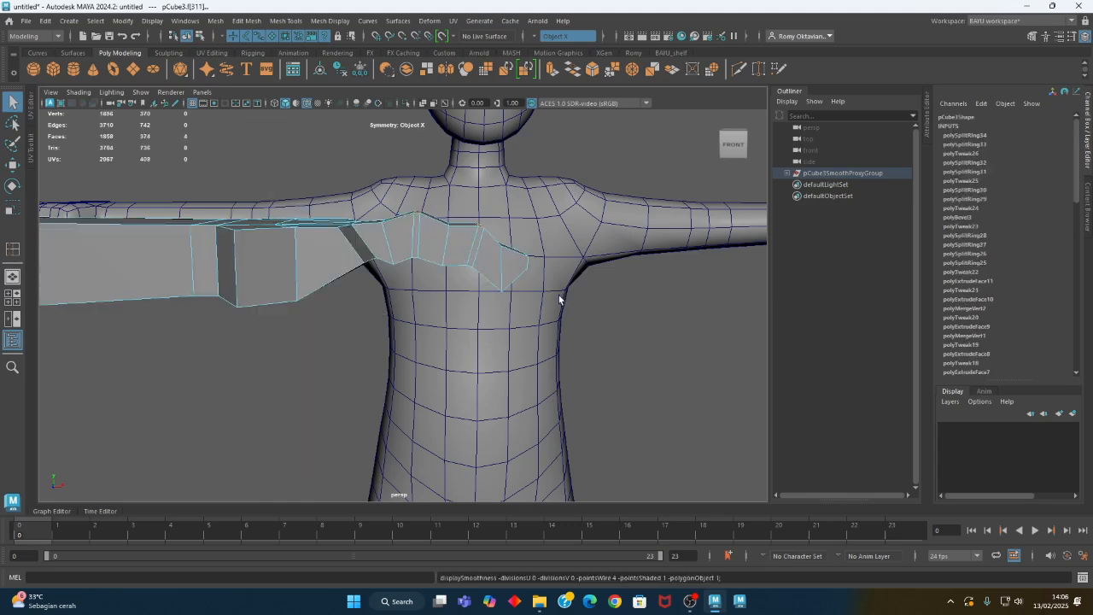
- Select all faces of the low-poly hand's finger and duplicate them as a separate mesh piece
alt+drag(563, 298, 567, 269)
drag(498, 336, 357, 297)
key(f)
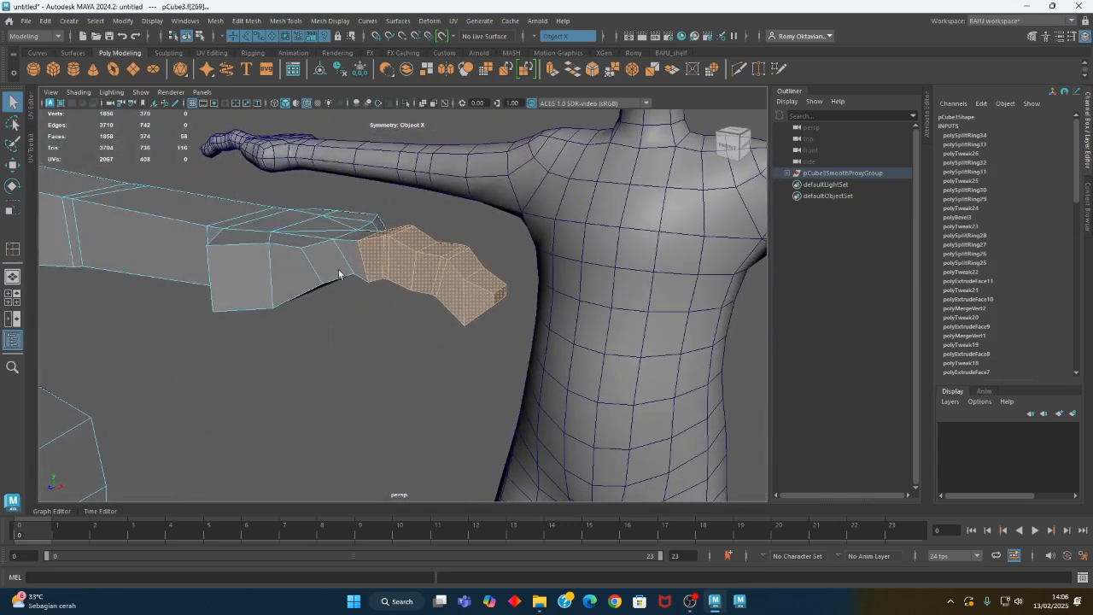
click(46, 20)
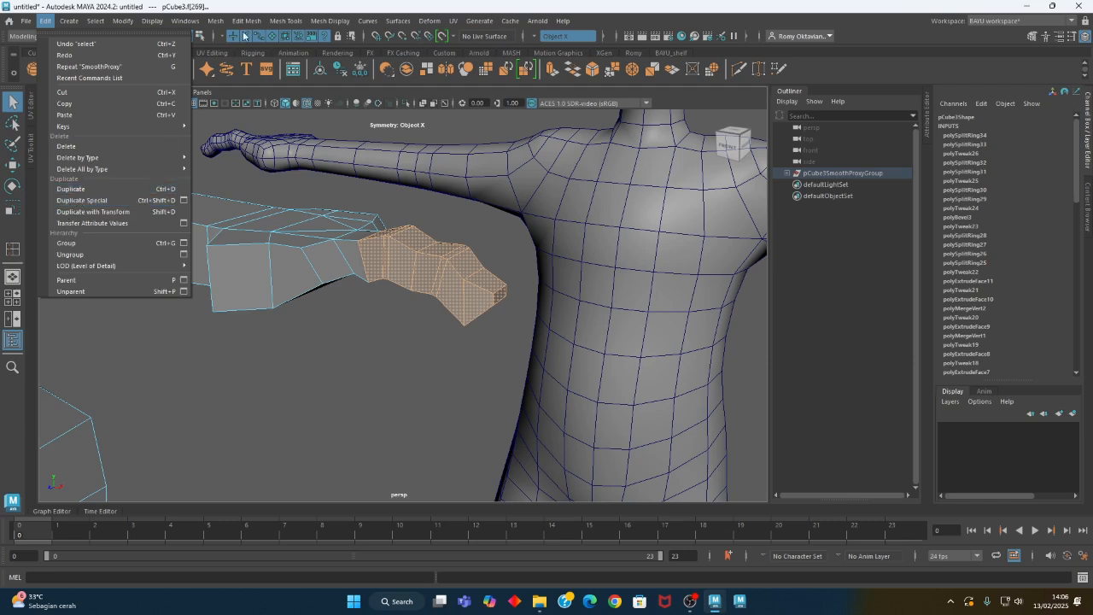
mouse_move(247, 22)
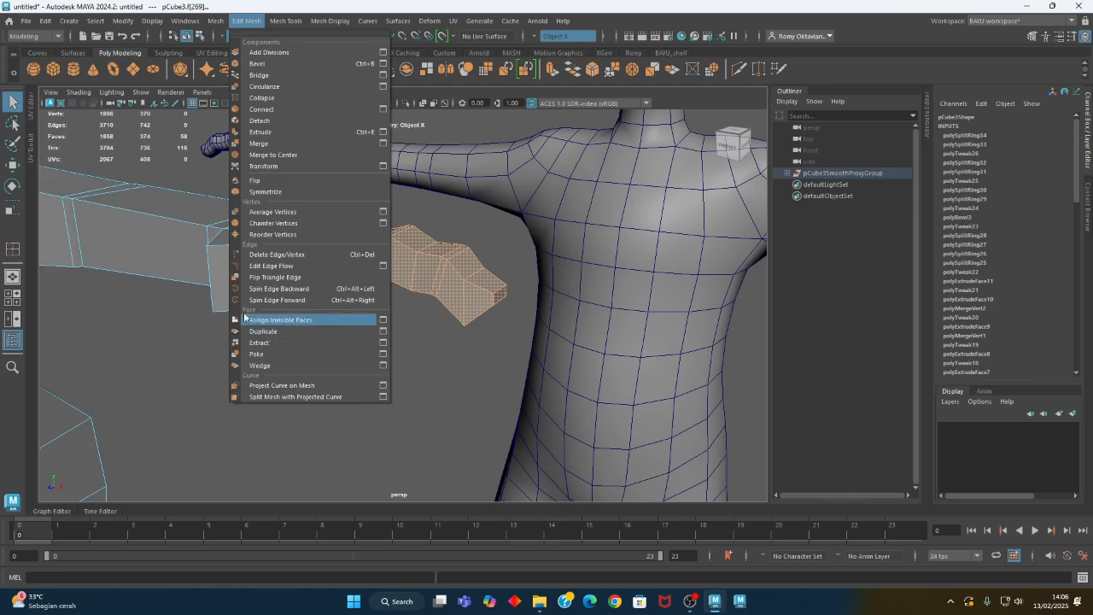
click(284, 333)
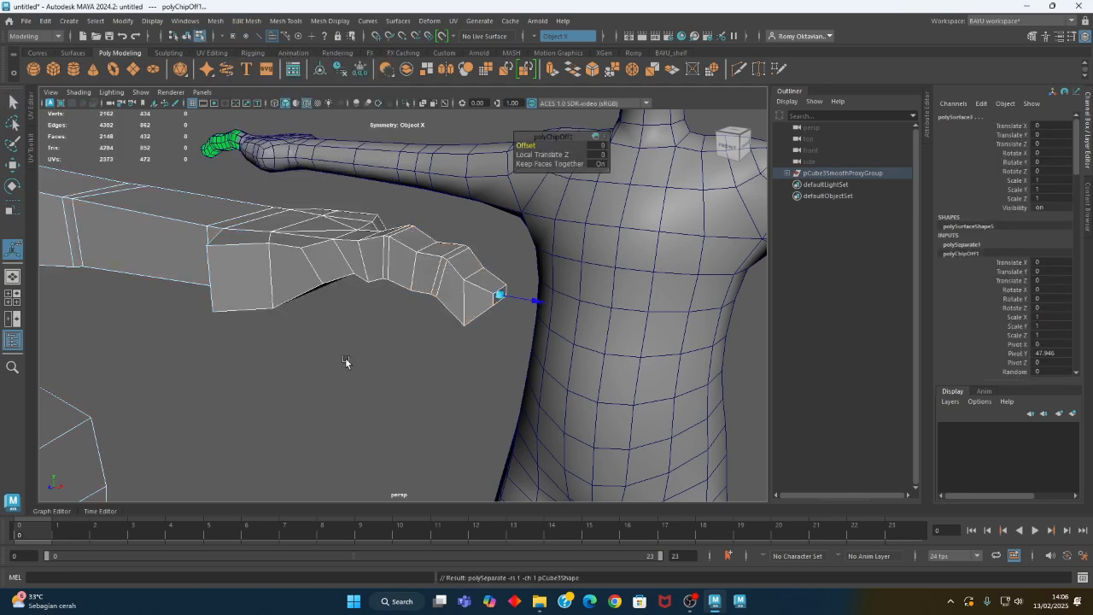
- Leave the duplicated faces' transform, return the low-poly character to object mode and clear the selection
right_click(354, 362)
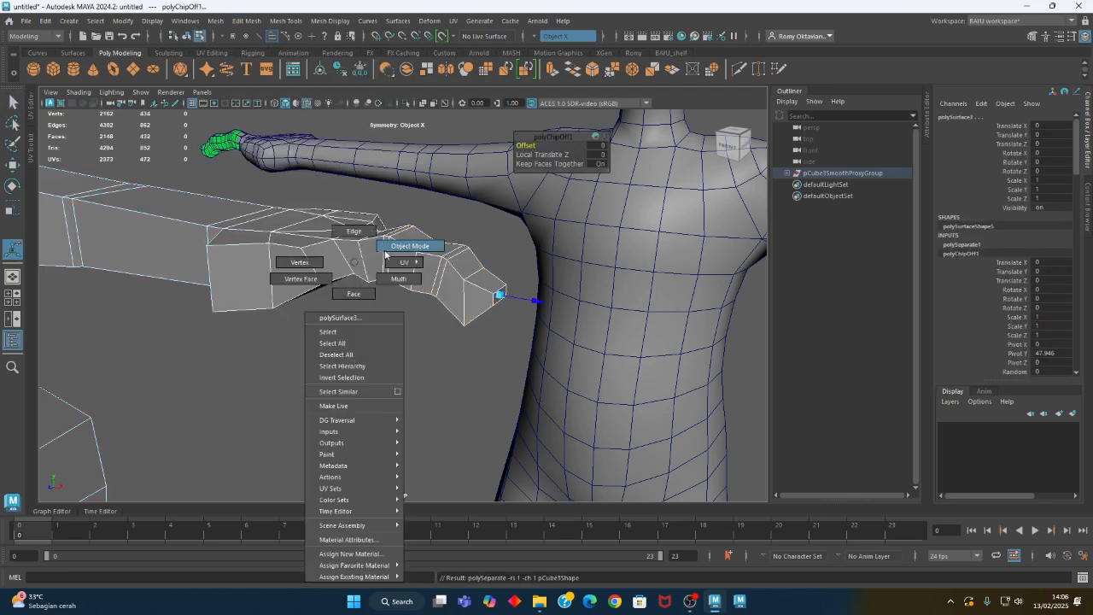
click(363, 324)
drag(392, 205, 392, 205)
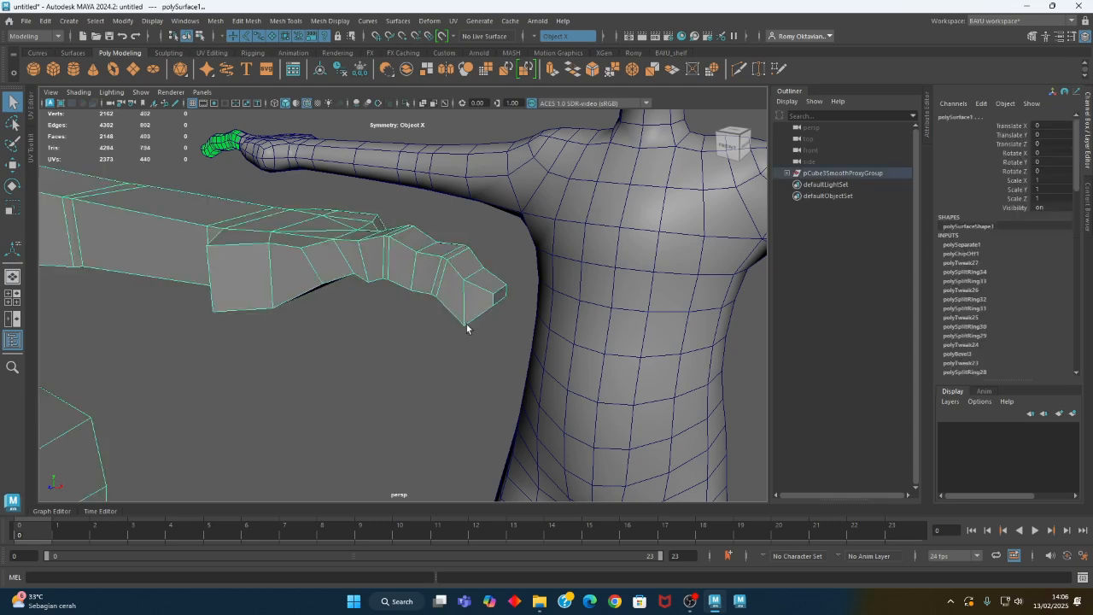
click(337, 332)
alt+drag(353, 344, 374, 355)
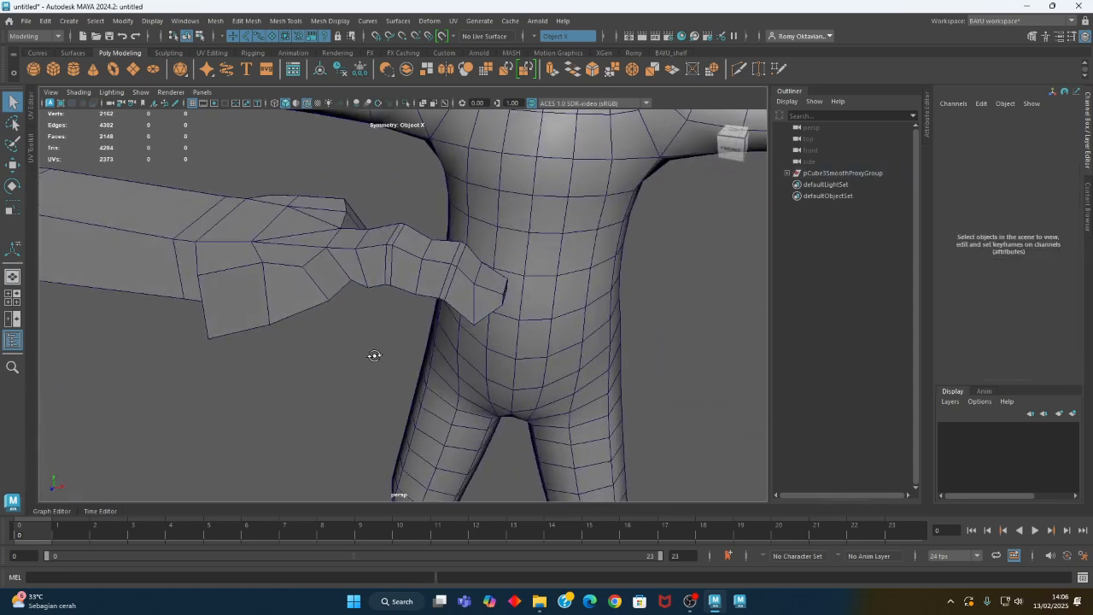
- Select the duplicated finger piece in object mode and center its pivot
drag(398, 275, 418, 258)
shift+click(263, 267)
alt+drag(378, 290, 336, 352)
key(w)
right_drag(219, 181, 249, 164)
alt+middle_drag(309, 330, 424, 323)
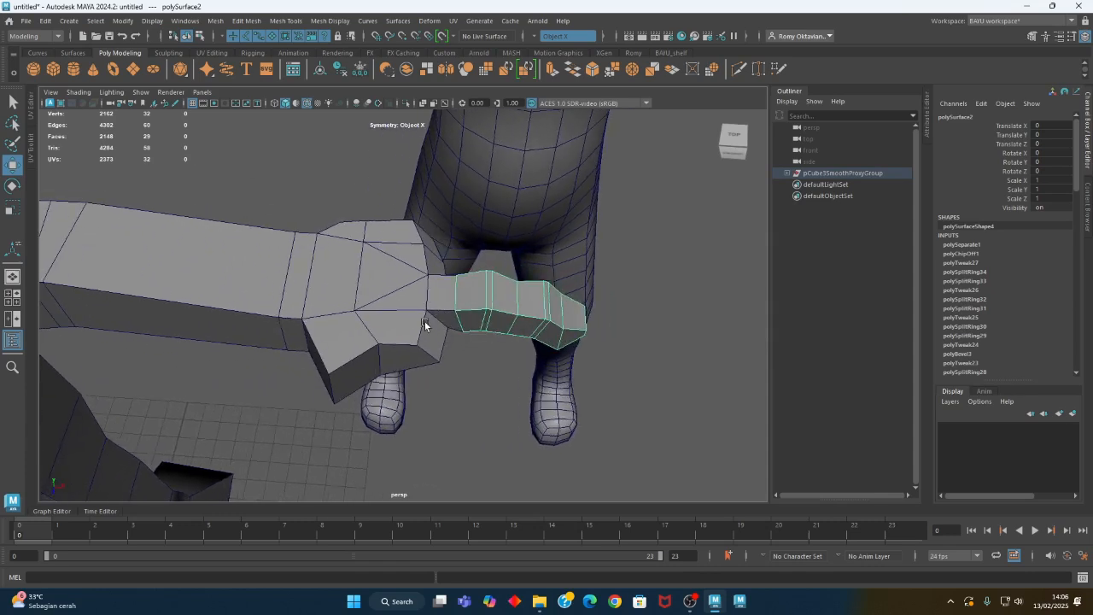
alt+right_drag(438, 352, 97, 389)
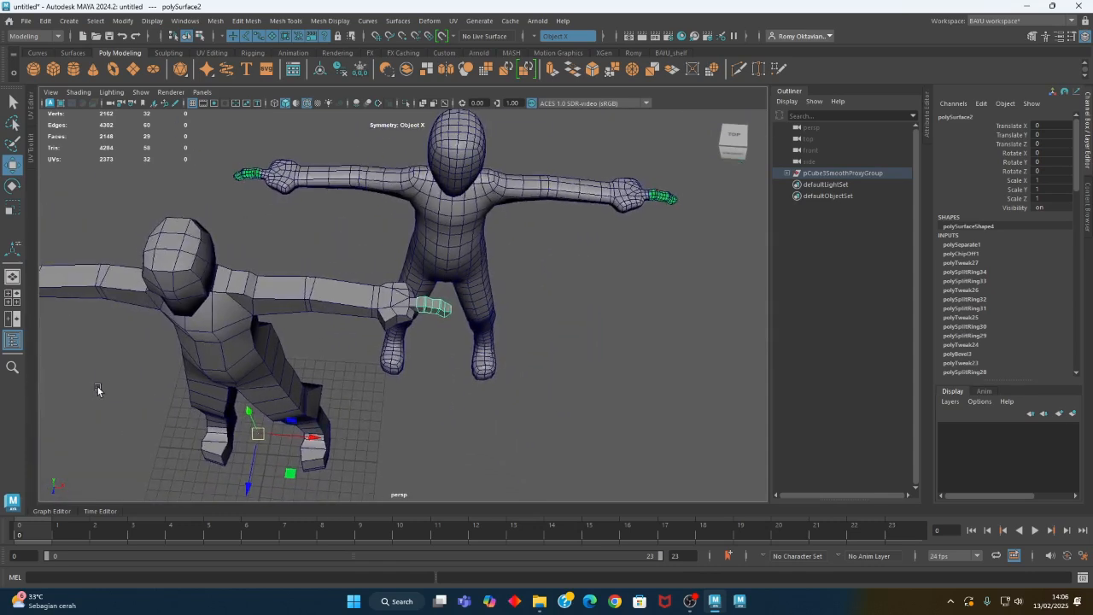
click(126, 22)
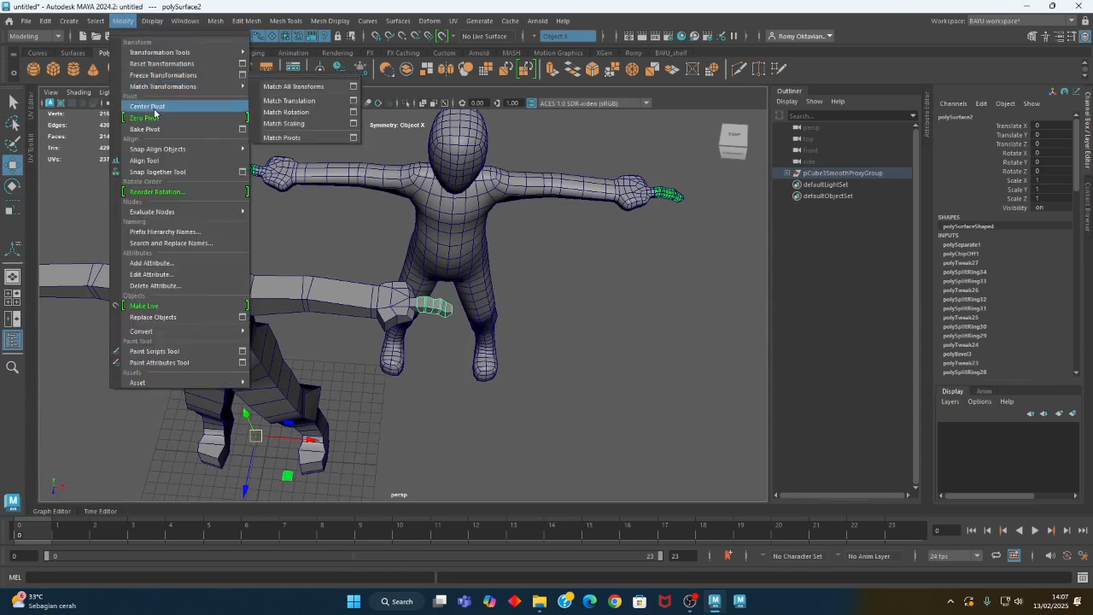
click(153, 109)
- Place three finger copies beside the original finger, at Translate Z 6.636, -6.513 and -13.241
alt+middle_drag(453, 340, 397, 329)
alt+right_drag(397, 329, 733, 421)
alt+middle_drag(410, 377, 580, 395)
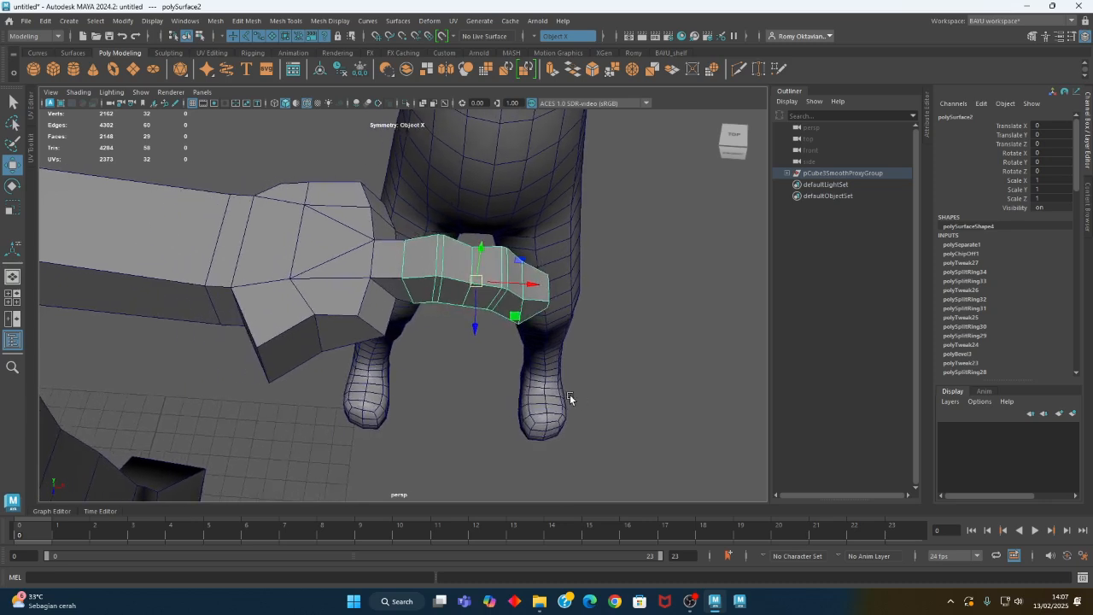
key(e)
drag(507, 286, 409, 274)
mouse_move(418, 365)
alt+mouse_down()
mouse_move(371, 410)
mouse_move(353, 373)
mouse_move(429, 353)
mouse_move(412, 362)
mouse_move(349, 342)
mouse_move(339, 379)
mouse_move(367, 207)
alt+mouse_up()
key(w)
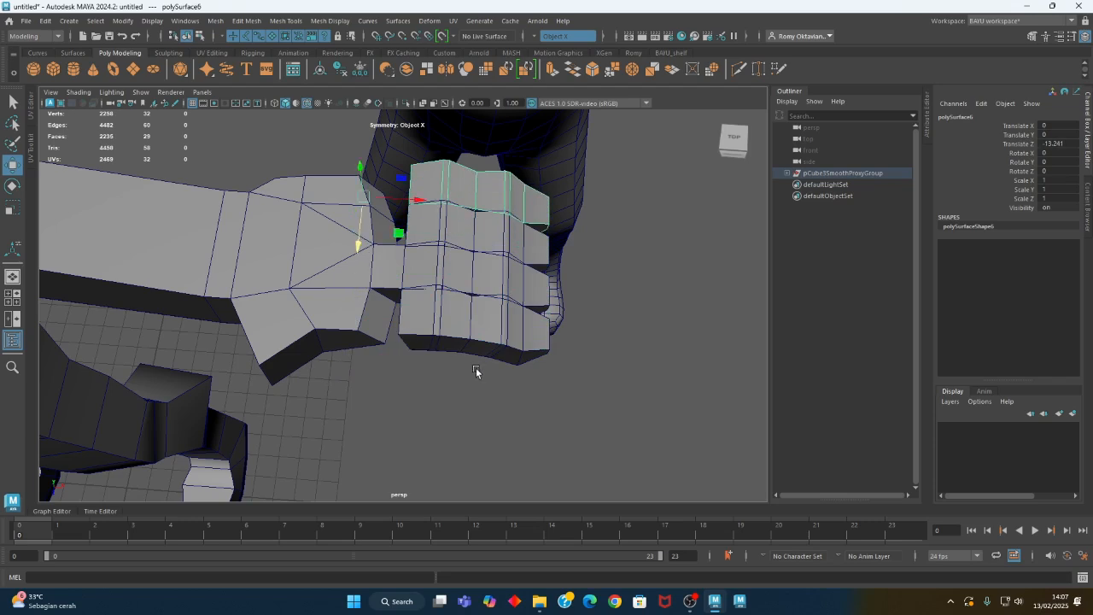
alt+drag(480, 377, 424, 402)
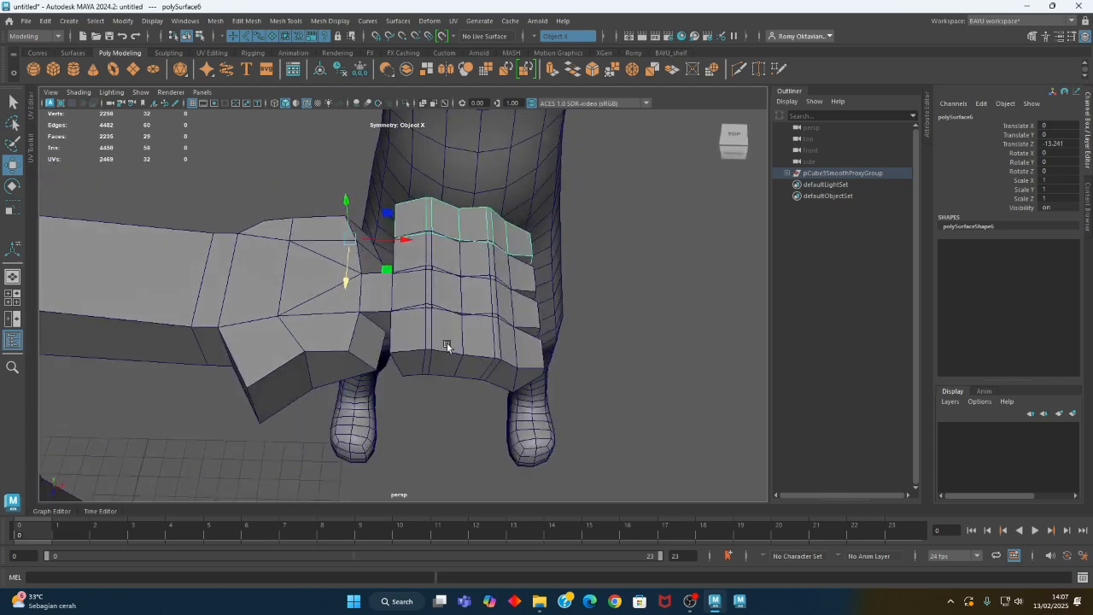
alt+drag(449, 346, 459, 293)
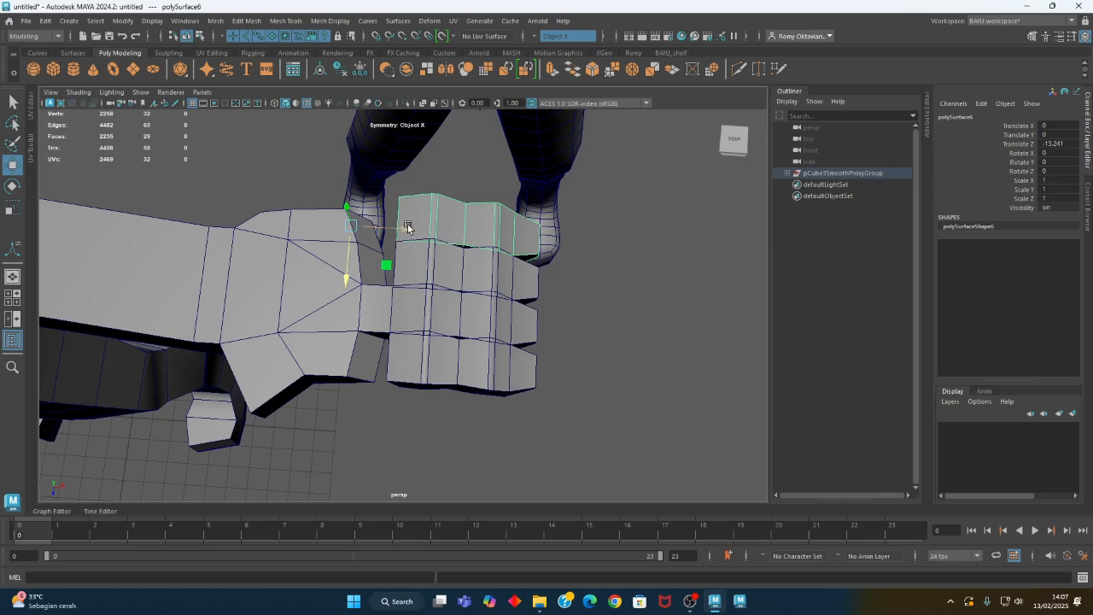
- Scale down all vertices of the little finger copy at Translate Z -13.241 and move it back toward the palm
right_drag(659, 183, 597, 185)
drag(649, 154, 338, 296)
alt+drag(521, 327, 507, 239)
alt+drag(571, 216, 358, 361)
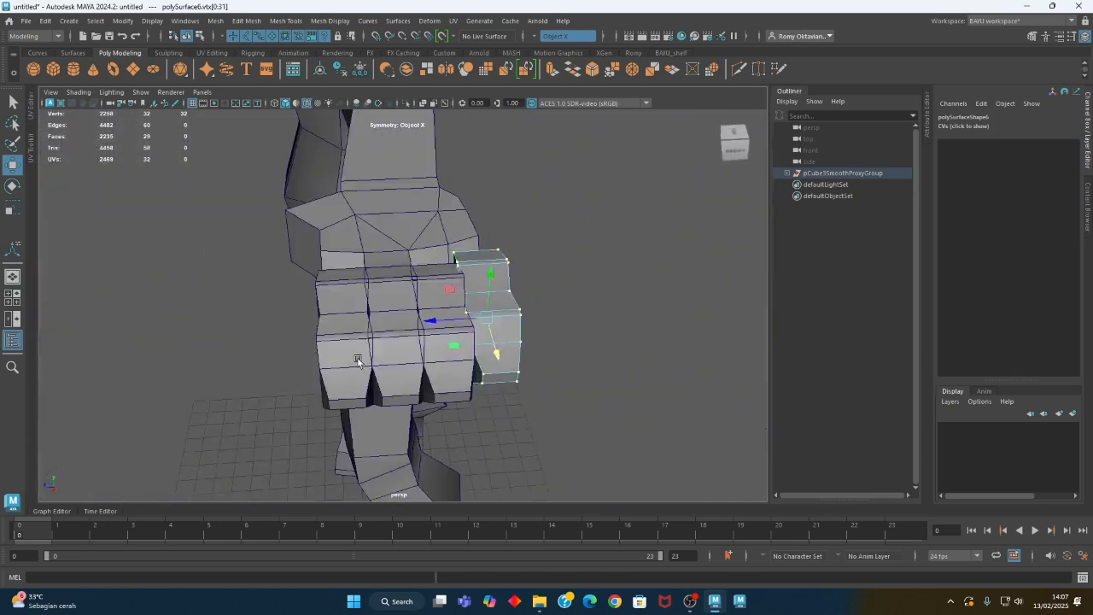
alt+right_drag(358, 361, 586, 370)
alt+middle_drag(586, 371, 482, 331)
alt+drag(585, 357, 532, 347)
alt+right_drag(533, 347, 457, 332)
alt+drag(457, 331, 486, 251)
key(r)
key(w)
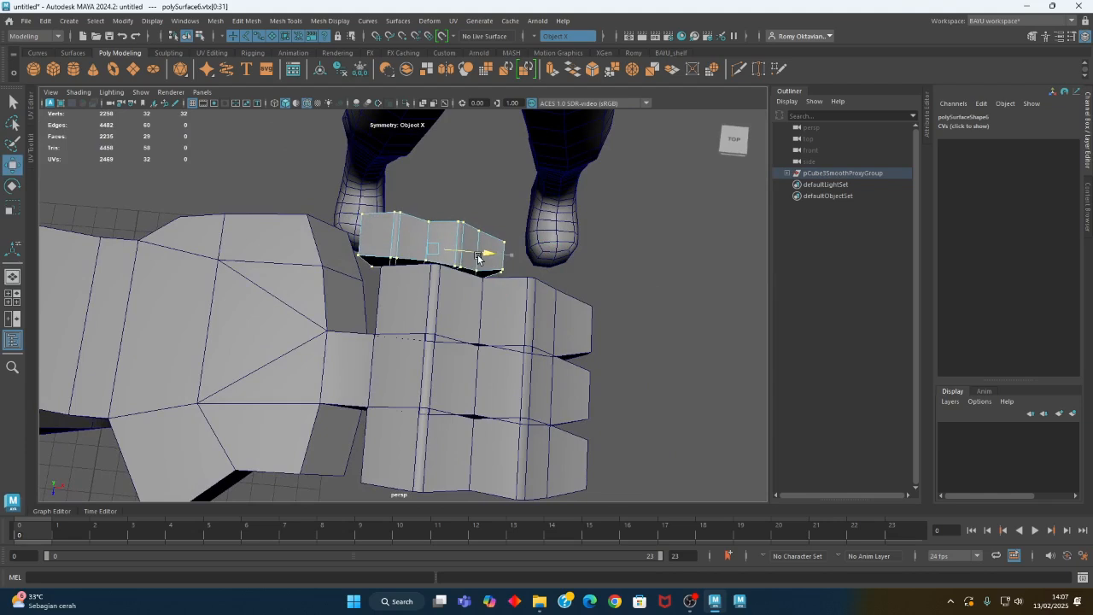
- Make the index finger copy on the thumb side narrower and shorter by scaling all its vertices, and shift it toward the palm
alt+middle_drag(558, 352, 570, 287)
click(437, 390)
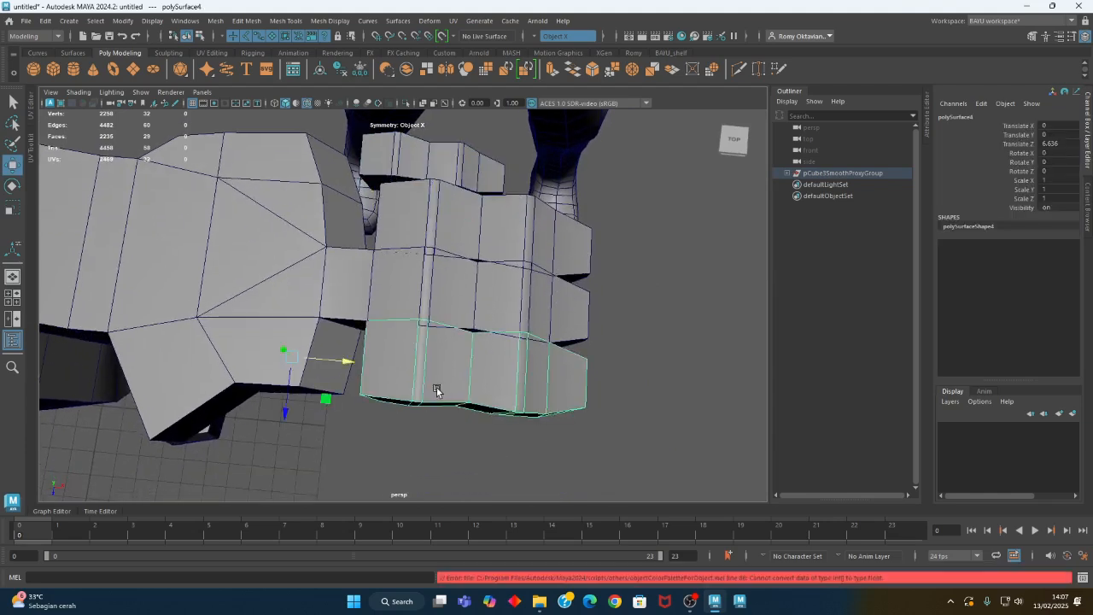
right_drag(665, 262, 619, 267)
drag(687, 232, 268, 484)
alt+drag(462, 468, 390, 429)
key(r)
alt+drag(365, 392, 358, 324)
drag(306, 295, 464, 437)
key(w)
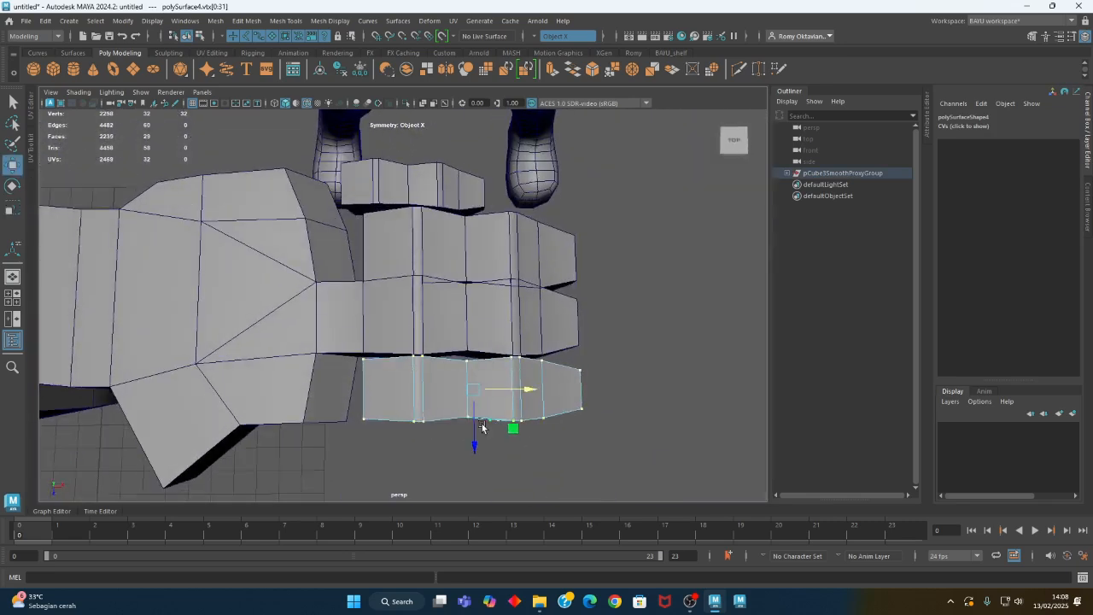
drag(531, 394, 514, 392)
key(r)
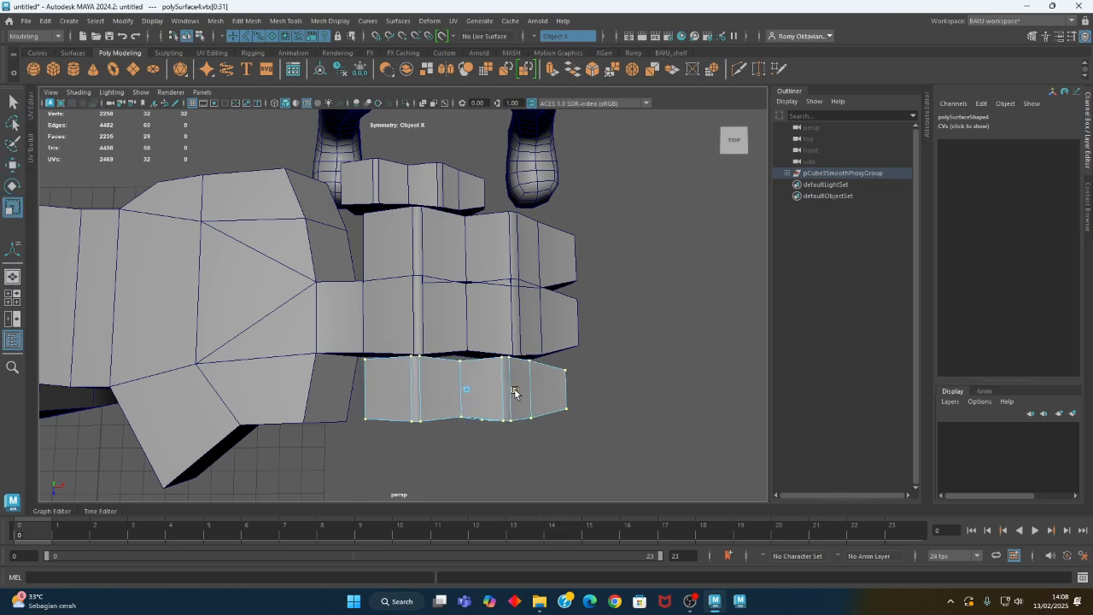
key(w)
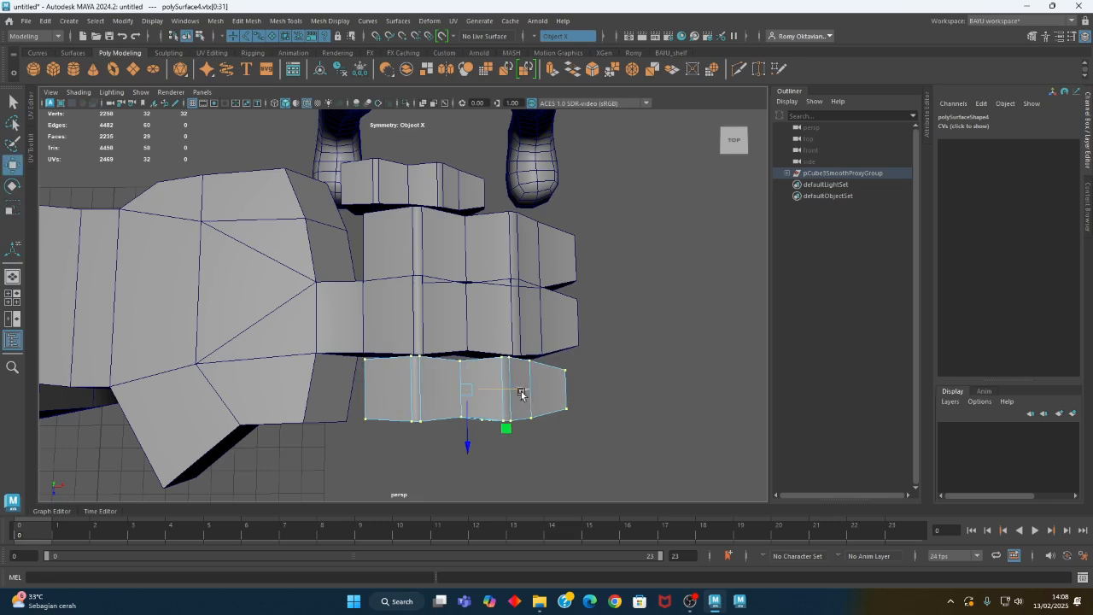
- Scale all vertices of the ring finger copy narrower and shorter, and move them closer to the palm
key(F8)
click(471, 281)
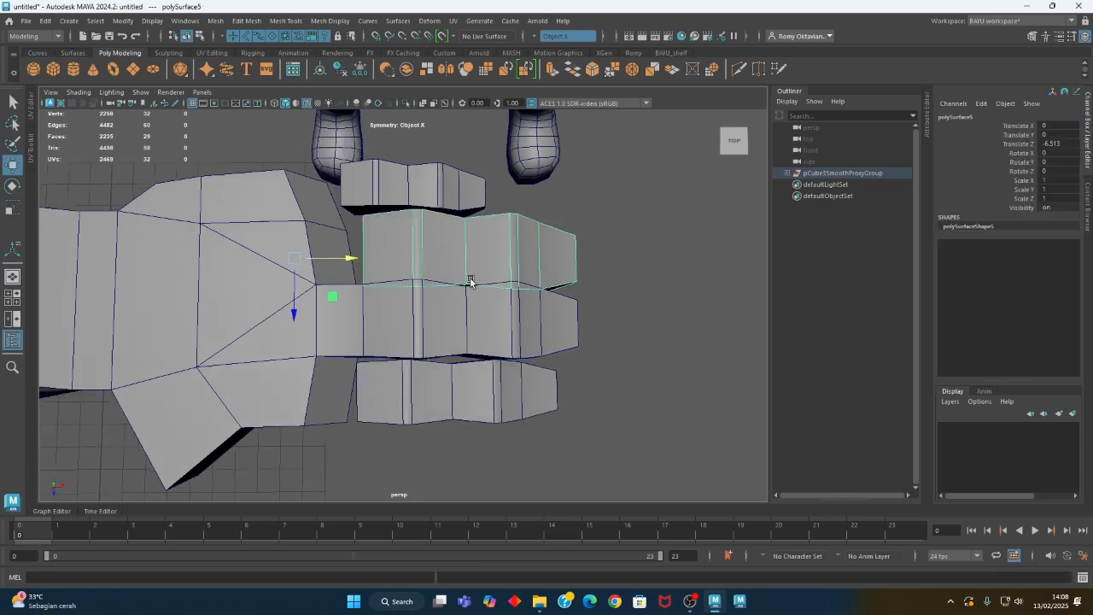
alt+drag(470, 282, 451, 258)
right_drag(467, 243, 427, 243)
drag(260, 145, 682, 345)
alt+middle_drag(526, 310, 547, 341)
alt+drag(530, 296, 563, 418)
key(r)
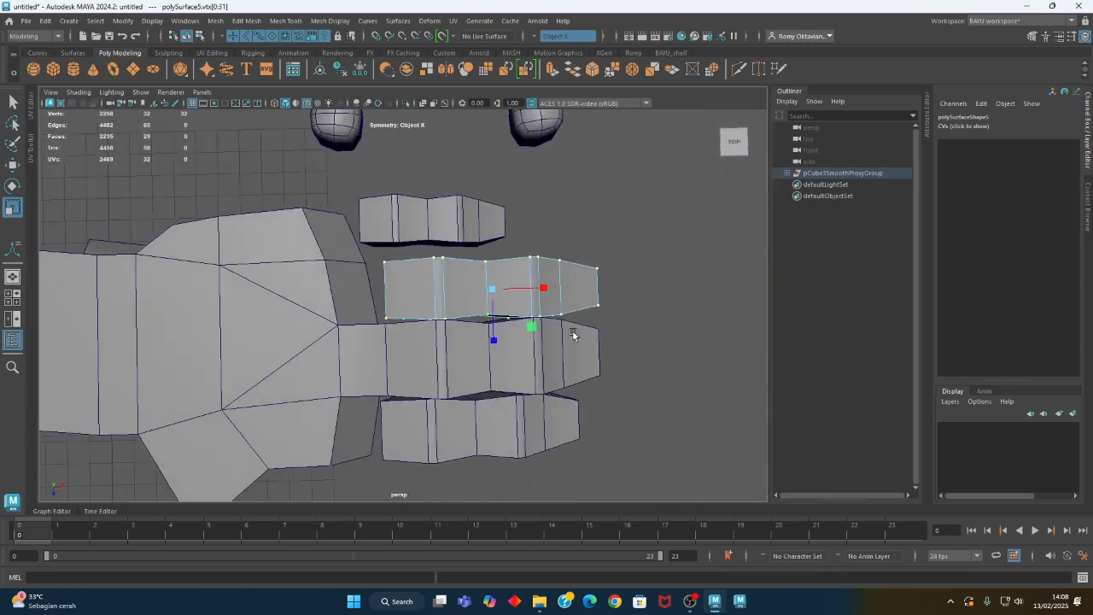
drag(544, 288, 531, 287)
key(w)
alt+drag(559, 379, 583, 352)
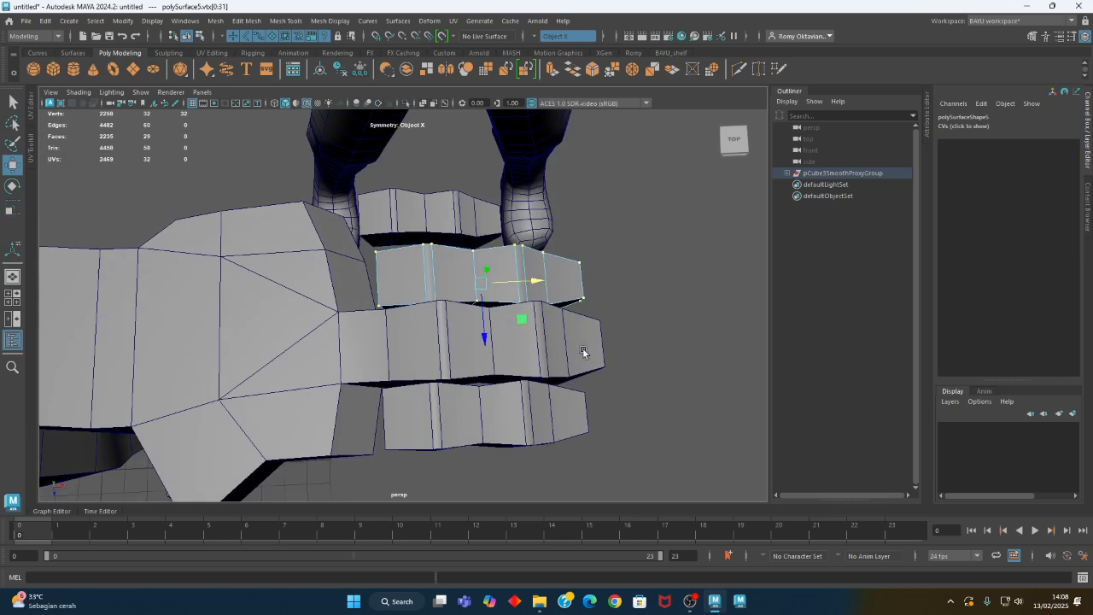
- Shift all vertices of the index finger copy slightly closer to the palm
click(565, 414)
alt+drag(573, 410, 483, 438)
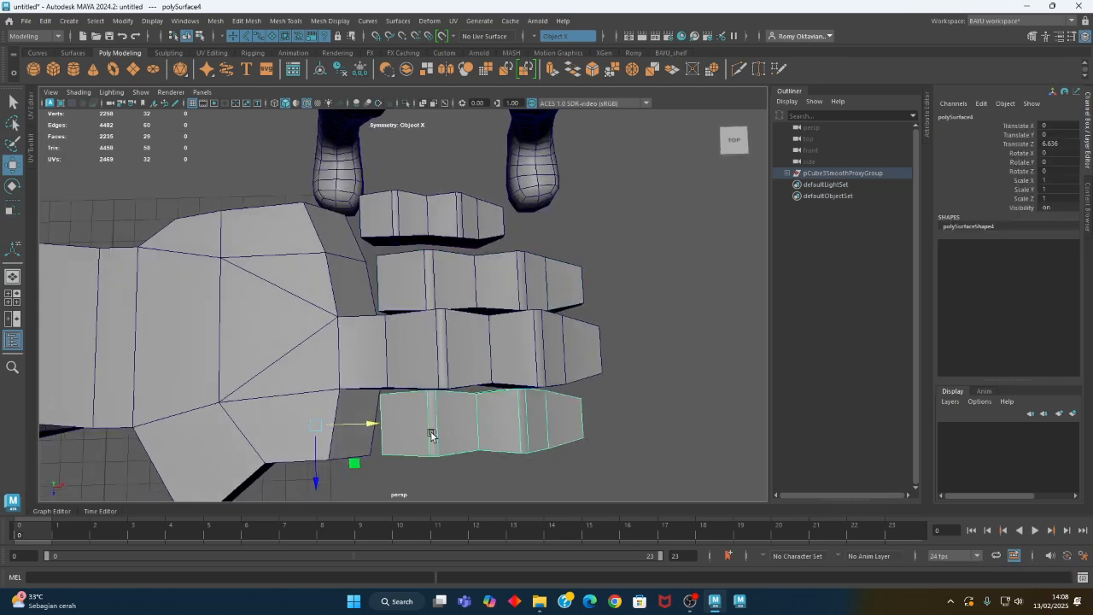
key(F9)
drag(668, 331, 309, 501)
drag(532, 419, 523, 418)
- Move all vertices of the little finger slightly closer to the palm, and deselect it
click(436, 213)
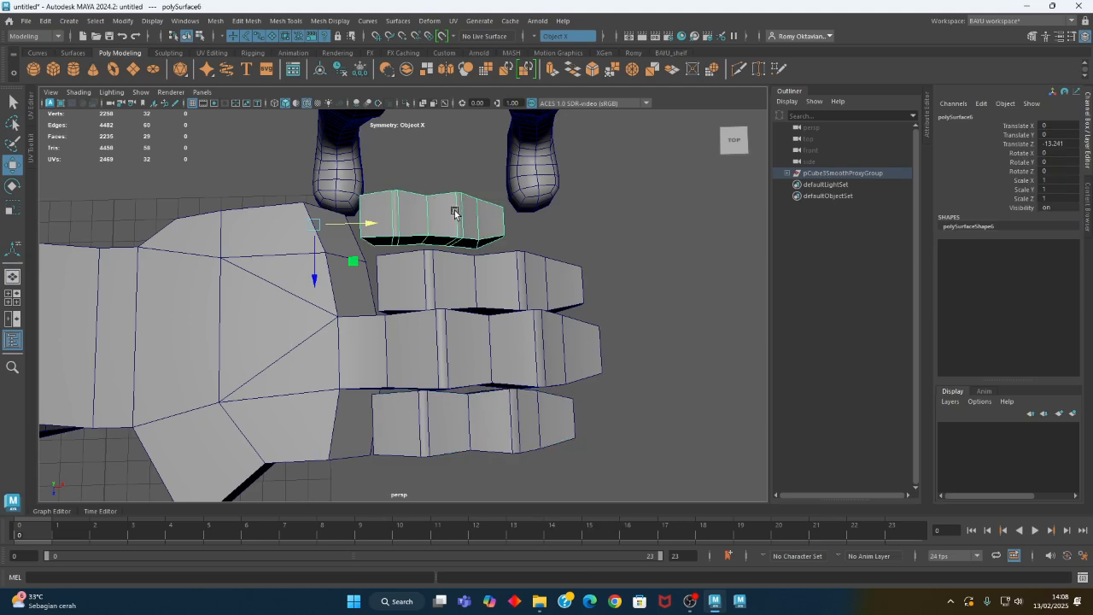
right_drag(431, 169, 376, 167)
drag(343, 156, 579, 293)
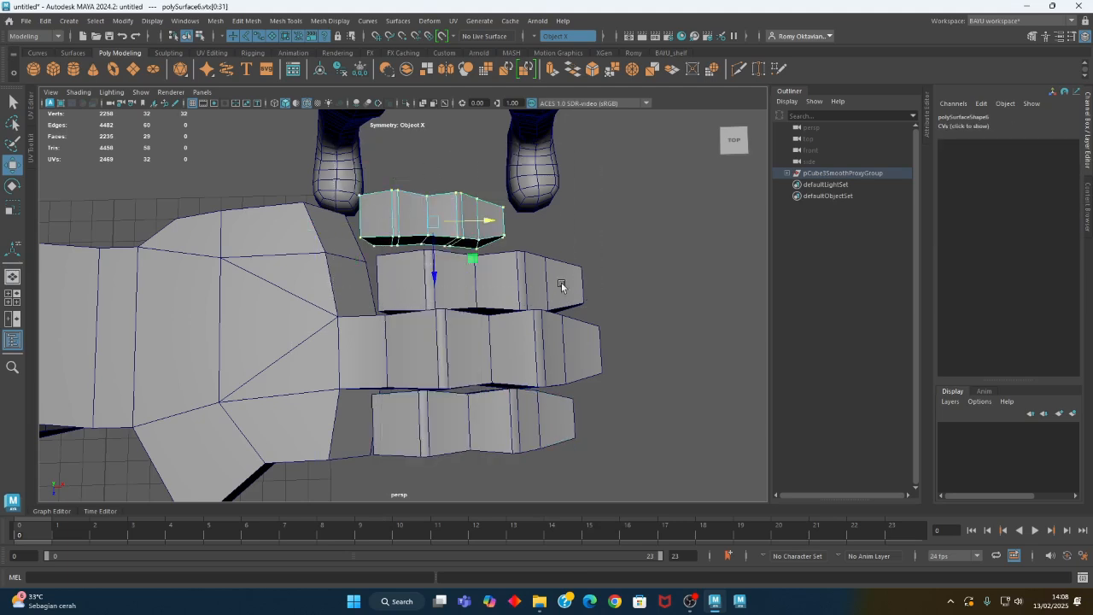
drag(485, 221, 478, 224)
alt+drag(620, 350, 445, 259)
click(377, 190)
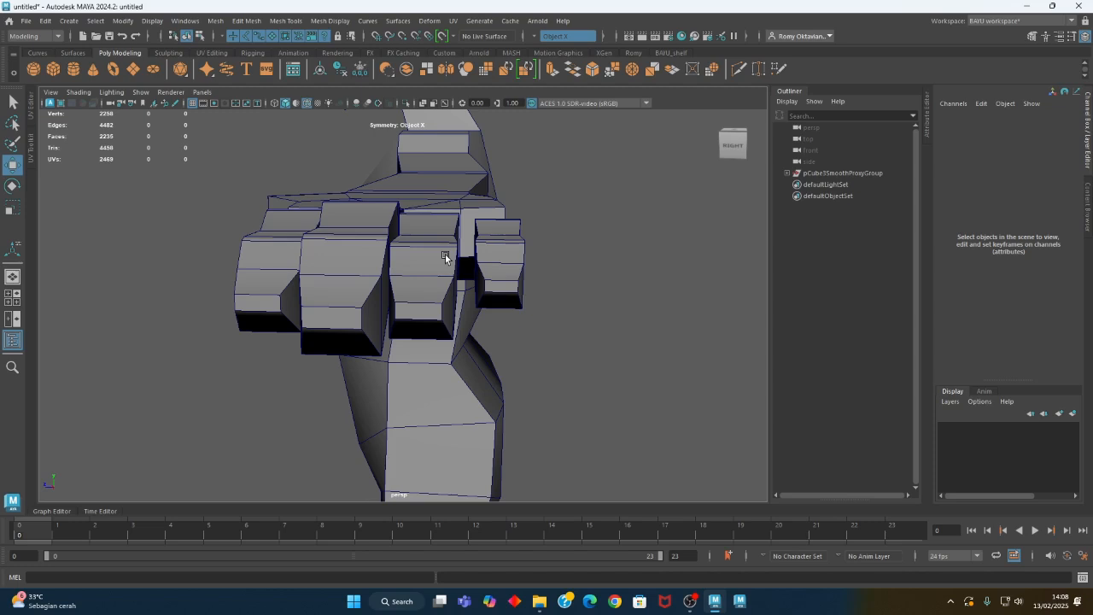
- Rotate all vertices of the index finger to angle it naturally against the hand
alt+drag(457, 260, 484, 267)
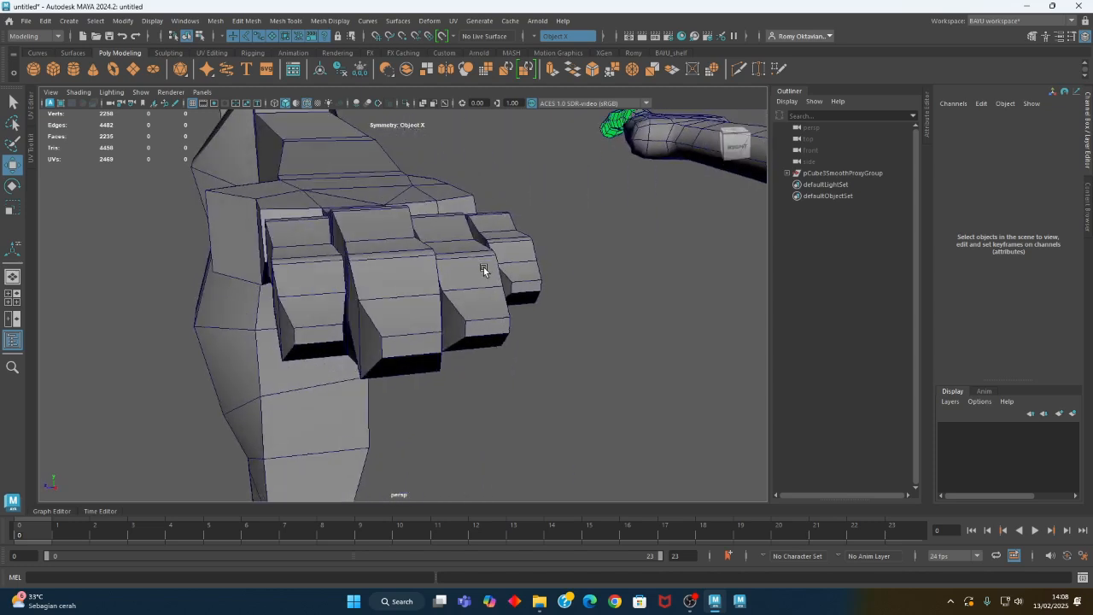
click(320, 274)
alt+drag(324, 281, 385, 283)
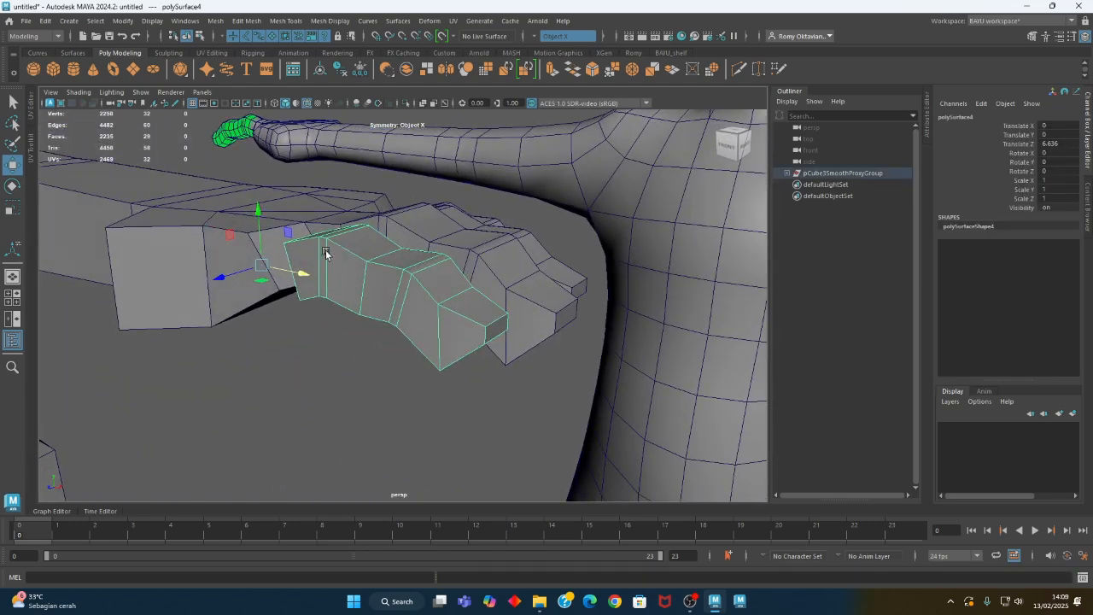
right_drag(285, 262, 247, 268)
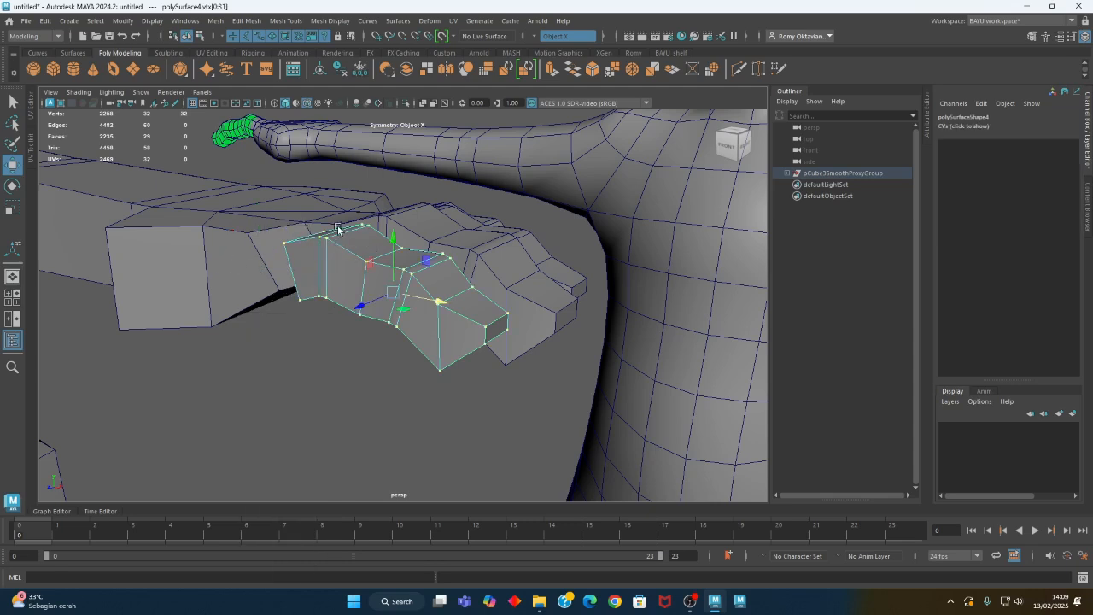
alt+drag(329, 273, 325, 272)
key(e)
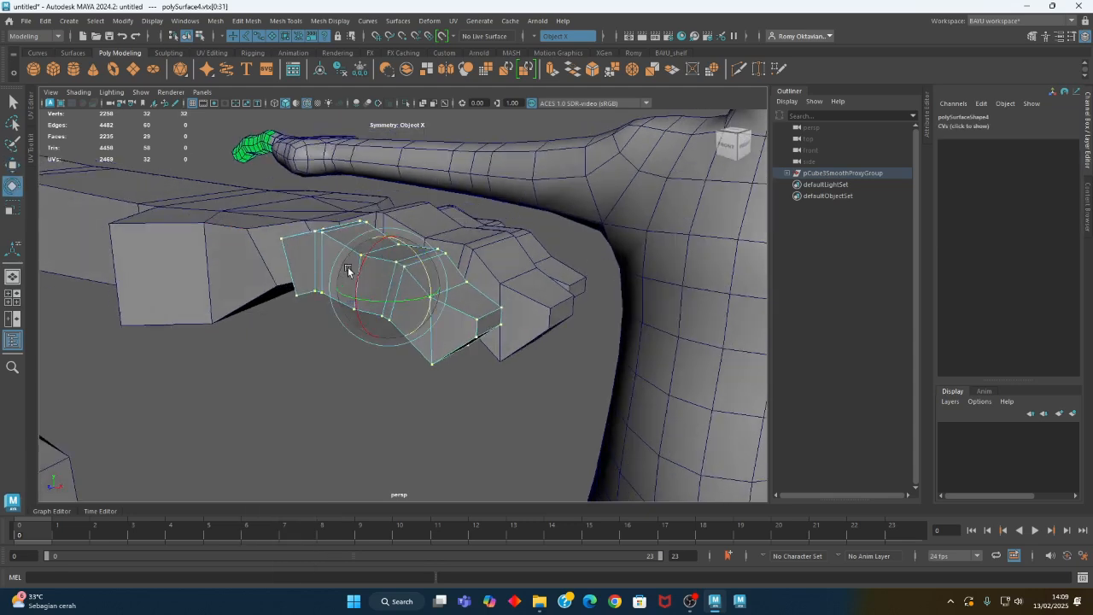
- Rotate all vertices of the ring finger to angle it slightly away from the middle finger
alt+drag(408, 261, 385, 268)
click(383, 268)
right_drag(392, 254, 326, 255)
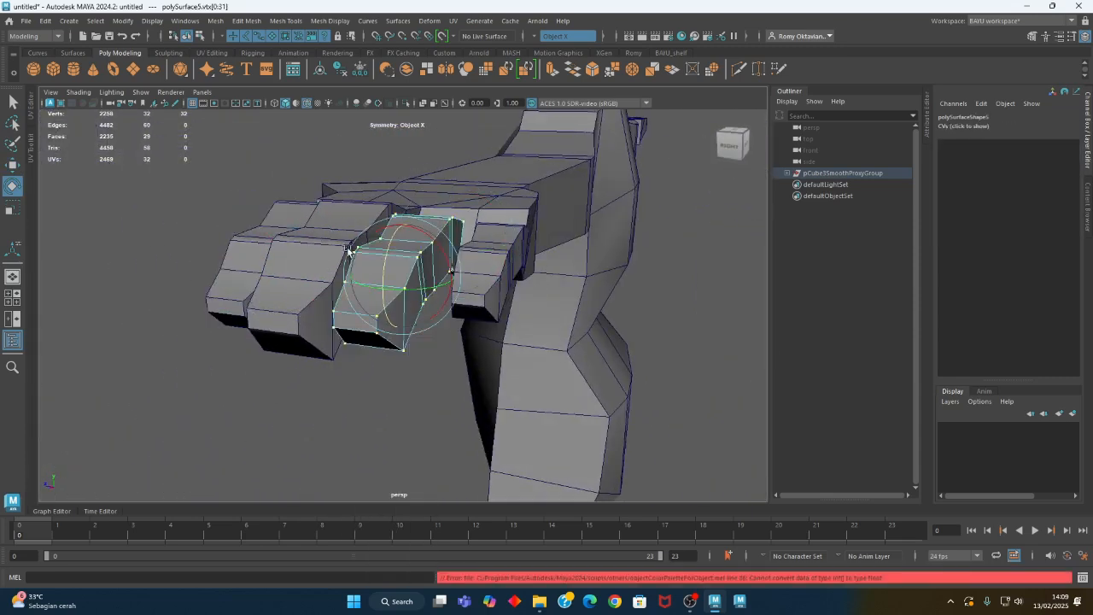
drag(388, 251, 527, 329)
- Rotate all vertices of the little finger to fan it outward from the ring finger
click(461, 270)
right_drag(517, 361, 454, 254)
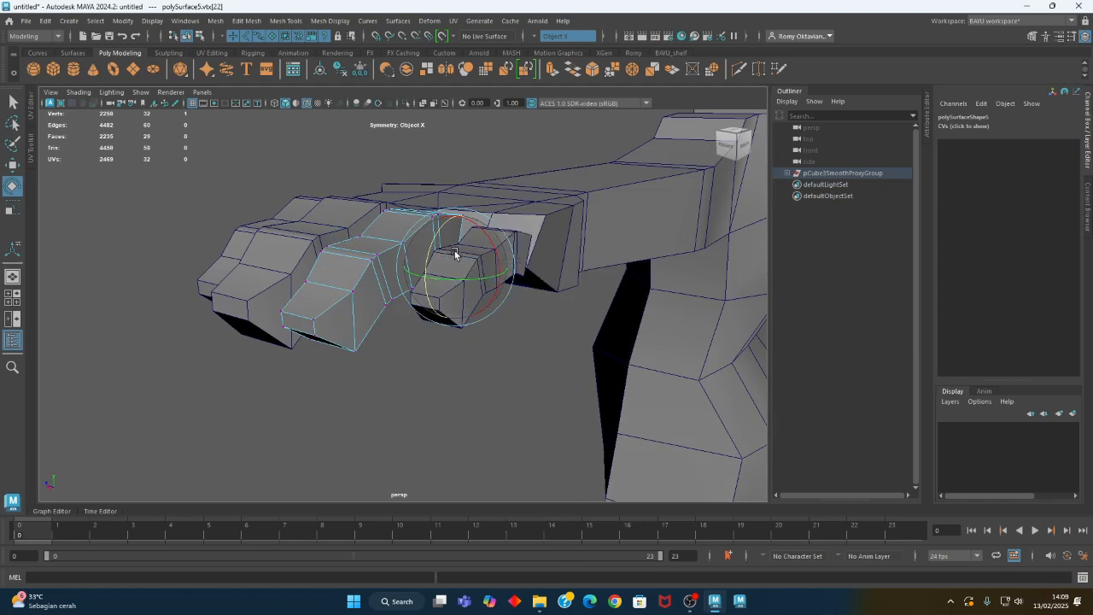
click(450, 367)
click(448, 312)
right_drag(452, 302, 394, 269)
drag(443, 262, 416, 317)
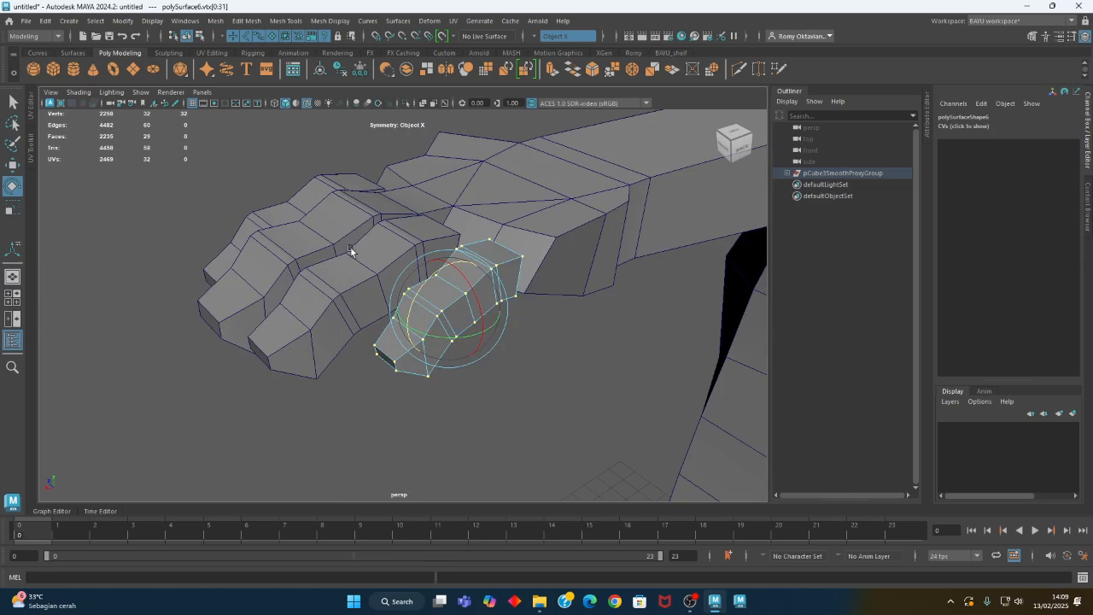
- Return to object mode, select the body and the separate finger meshes, and combine them into one mesh
right_drag(244, 185, 268, 168)
click(268, 168)
alt+drag(272, 221, 337, 265)
click(325, 244)
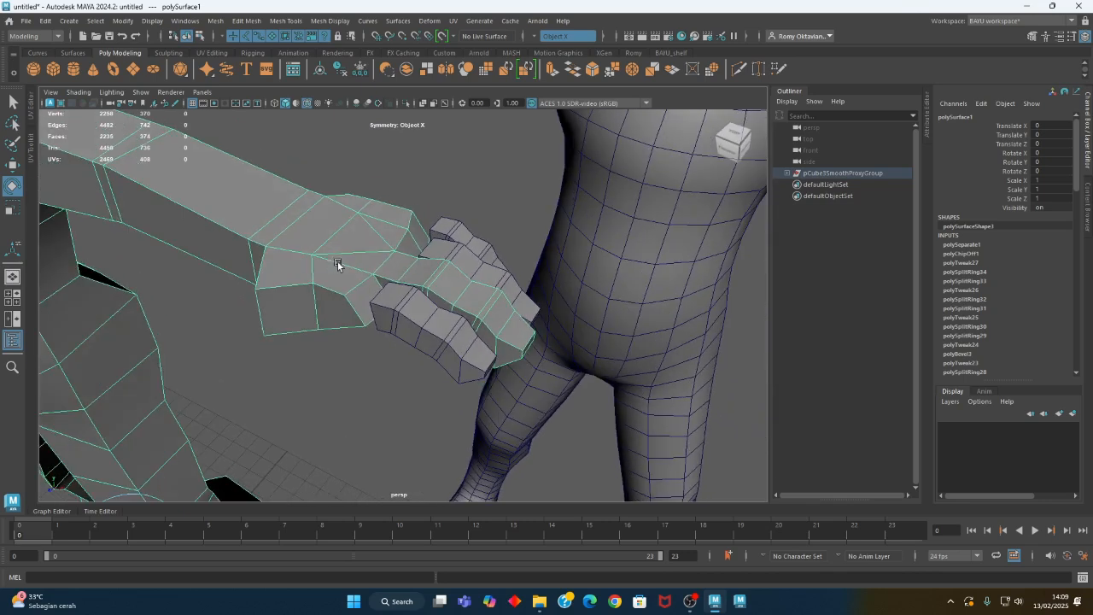
click(402, 312)
shift+click(456, 231)
key(q)
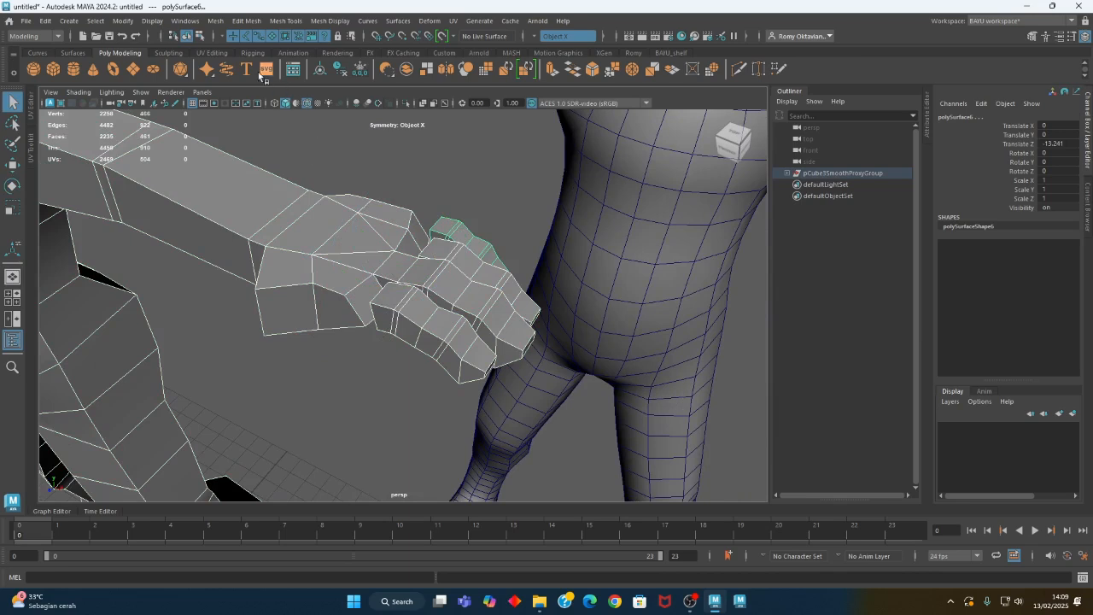
click(214, 20)
click(243, 62)
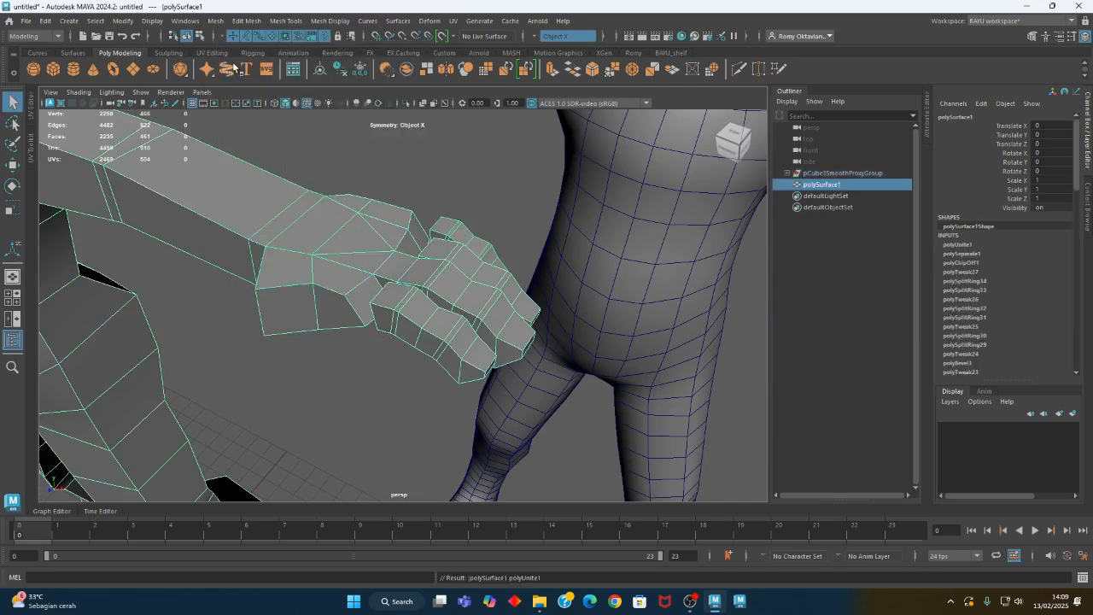
- Examine the combined hand and arm from several angles, checking their proportions beside the smoothed copy
alt+right_drag(501, 307, 315, 295)
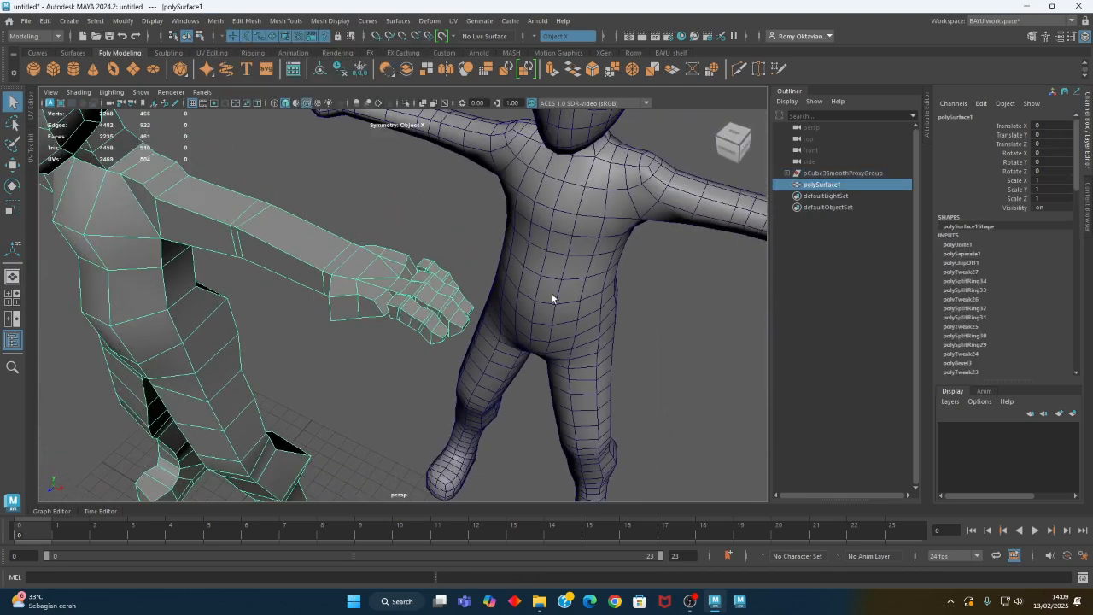
alt+drag(552, 294, 661, 314)
alt+right_drag(661, 315, 503, 312)
alt+middle_drag(549, 322, 565, 295)
alt+right_drag(514, 323, 594, 327)
alt+drag(593, 332, 459, 359)
alt+right_drag(458, 359, 567, 366)
alt+middle_drag(461, 365, 484, 360)
alt+drag(484, 359, 349, 314)
alt+right_drag(351, 327, 406, 338)
alt+middle_drag(397, 337, 448, 397)
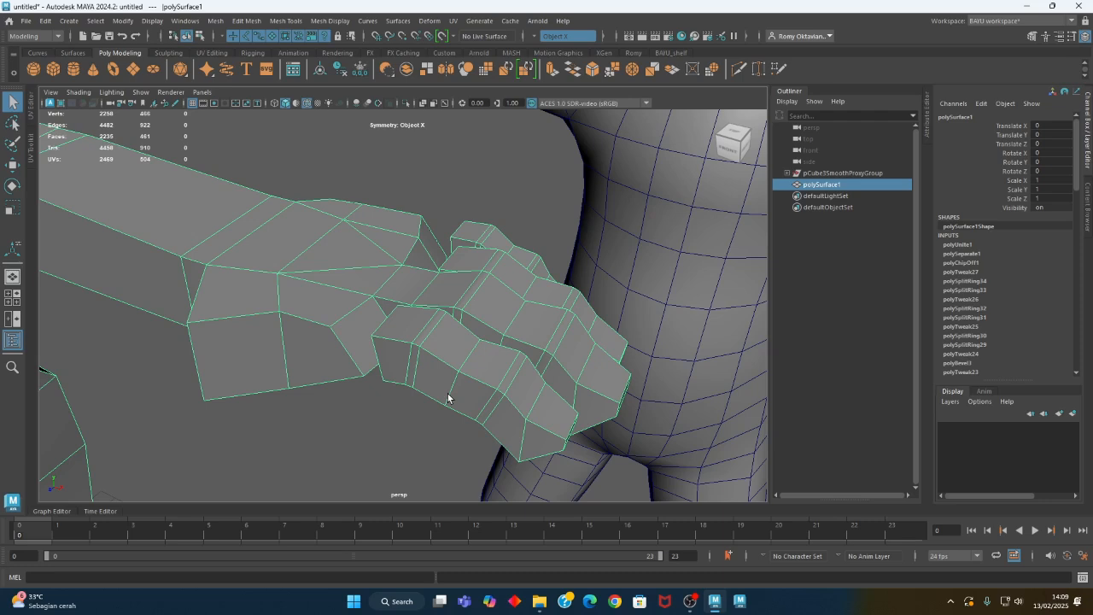
- Delete the palm face opposite the index finger's base and bridge the open border edges to join that finger
right_drag(309, 262, 307, 301)
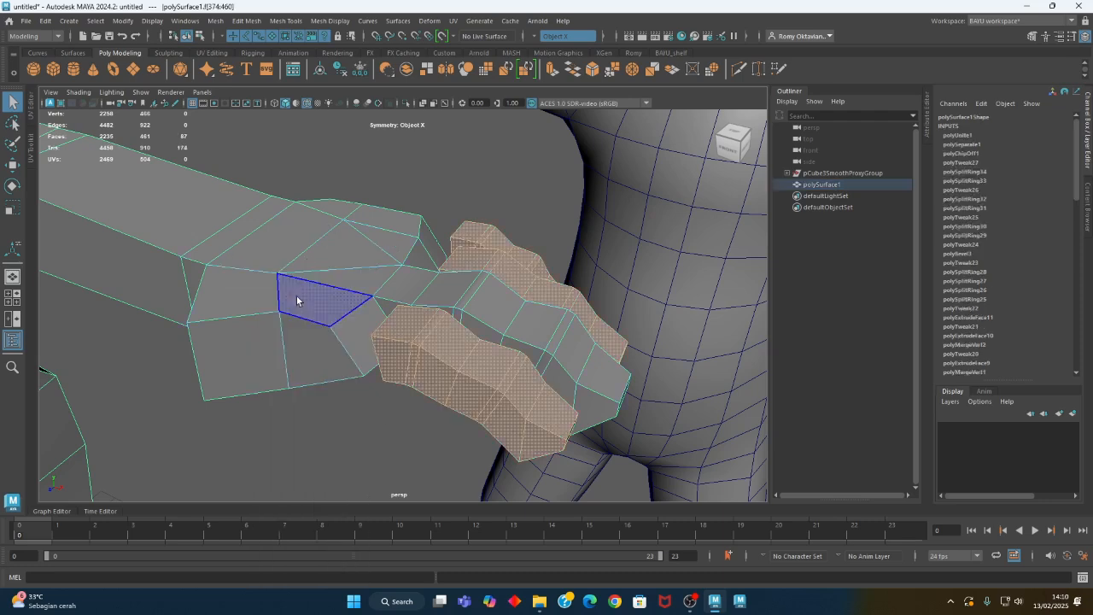
click(355, 329)
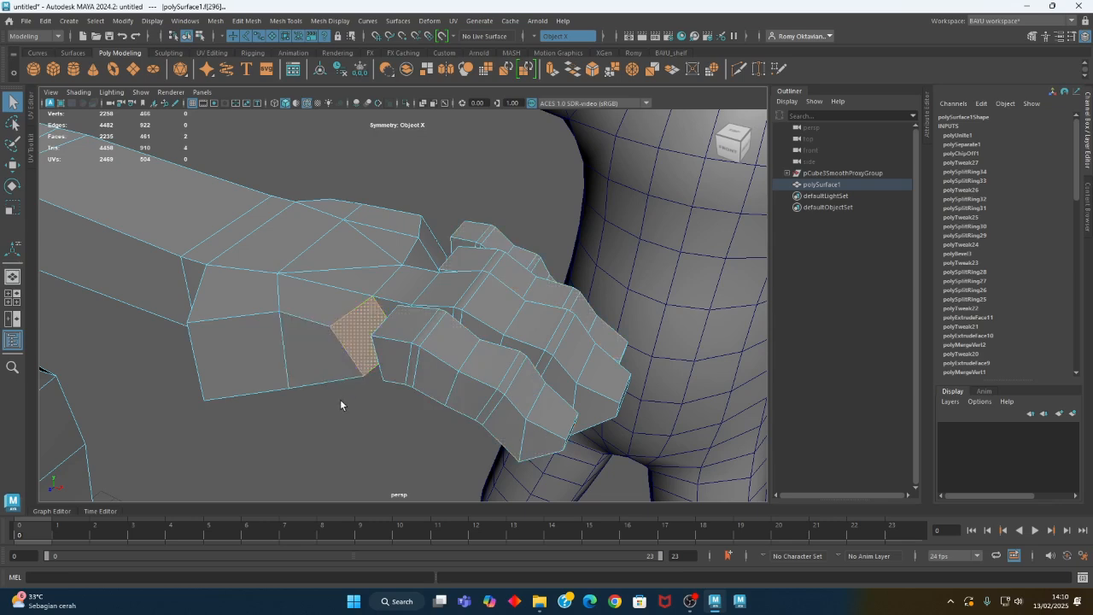
key(Delete)
right_click(362, 264)
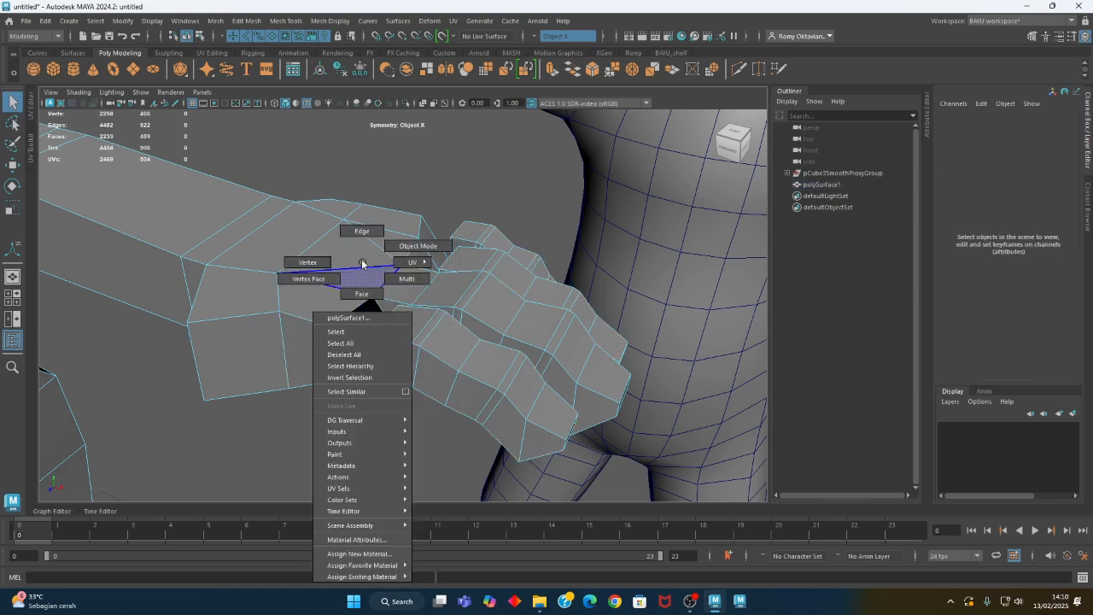
click(362, 232)
click(358, 310)
click(357, 307)
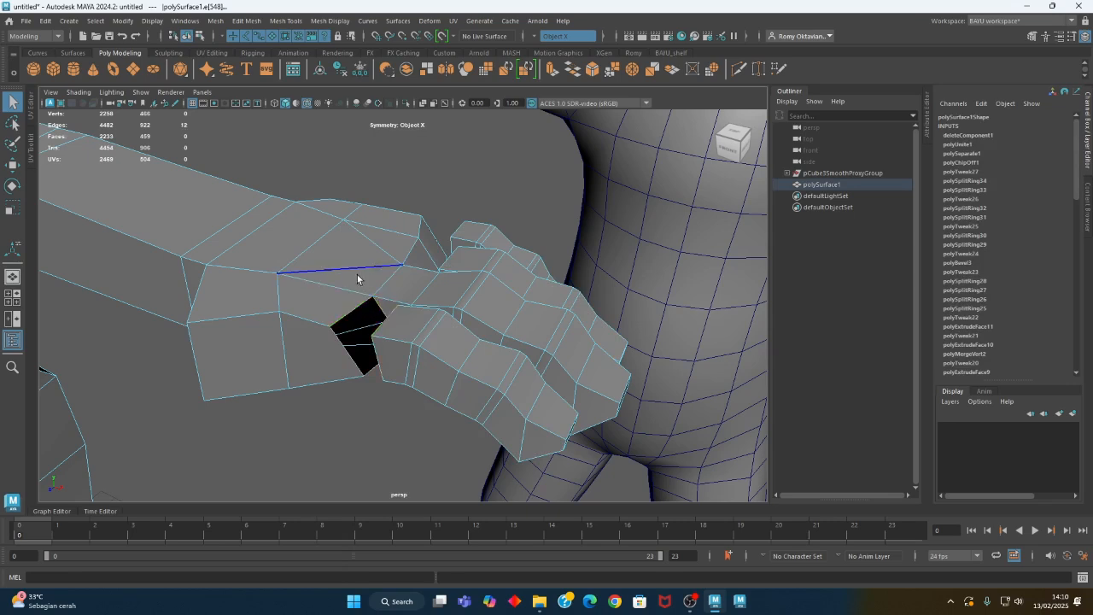
click(246, 20)
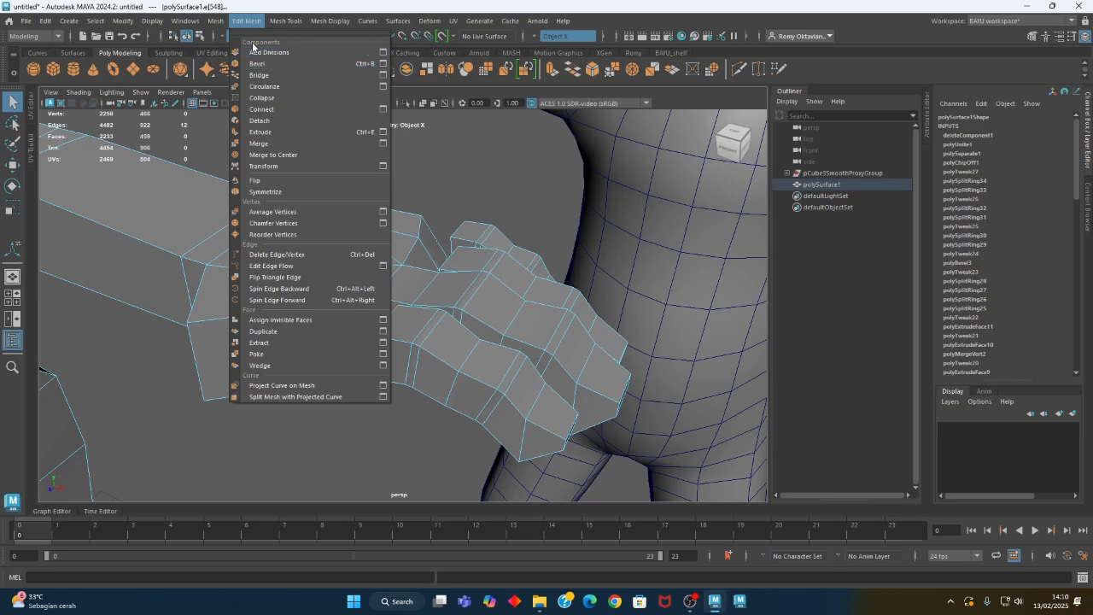
mouse_move(218, 24)
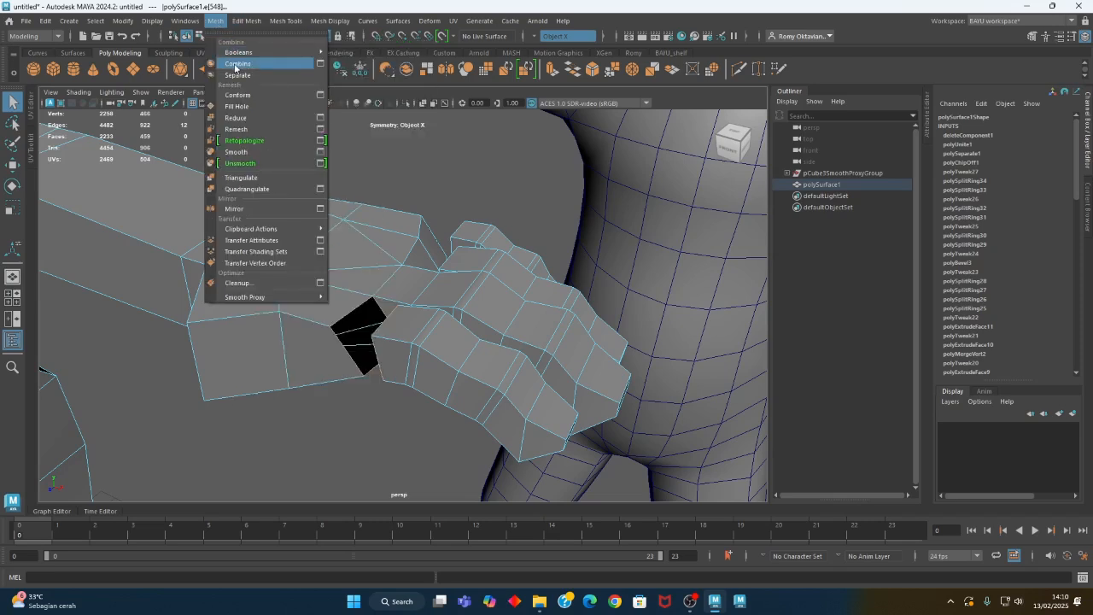
click(272, 77)
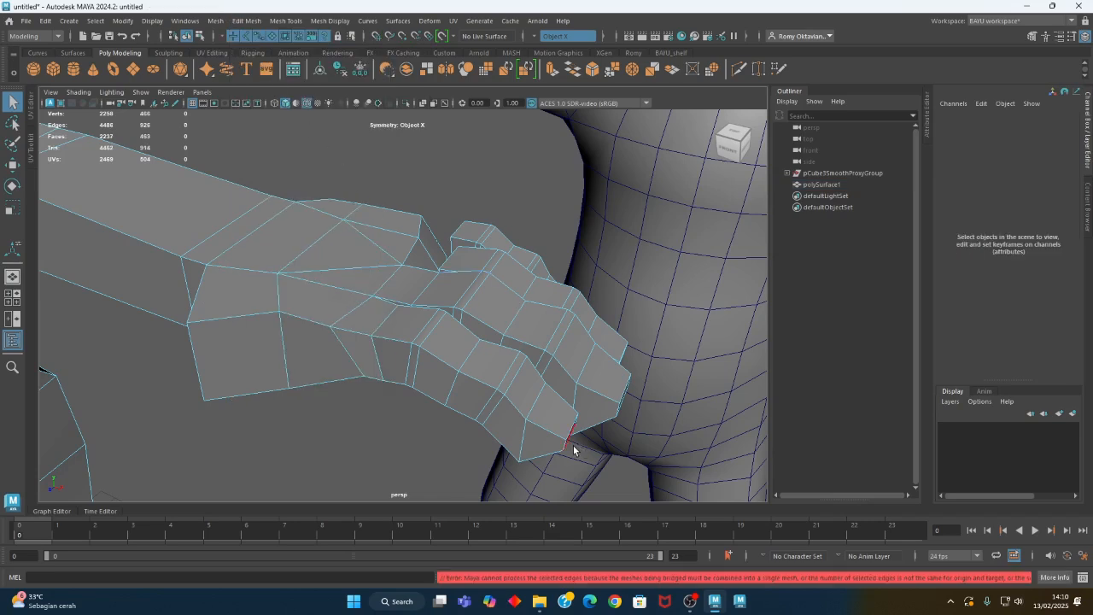
- Delete the palm face opposite the ring finger's base and bridge the hole's border edges to the finger
alt+drag(419, 362, 391, 288)
scroll(341, 301, up, 3)
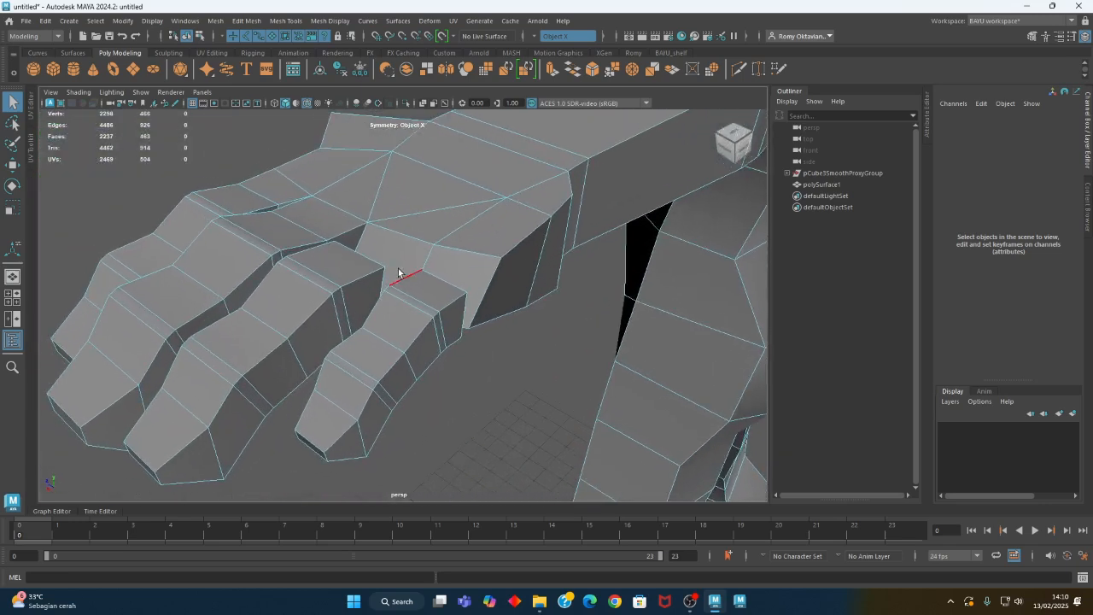
right_click(394, 258)
right_drag(394, 278, 393, 237)
click(397, 266)
key(Delete)
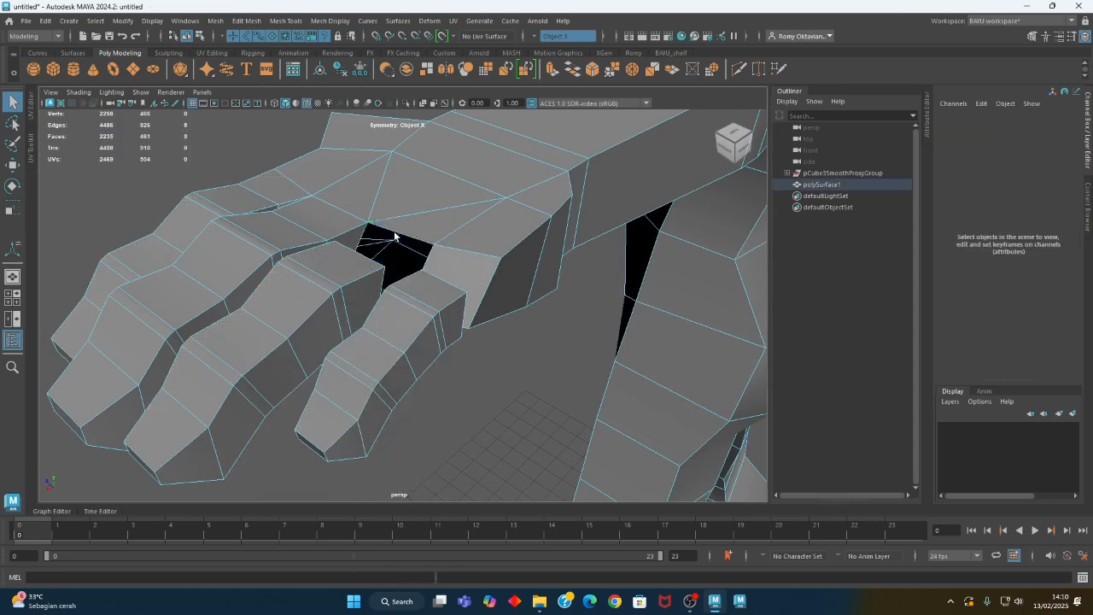
click(412, 242)
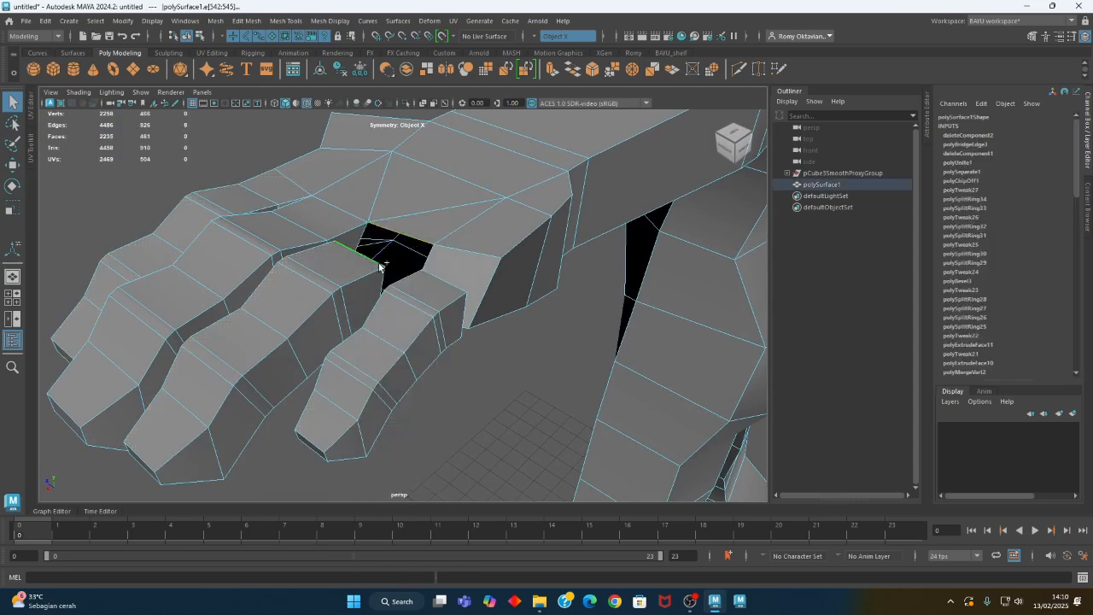
click(247, 21)
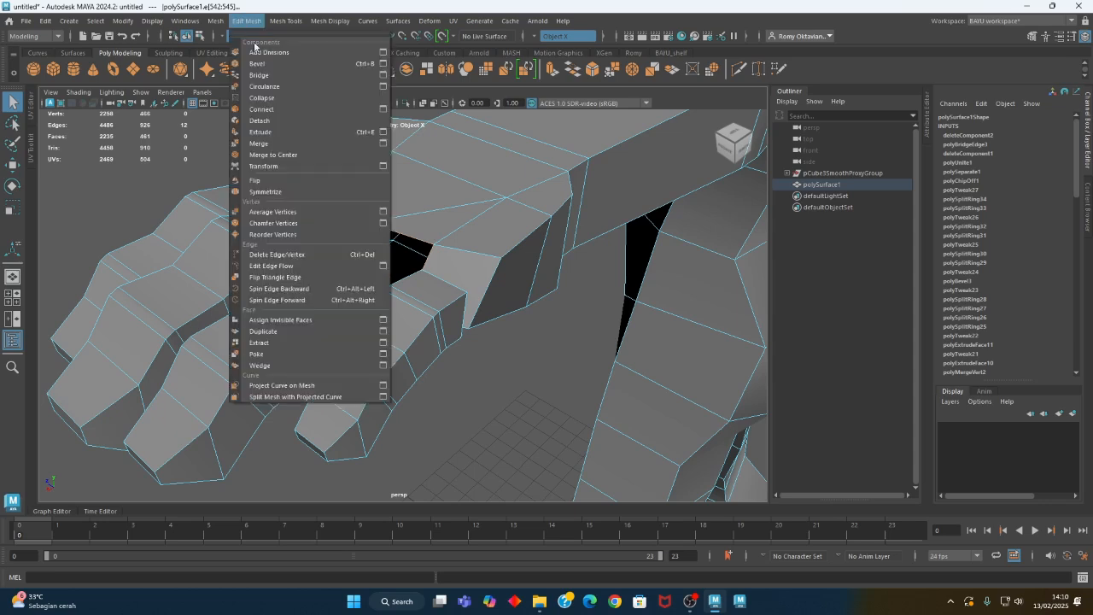
click(257, 75)
- Delete the palm face opposite the little finger's base and bridge the open borders to attach that finger
right_click(465, 262)
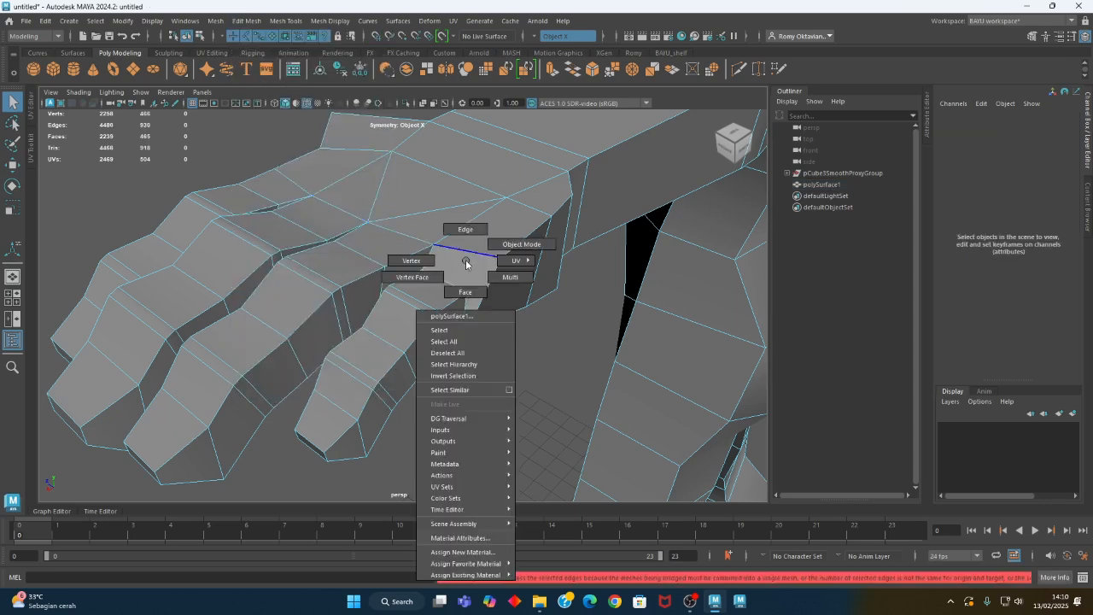
click(464, 291)
click(461, 267)
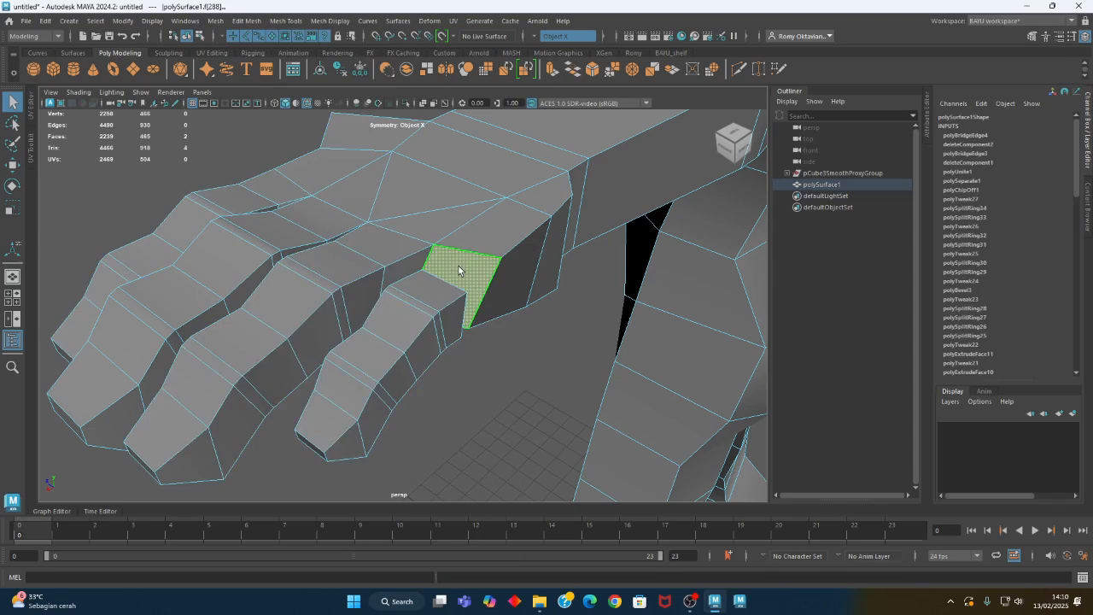
key(Delete)
right_click(461, 257)
click(461, 227)
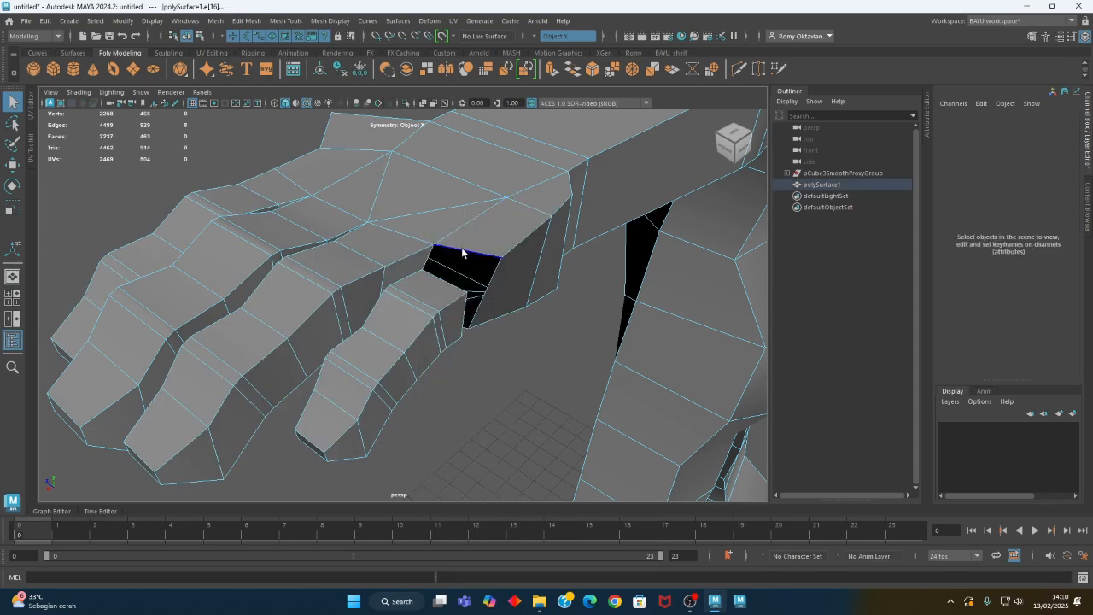
double_click(461, 248)
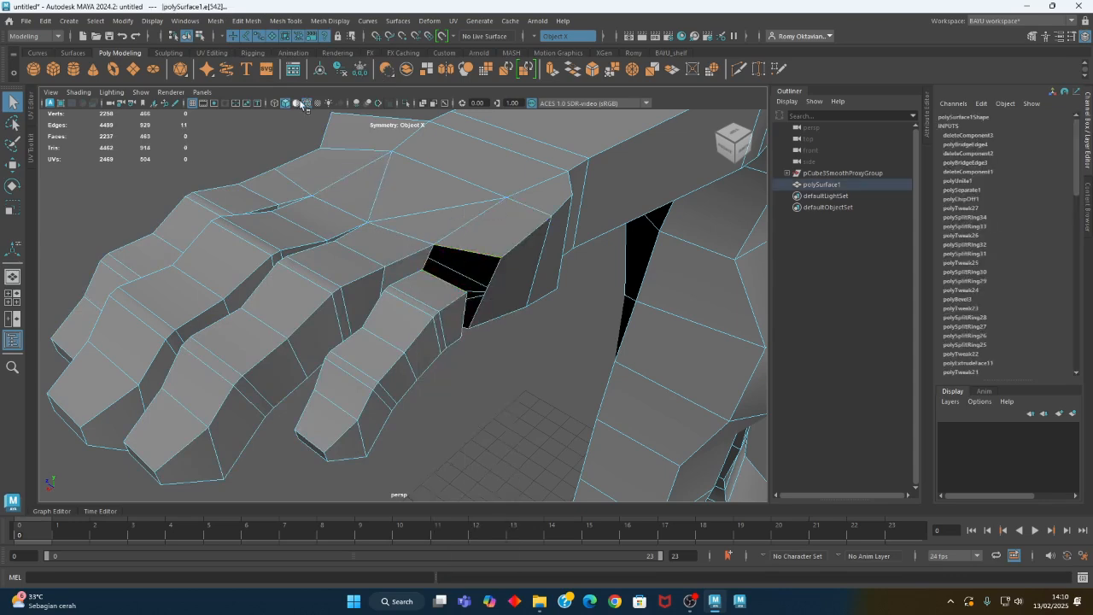
click(217, 21)
mouse_move(246, 21)
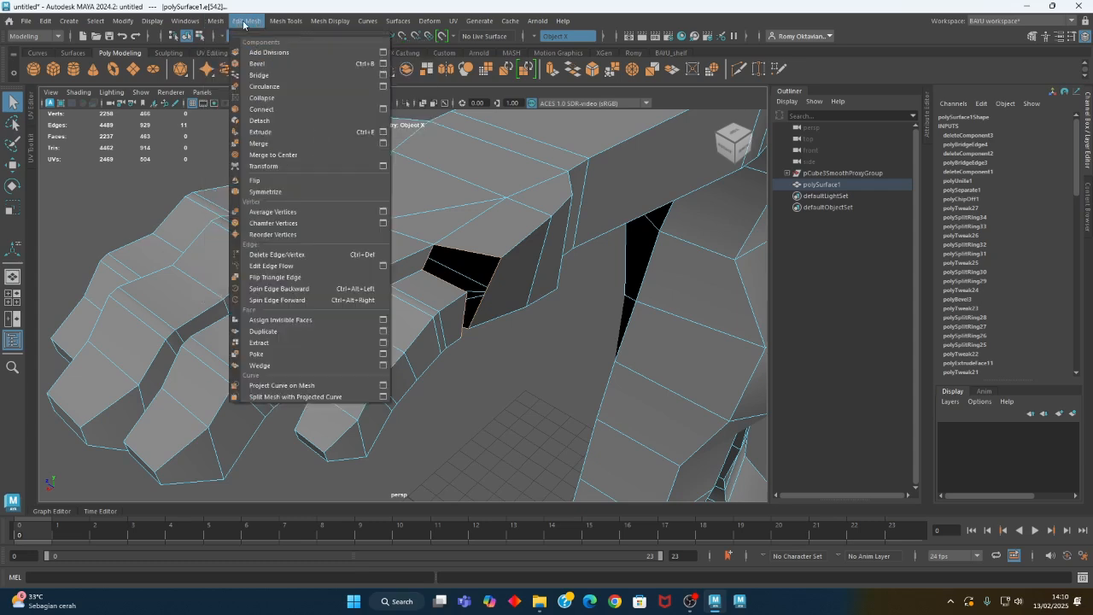
click(262, 76)
- Select all faces of the index finger and rotate them to spread it away from the middle finger
alt+drag(407, 229, 414, 382)
right_drag(589, 262, 585, 295)
alt+drag(549, 366, 493, 389)
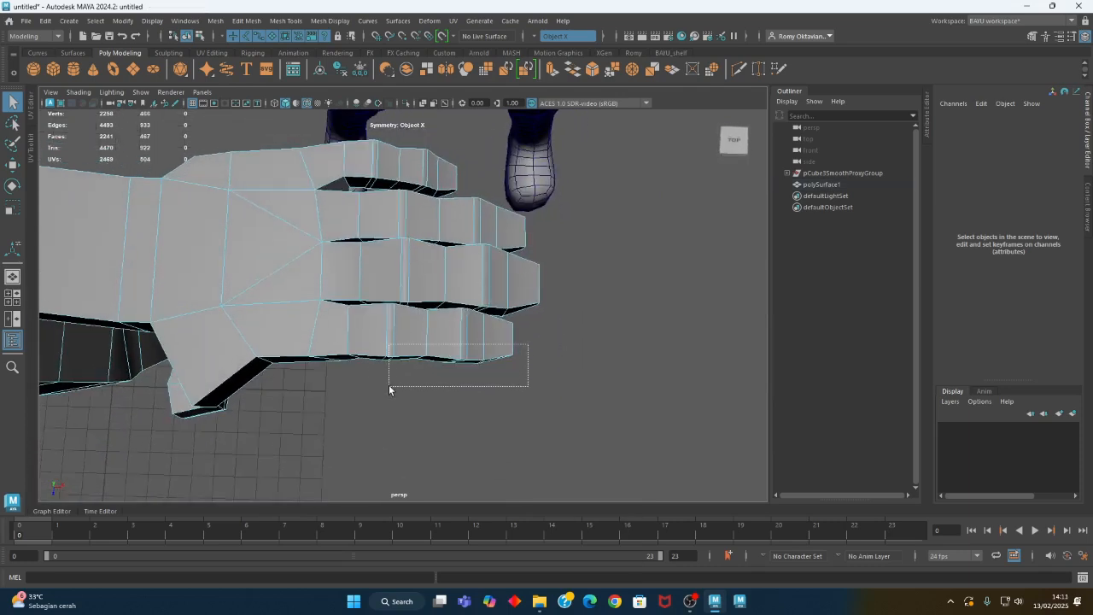
drag(365, 390, 363, 391)
mouse_move(430, 419)
alt+mouse_down()
mouse_move(432, 433)
mouse_move(427, 414)
mouse_move(448, 423)
mouse_move(423, 422)
mouse_move(422, 433)
alt+mouse_up()
key(e)
key(r)
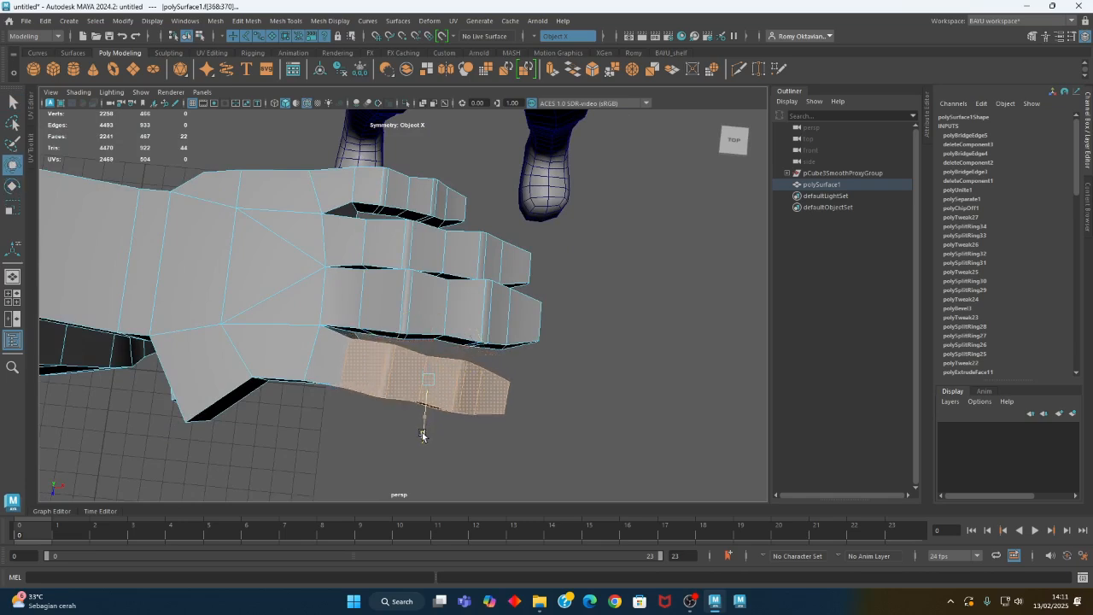
key(e)
drag(427, 436, 434, 436)
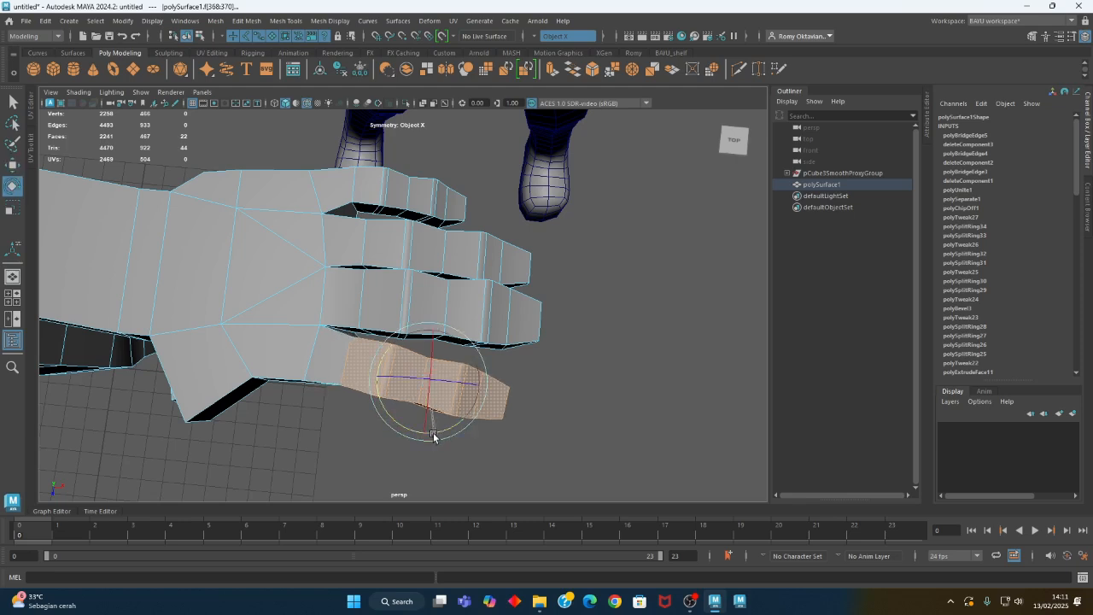
- Select the ring finger's faces, rotate them to angle the finger outward, and reposition it at the palm
alt+drag(482, 411, 413, 436)
right_drag(497, 433, 502, 295)
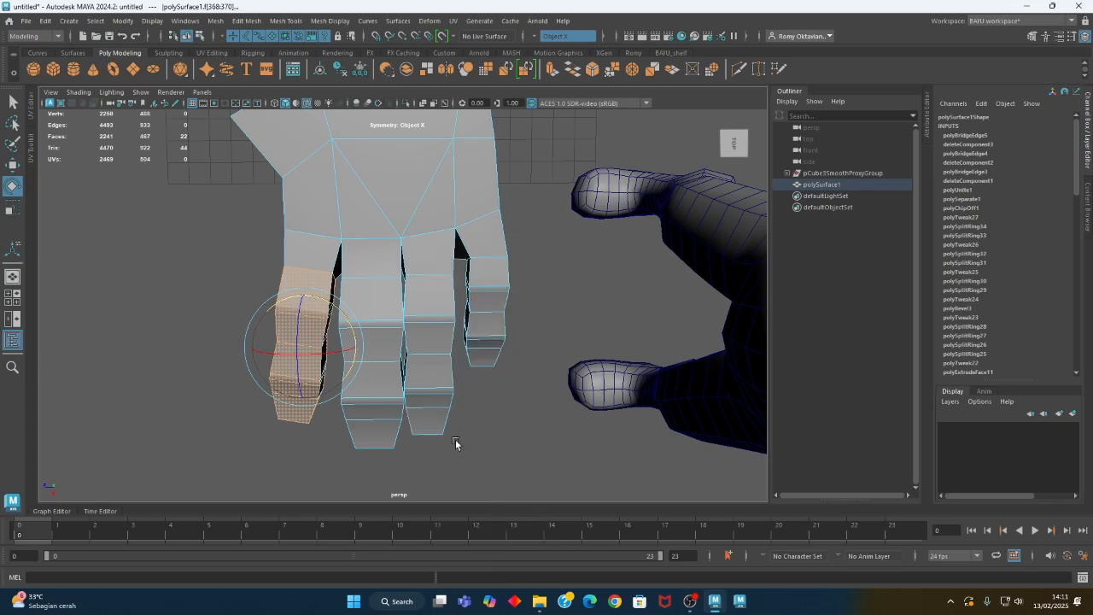
drag(431, 295, 444, 381)
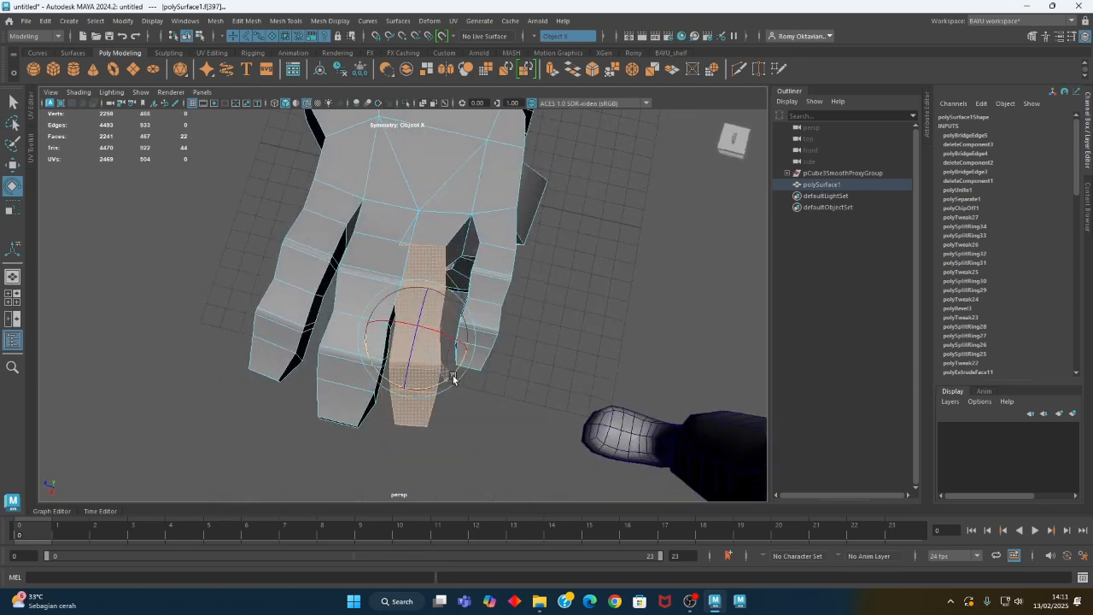
key(w)
drag(390, 333, 325, 374)
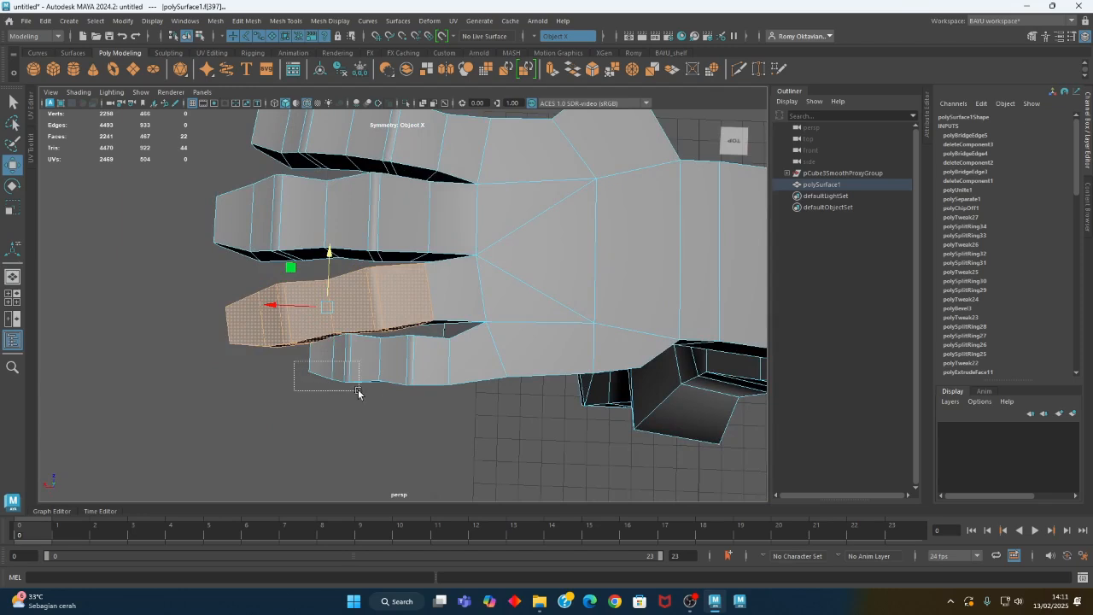
- Select the little finger's faces, rotate them outward, and move the finger clear of the ring finger
drag(429, 416, 427, 418)
alt+drag(427, 418, 484, 416)
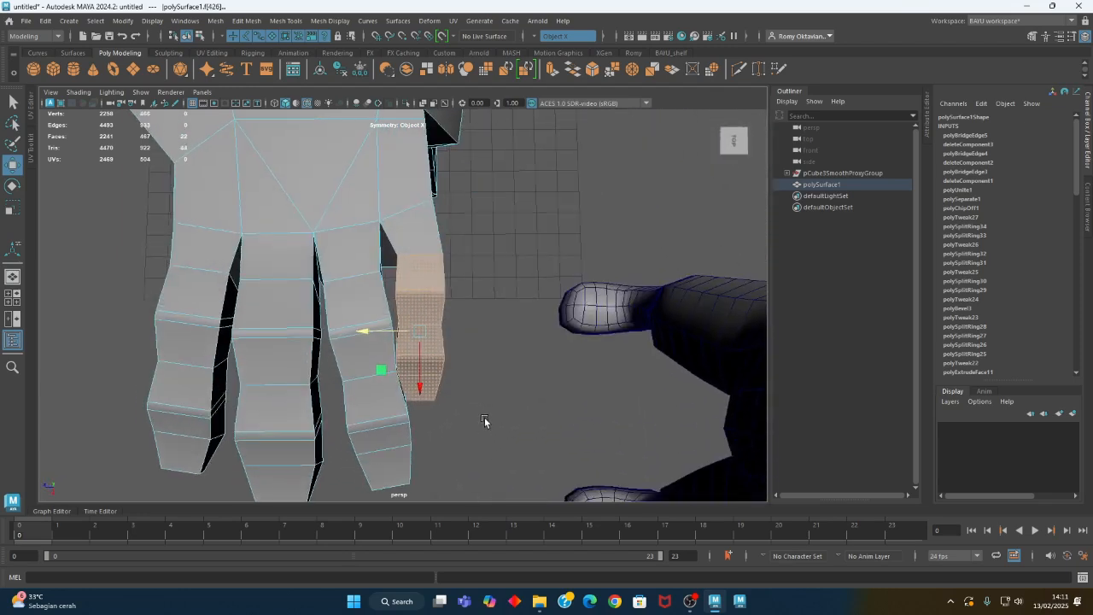
key(e)
drag(453, 377, 457, 370)
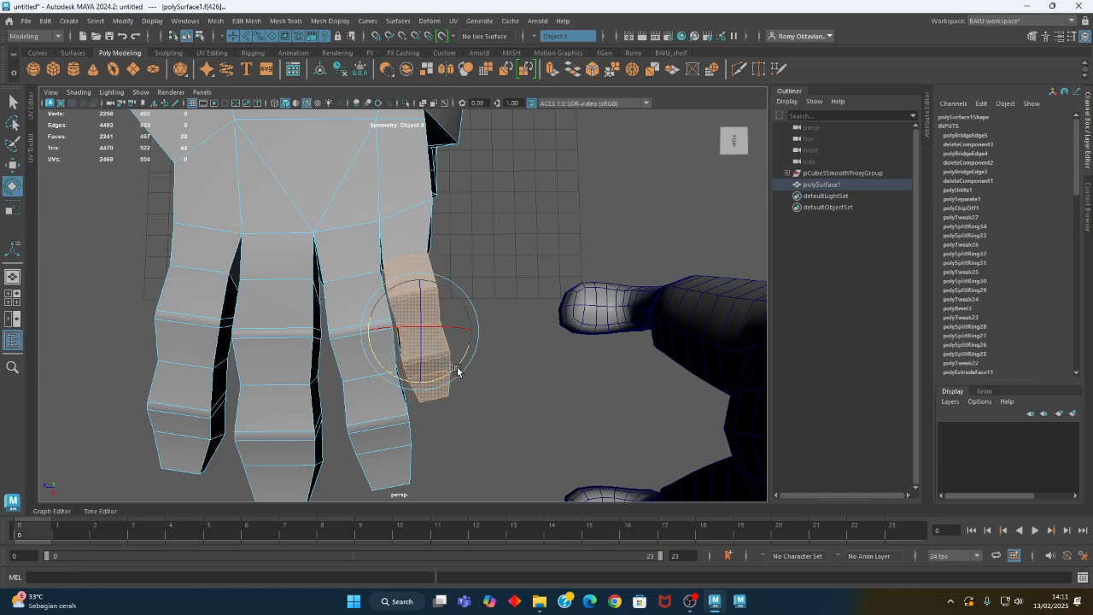
key(w)
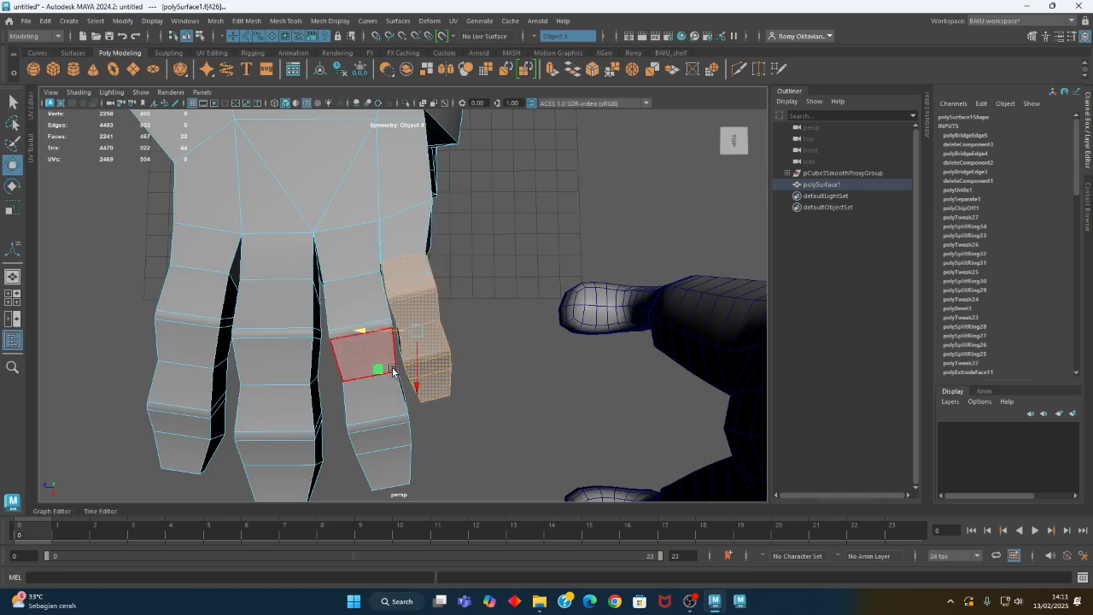
drag(385, 370, 492, 331)
- Preview the combined character mesh smoothed in object mode, and delete the leftover separate finger overlapping the middle finger
right_drag(510, 220, 538, 209)
click(538, 210)
alt+drag(539, 209, 335, 299)
click(335, 299)
alt+drag(315, 370, 415, 379)
key(3)
click(433, 379)
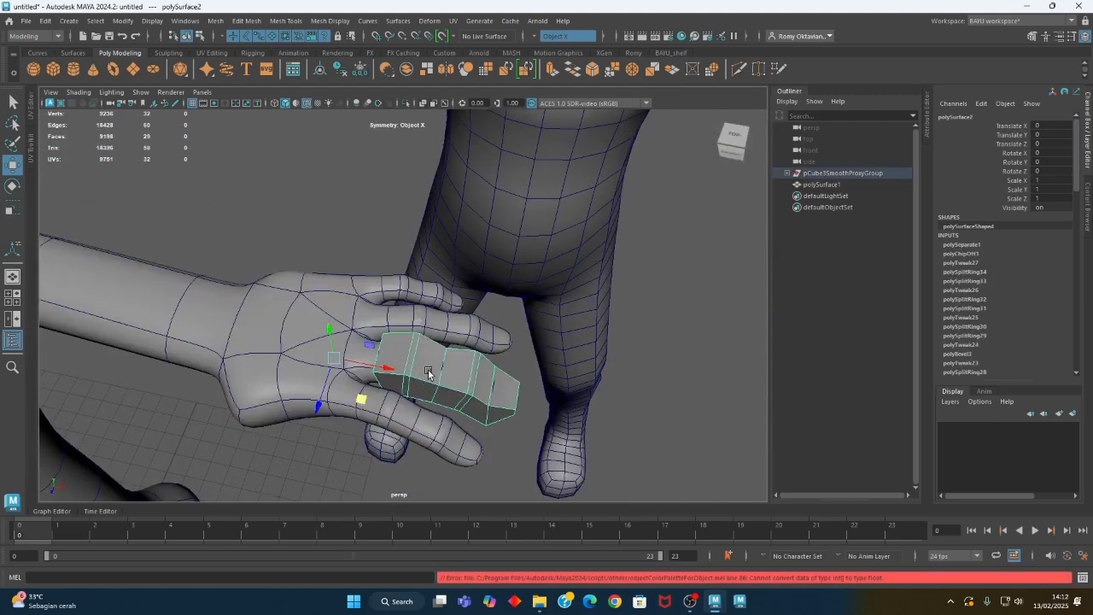
key(Delete)
- Select edges across the back of the hand and move them vertically to refine the smoothed palm shape
alt+drag(390, 354, 474, 305)
click(473, 281)
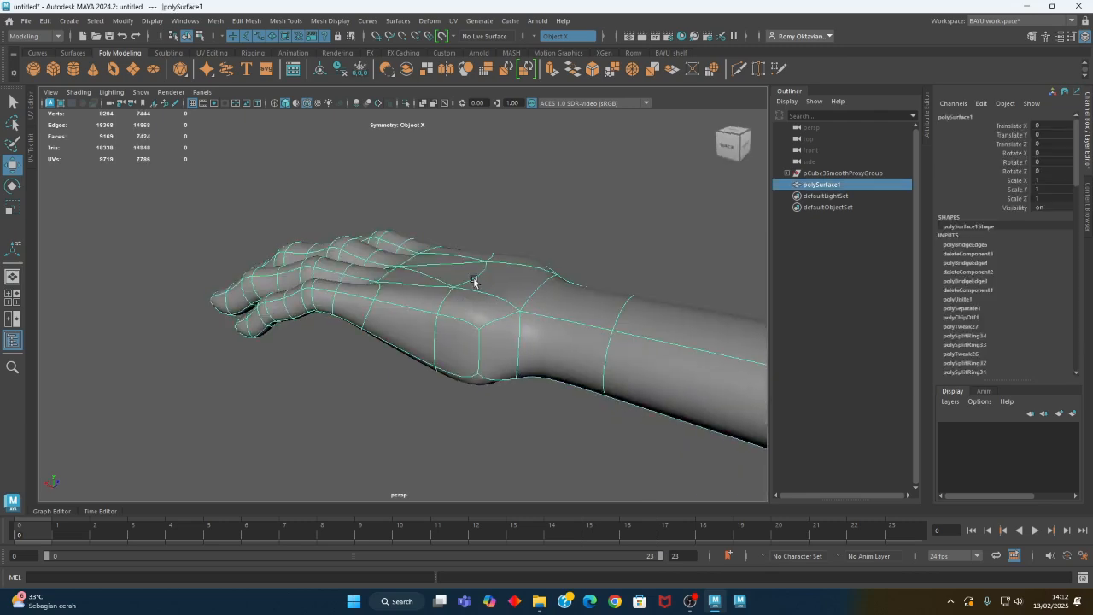
right_drag(478, 277, 426, 263)
alt+drag(426, 263, 441, 296)
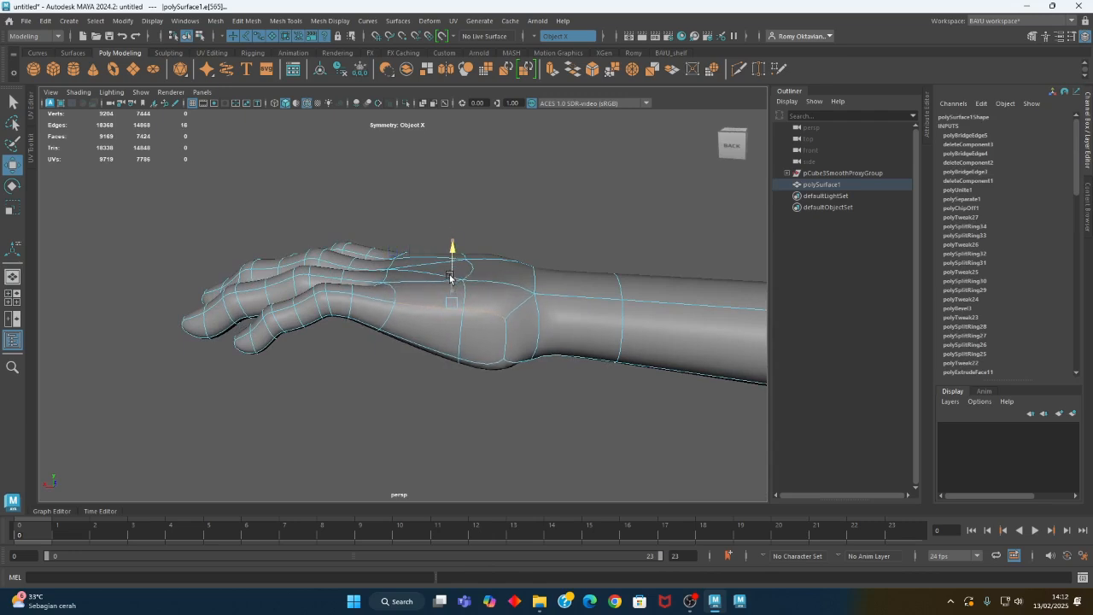
alt+drag(444, 323, 445, 312)
- Adjust vertices around the fingers and knuckles in the unsmoothed display, and preview the hand smoothed again
key(1)
right_drag(426, 244, 381, 270)
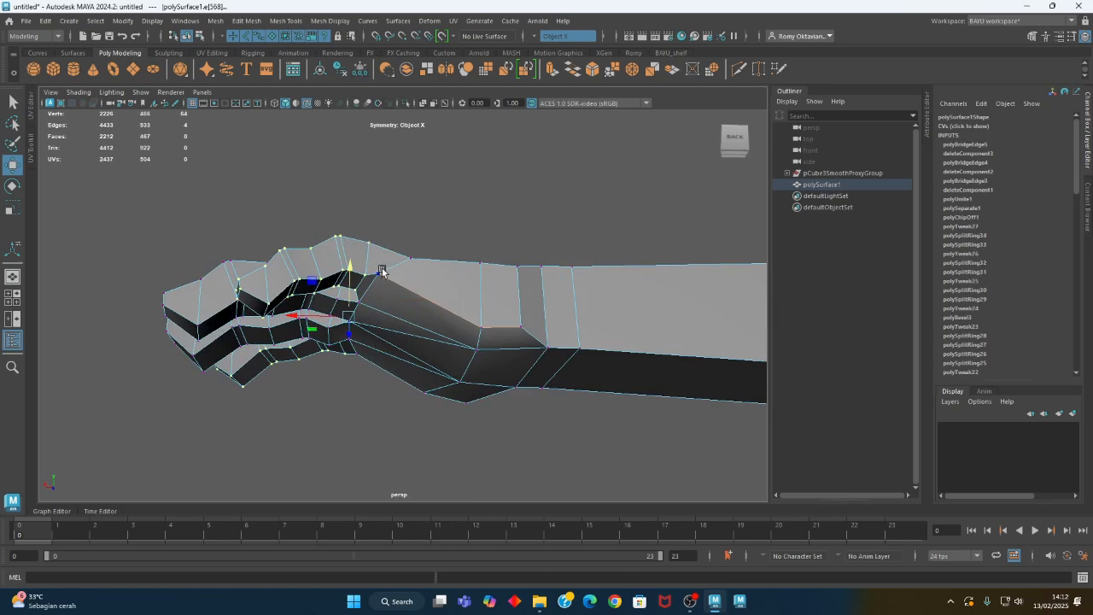
alt+drag(392, 297, 175, 314)
key(3)
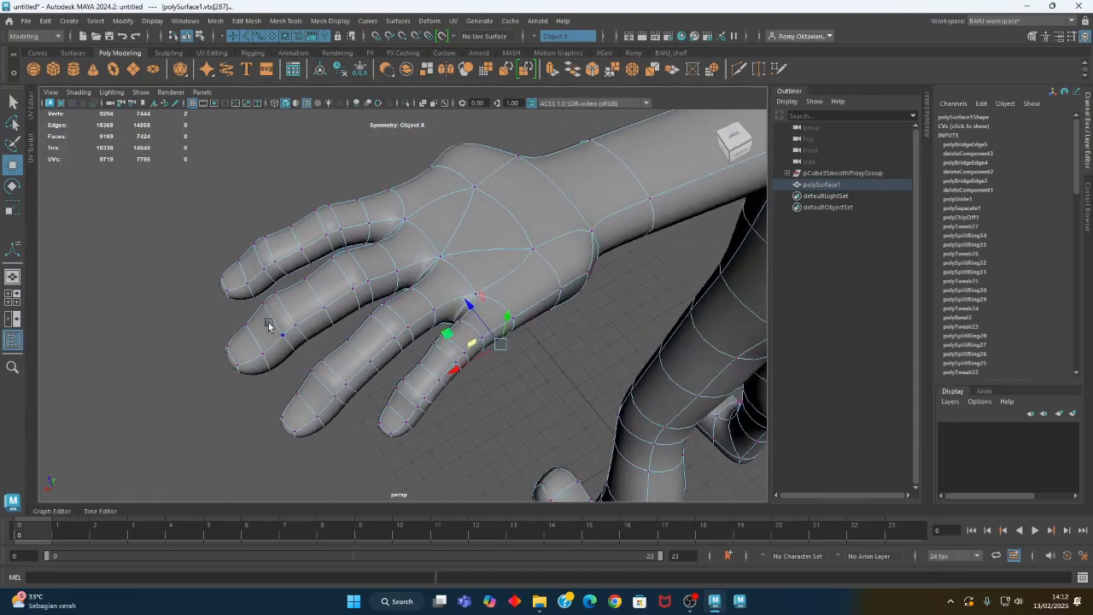
- Select the faces along the ring finger's little-finger side and move them slightly outward to widen the finger
ctrl+right_drag(184, 296, 198, 290)
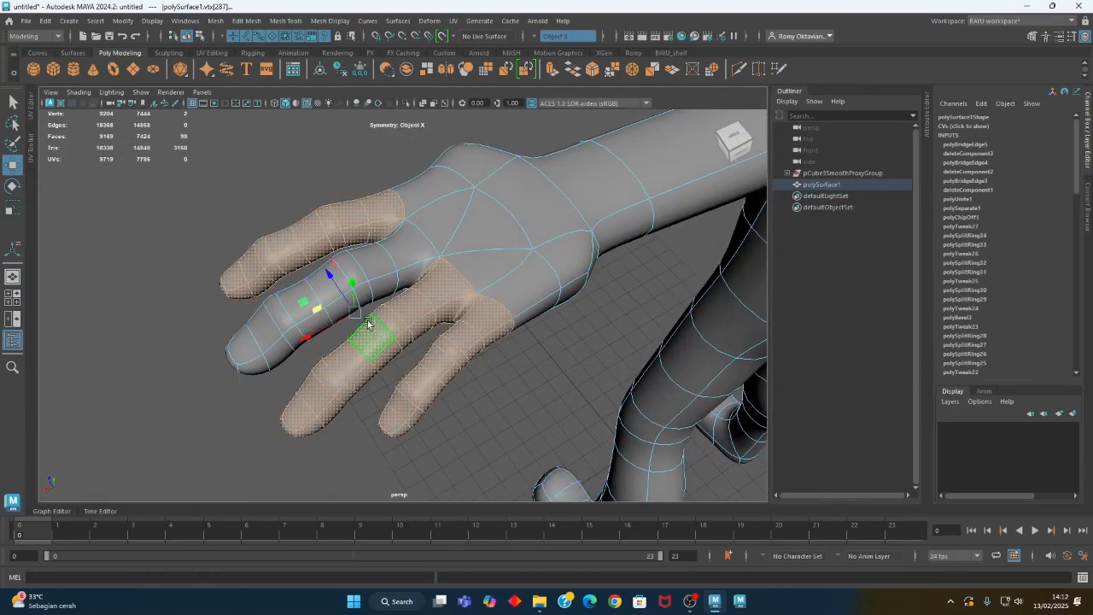
click(424, 330)
shift+right_drag(424, 329, 399, 349)
key(q)
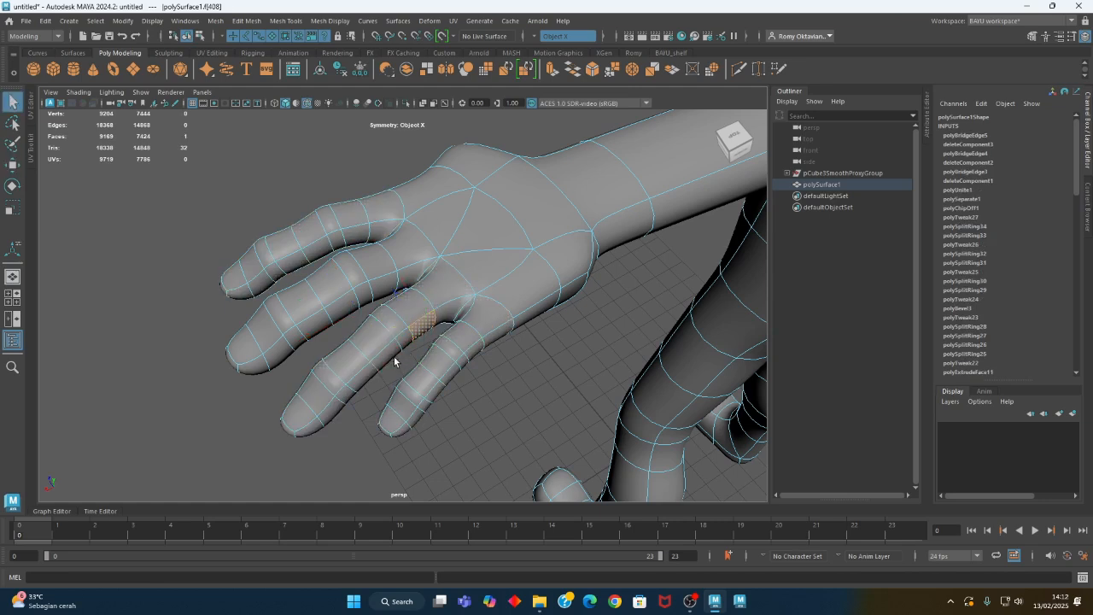
shift+click(320, 428)
alt+drag(321, 427, 419, 439)
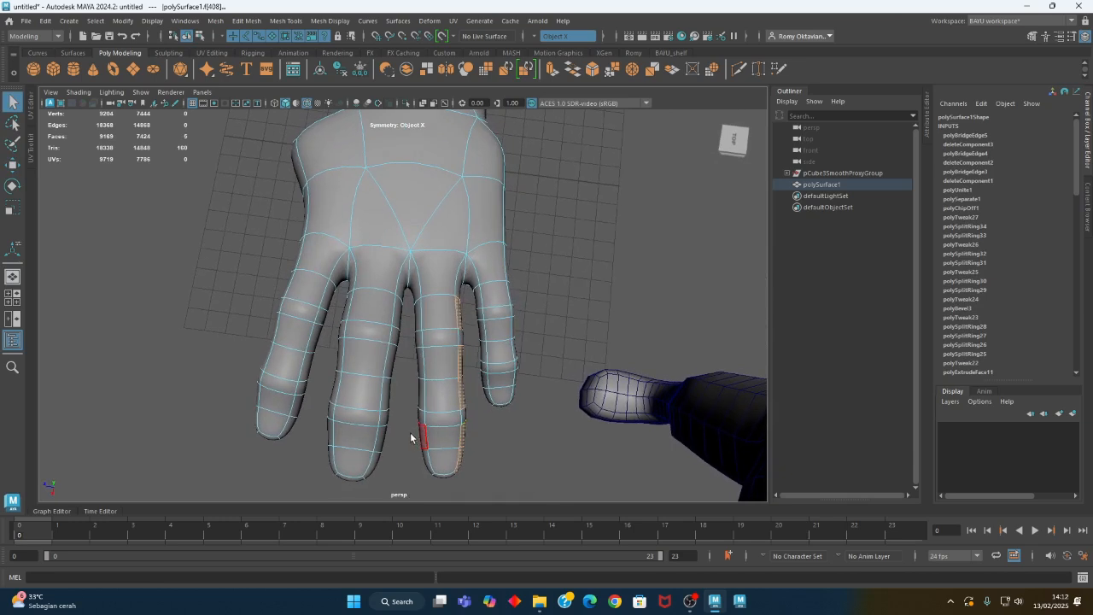
key(r)
middle_drag(418, 421, 421, 420)
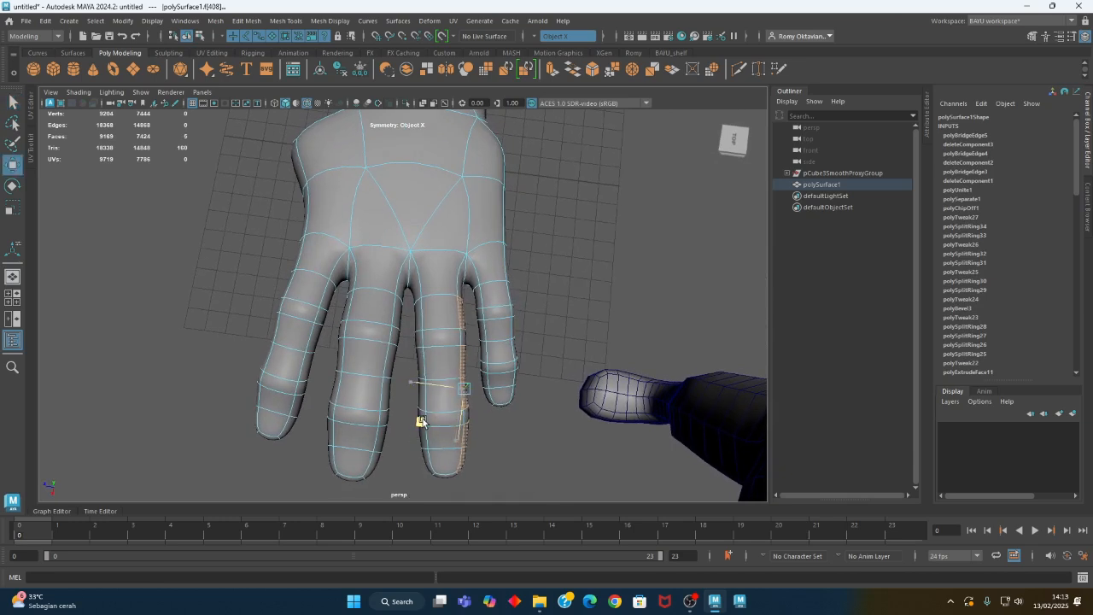
alt+drag(415, 422, 425, 387)
- Select the faces along the little finger's outer side and move them sideways to adjust the finger's width
click(462, 356)
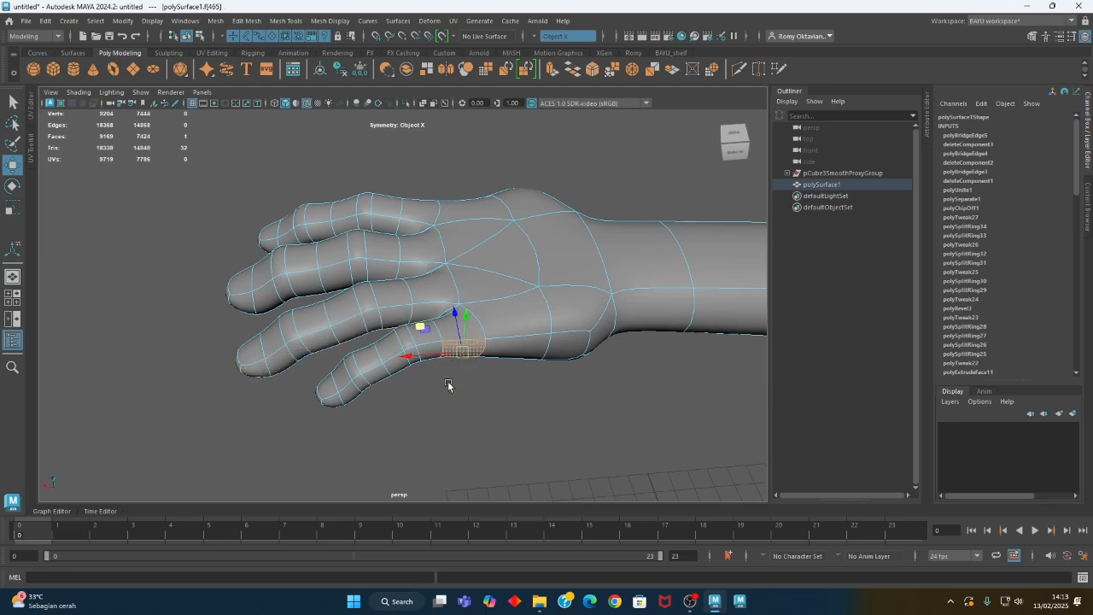
key(q)
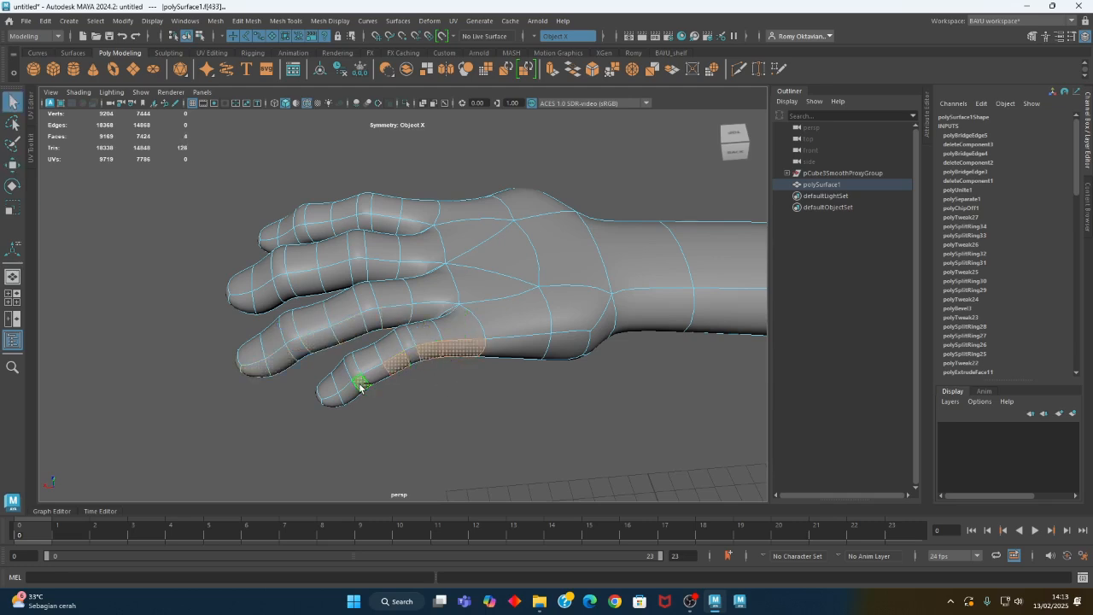
shift+click(333, 403)
alt+drag(334, 403, 435, 433)
key(w)
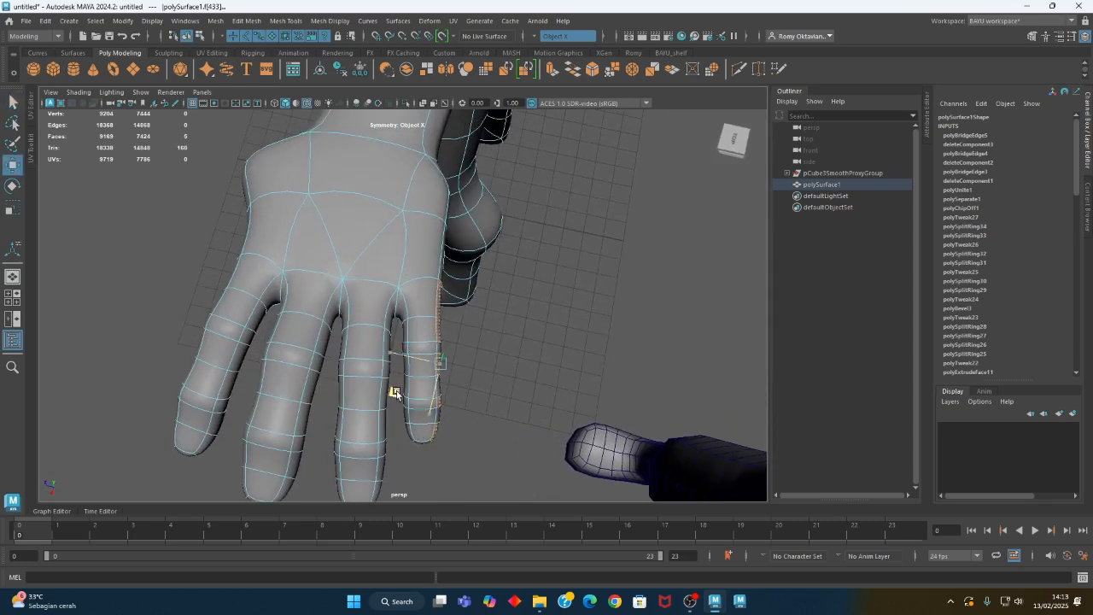
alt+drag(398, 390, 468, 389)
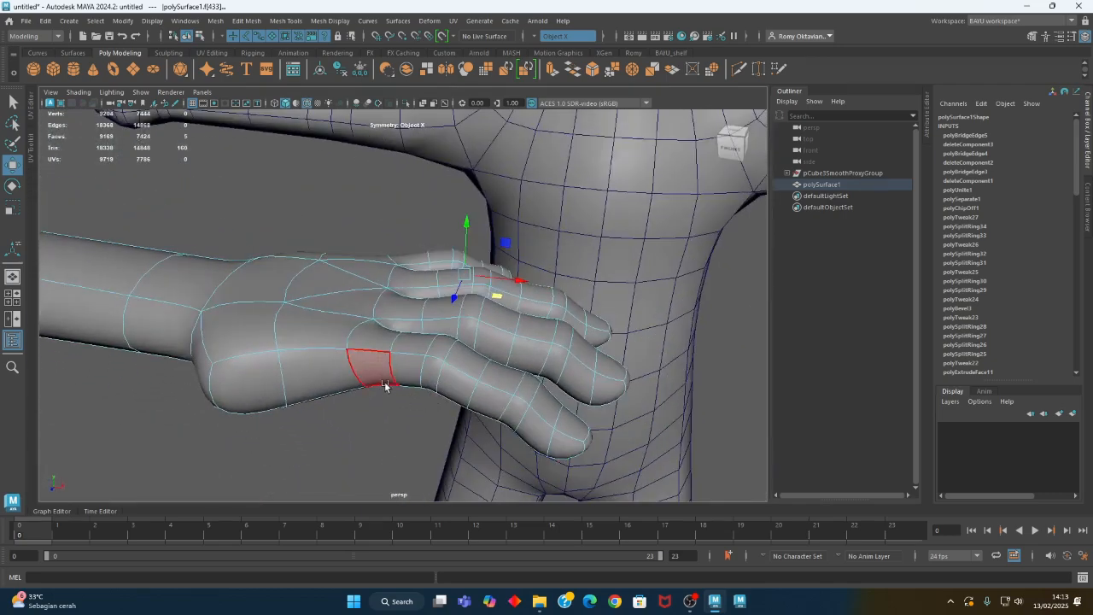
- Select the faces along the index finger's outer side and move them sideways to adjust the finger's width
click(381, 383)
shift+click(434, 372)
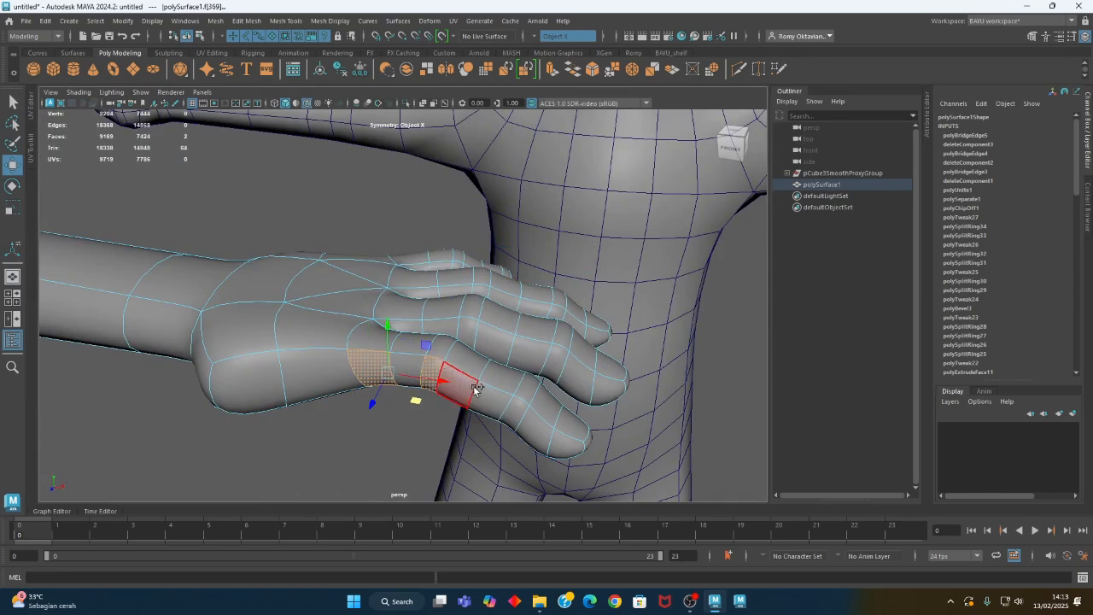
shift+click(504, 408)
shift+click(535, 427)
shift+click(561, 444)
alt+drag(561, 444, 475, 461)
middle_drag(502, 465, 504, 467)
- Return to the unsmoothed display and extrude the angled palm face where the thumb starts
alt+drag(504, 467, 359, 298)
right_drag(297, 162, 304, 185)
alt+drag(353, 276, 354, 326)
key(1)
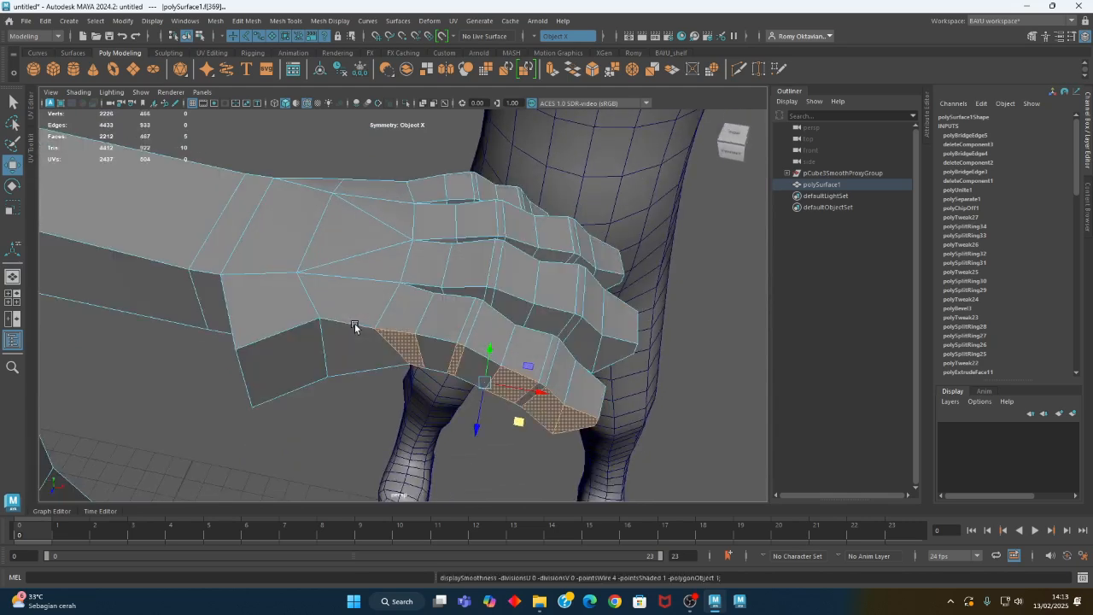
click(303, 363)
alt+drag(304, 363, 227, 251)
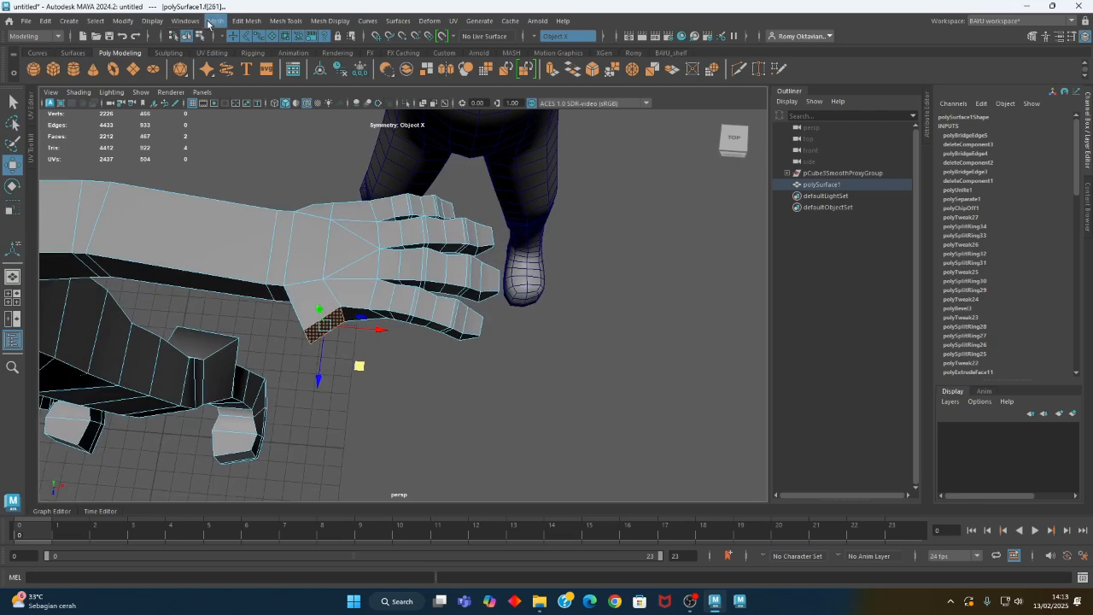
click(247, 20)
click(278, 135)
- Move the extruded face diagonally away from the palm, forward alongside the index finger, to form the thumb
alt+drag(281, 138, 398, 300)
alt+drag(475, 324, 405, 303)
key(w)
mouse_move(370, 337)
middle_down()
mouse_move(389, 305)
mouse_move(366, 337)
middle_up()
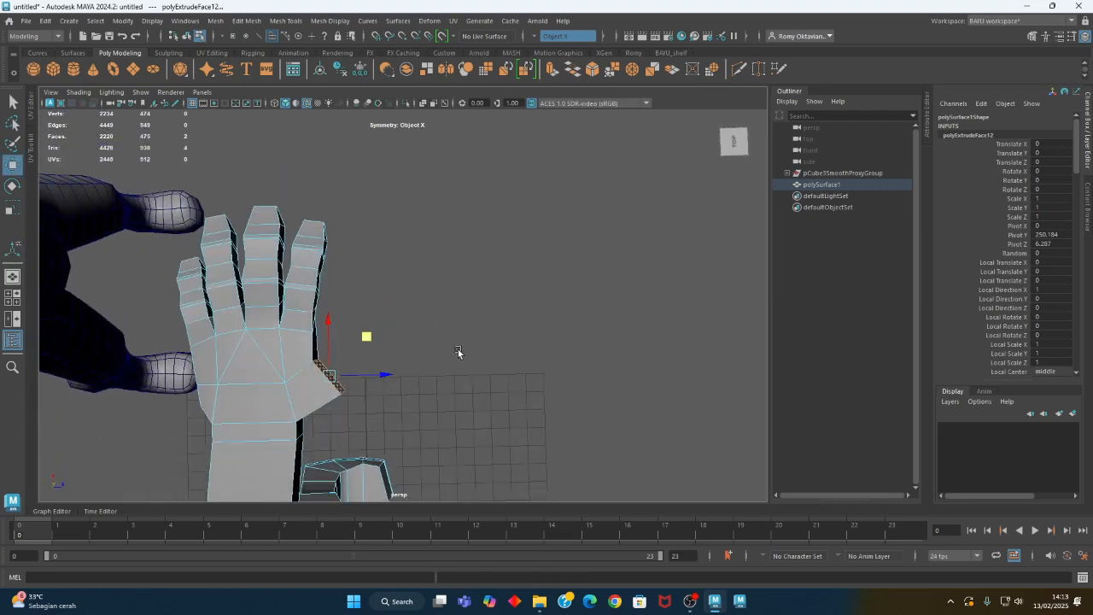
click(367, 375)
click(339, 385)
drag(366, 337, 410, 280)
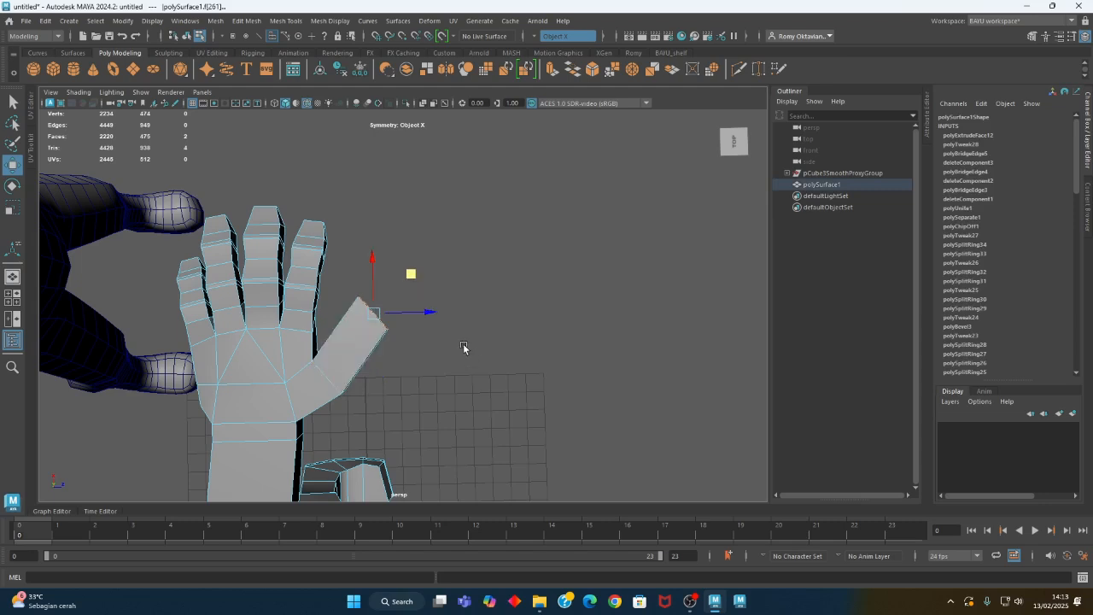
- Scale down the thumb's end face so the thumb tapers toward its tip
alt+drag(461, 345, 403, 331)
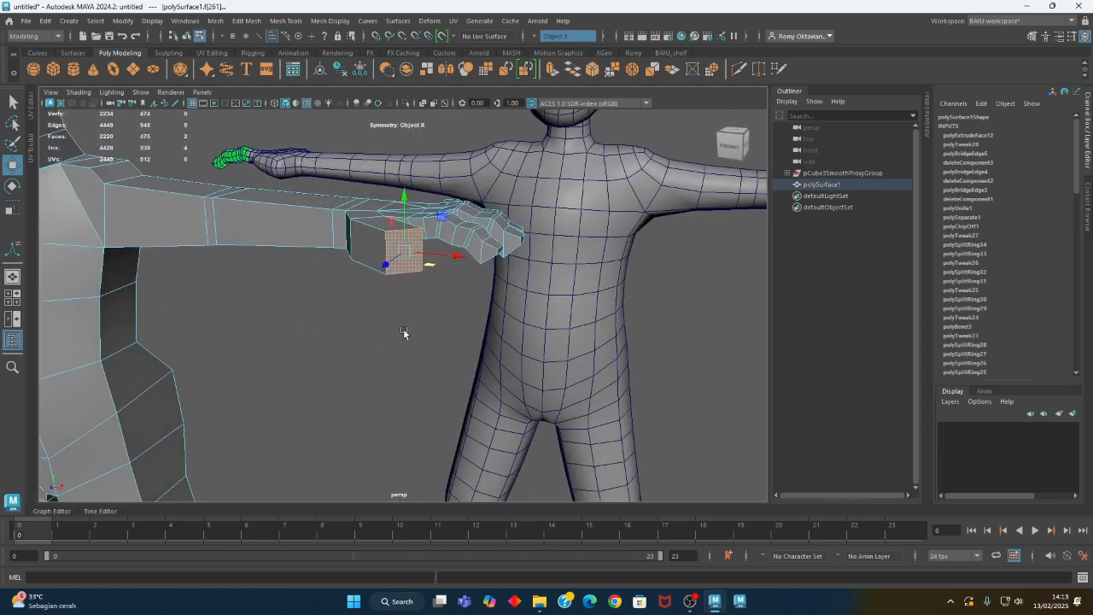
alt+middle_drag(403, 331, 377, 386)
alt+right_drag(378, 386, 444, 357)
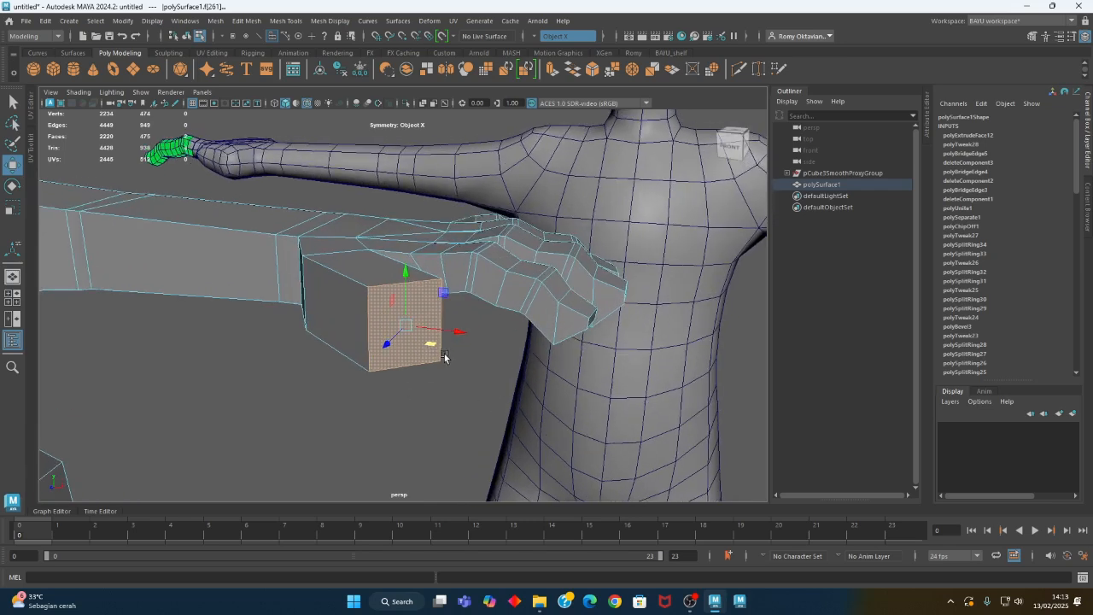
key(r)
alt+drag(431, 350, 461, 416)
drag(450, 289, 358, 296)
drag(371, 339, 418, 365)
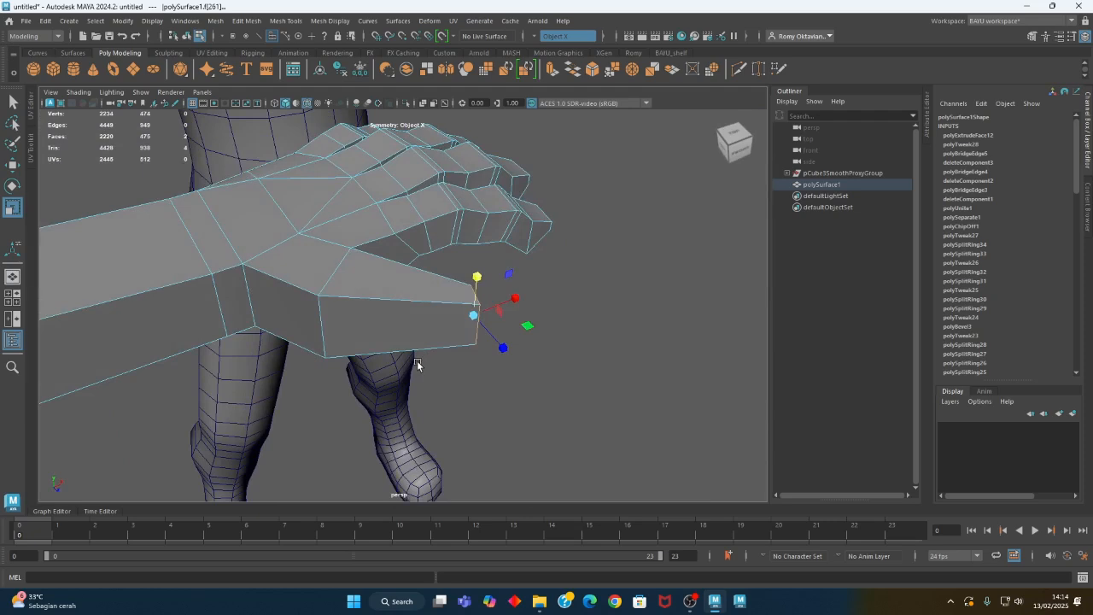
- Insert edge loops near the thumb's base and middle, and move the middle loop outward to bend the thumb
click(285, 20)
click(312, 109)
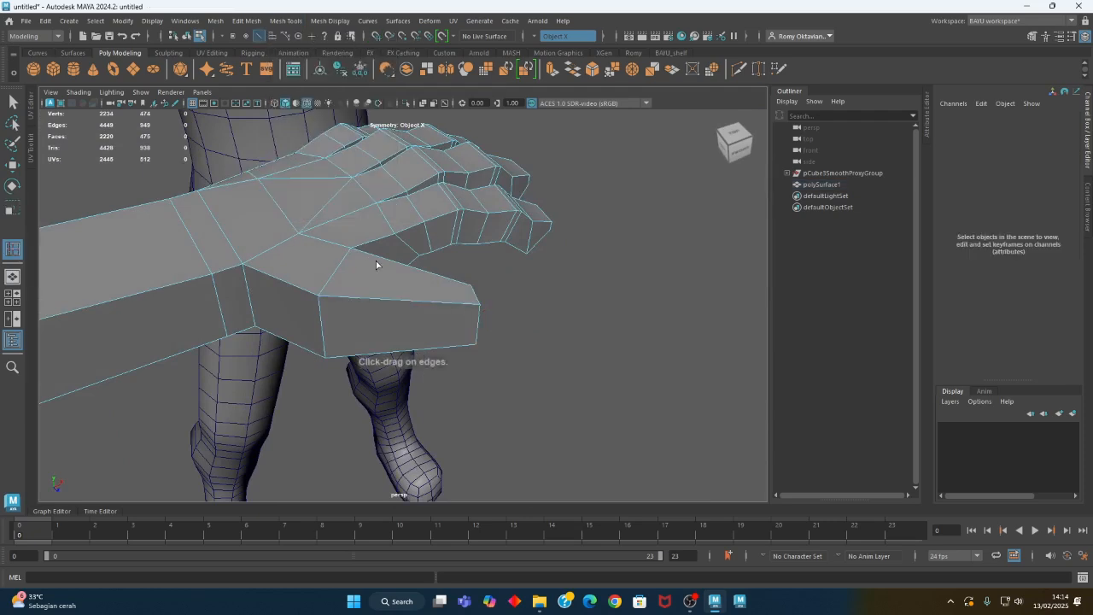
alt+drag(351, 296, 331, 311)
drag(400, 301, 426, 348)
key(w)
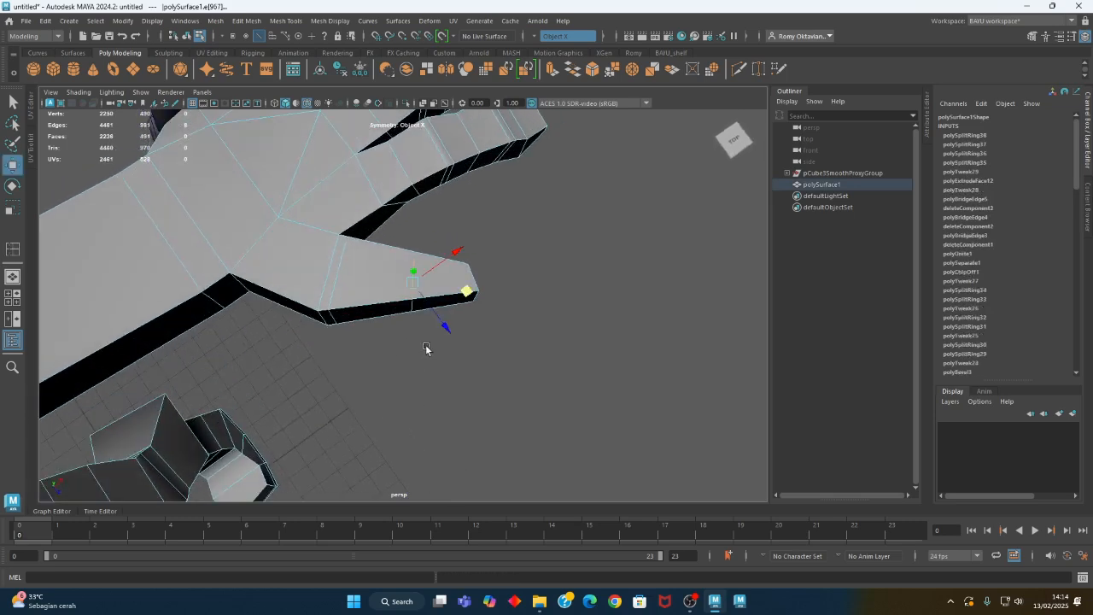
middle_drag(466, 297, 467, 308)
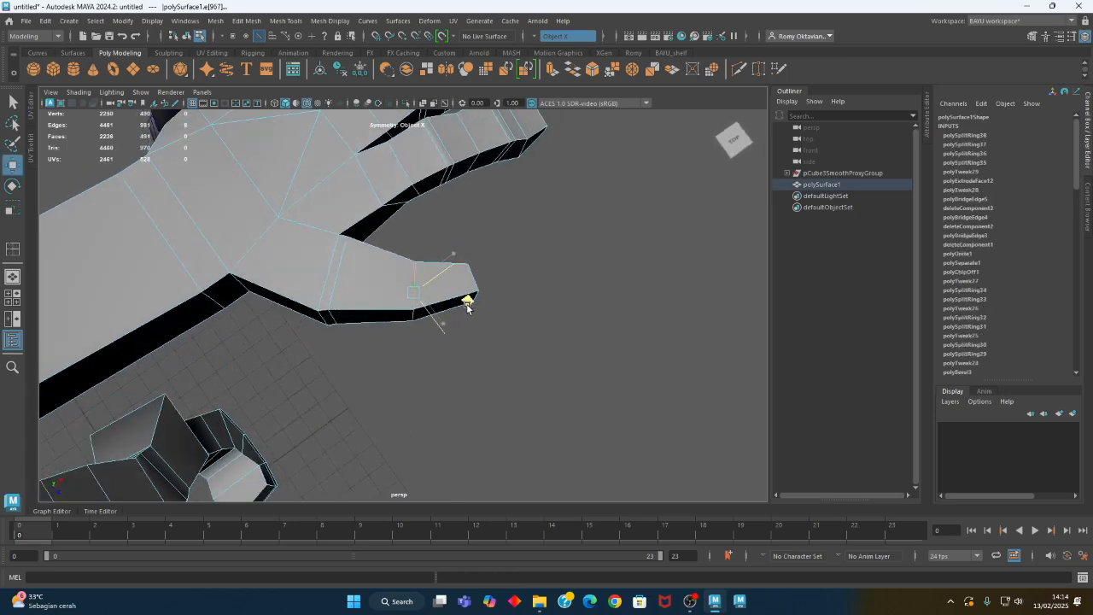
- Bevel the thumb's middle edge loop, and adjust the edge at the thumb's inner base beside the index finger
click(244, 22)
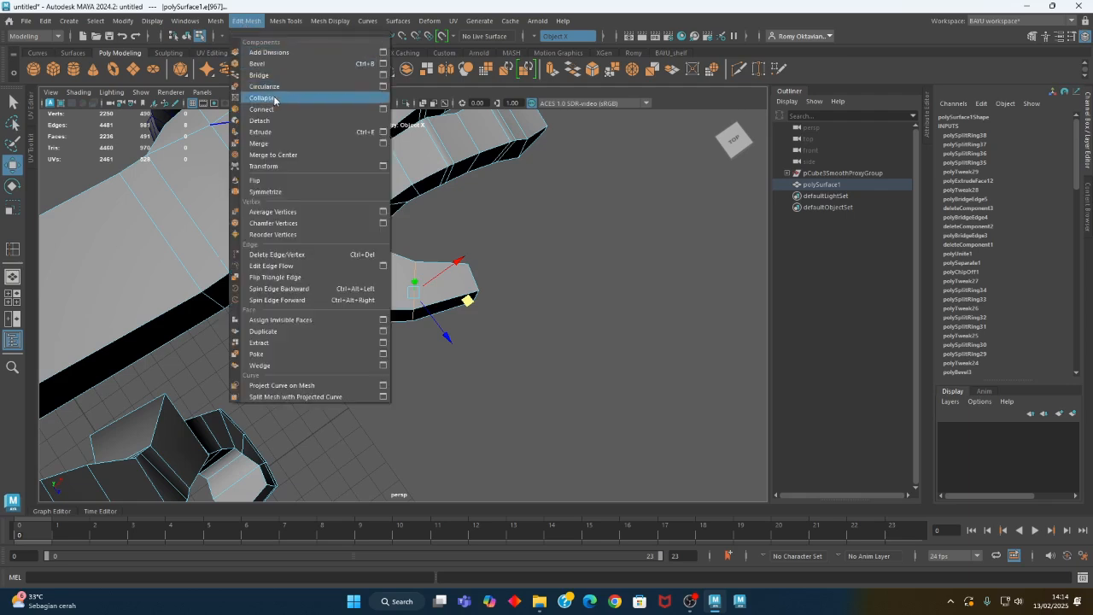
click(265, 62)
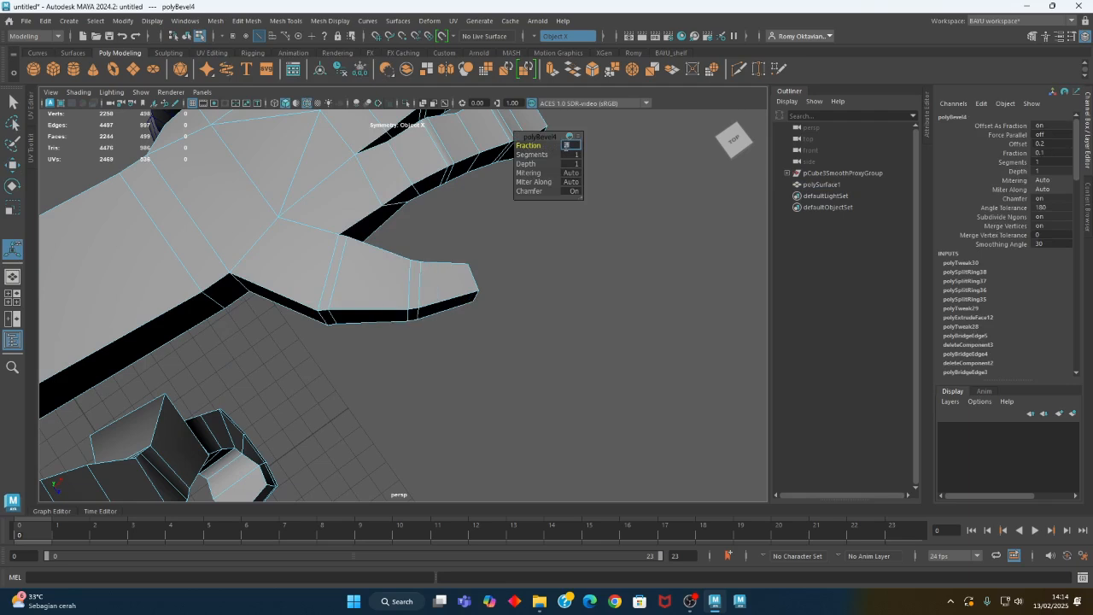
alt+drag(464, 256, 526, 332)
click(375, 302)
key(w)
click(504, 338)
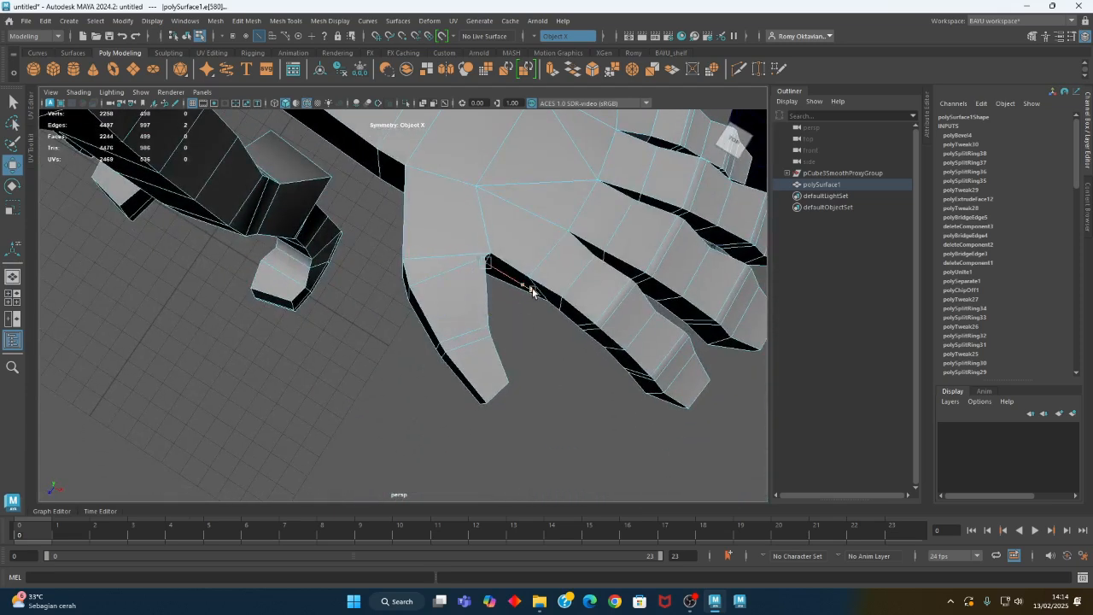
mouse_move(528, 289)
alt+mouse_down()
mouse_move(525, 299)
mouse_move(516, 292)
alt+mouse_up()
alt+drag(466, 355, 522, 332)
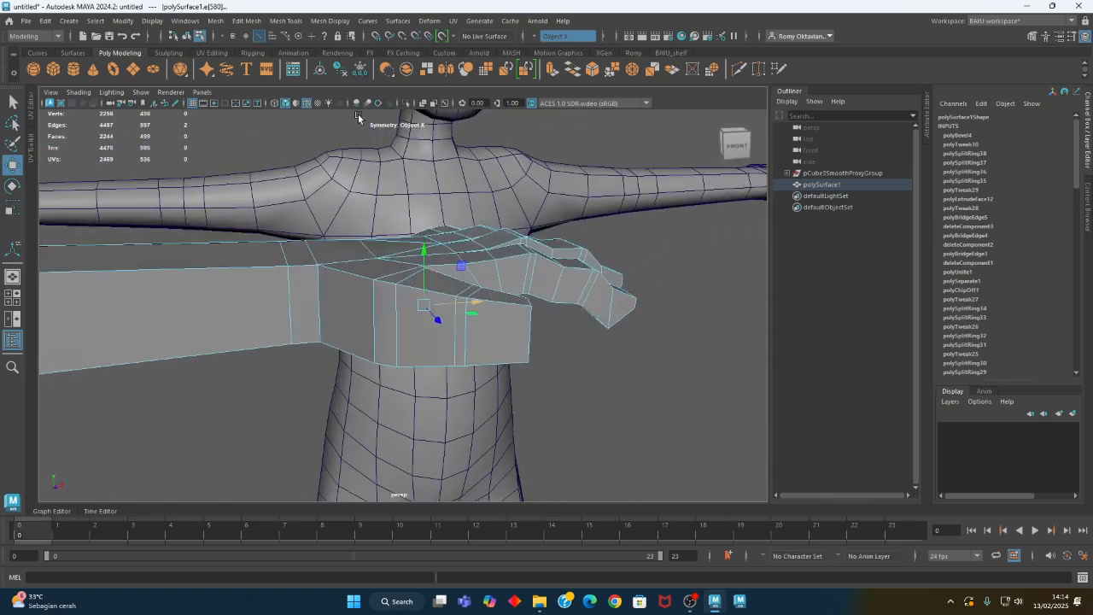
- Insert an edge loop between the thumb's base and its beveled joint, and scale and reposition that loop
click(285, 21)
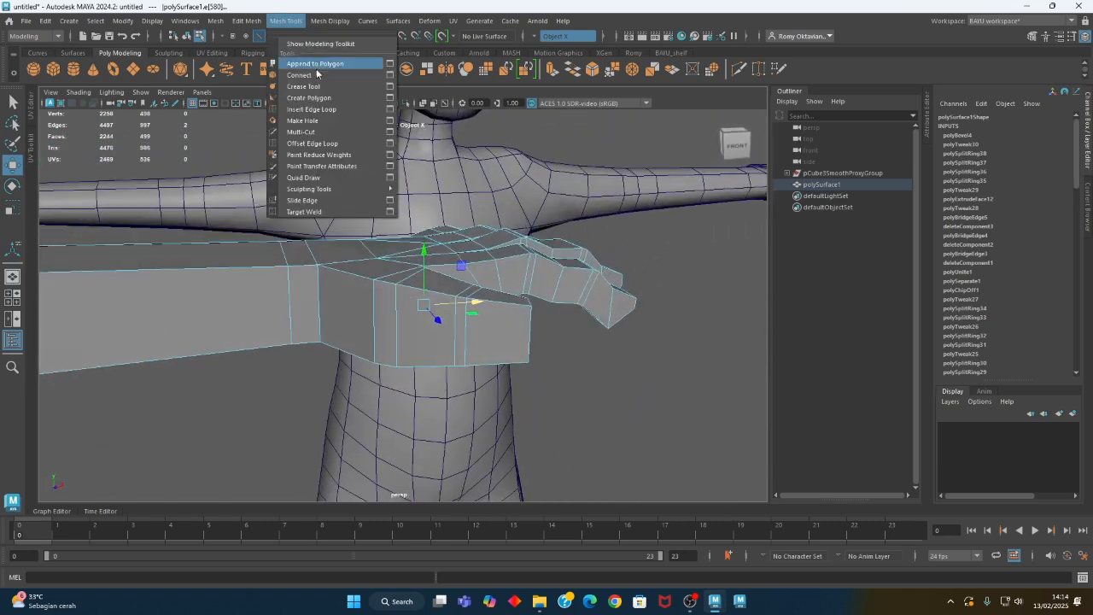
click(311, 109)
alt+drag(439, 298, 450, 289)
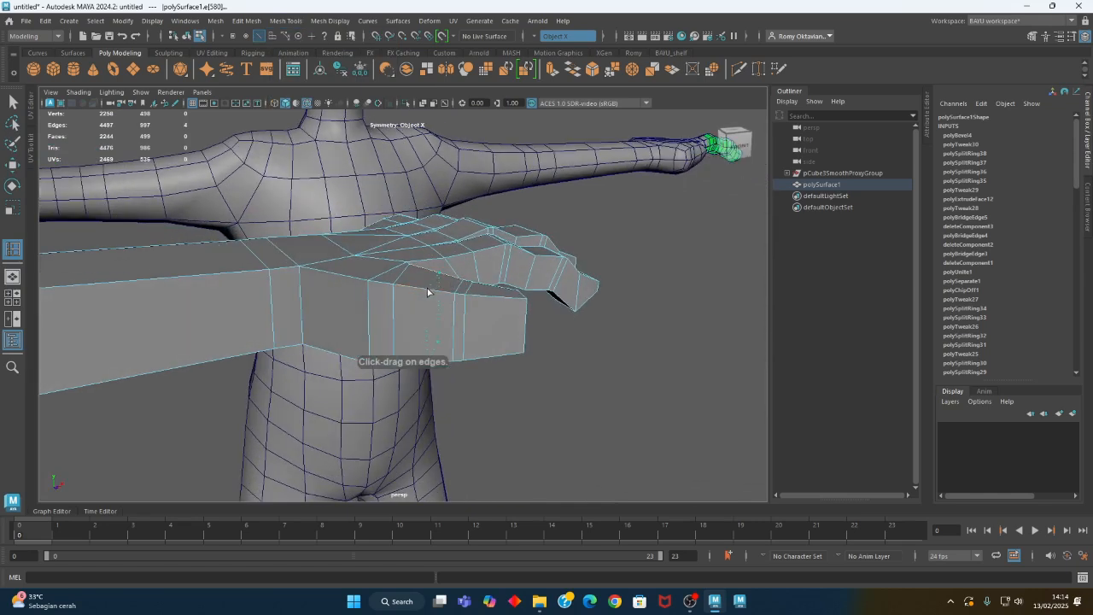
click(420, 294)
key(w)
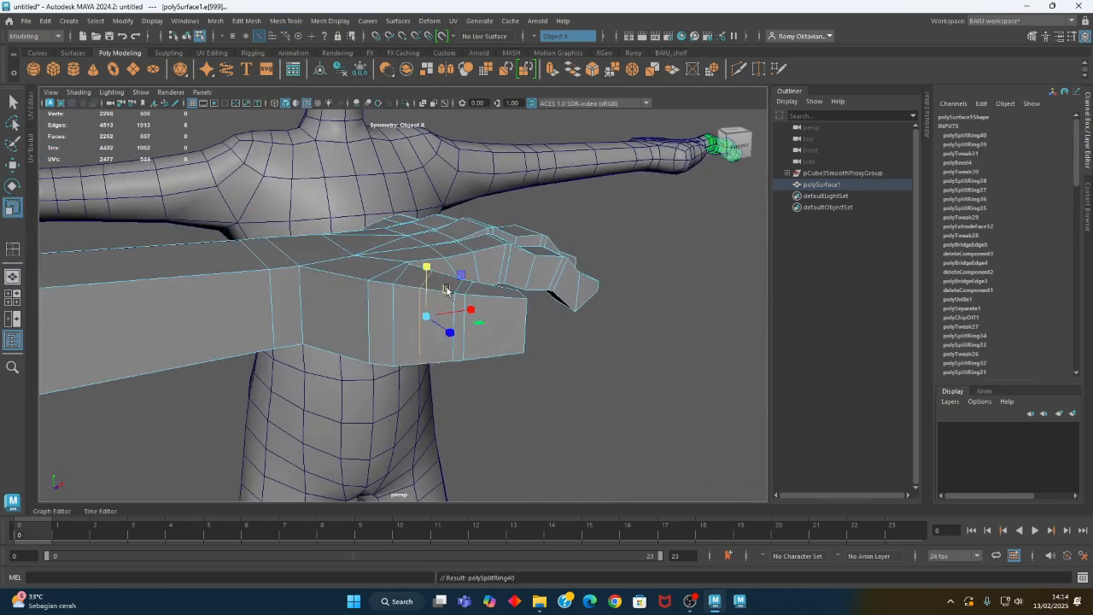
drag(426, 271, 350, 365)
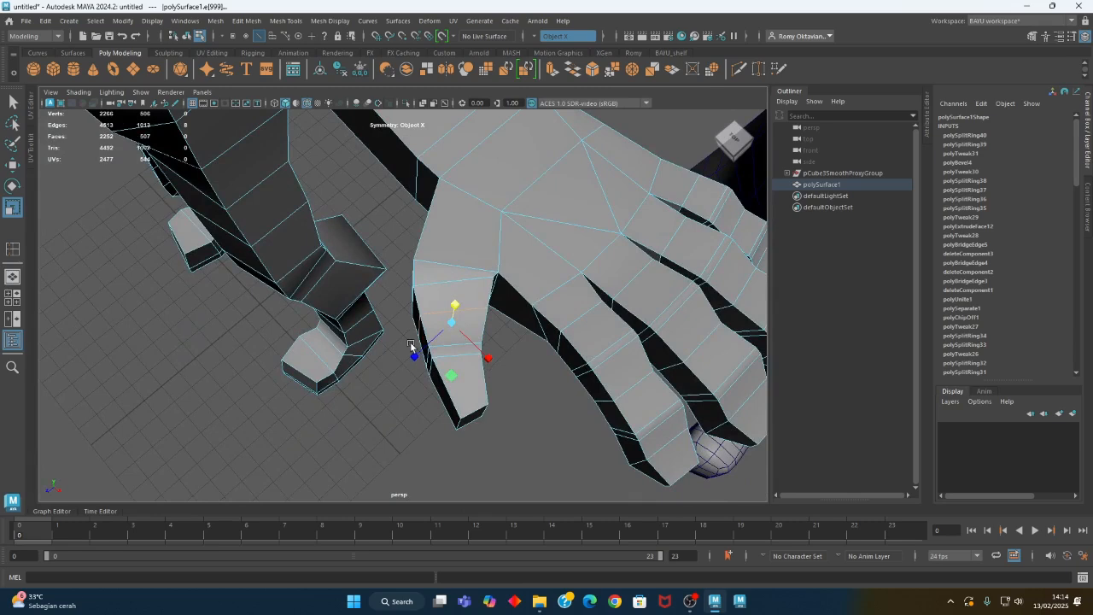
key(w)
alt+drag(454, 374, 526, 369)
- Insert an edge loop near the thumb's tip and move its side edges to shape the fingertip
key(y)
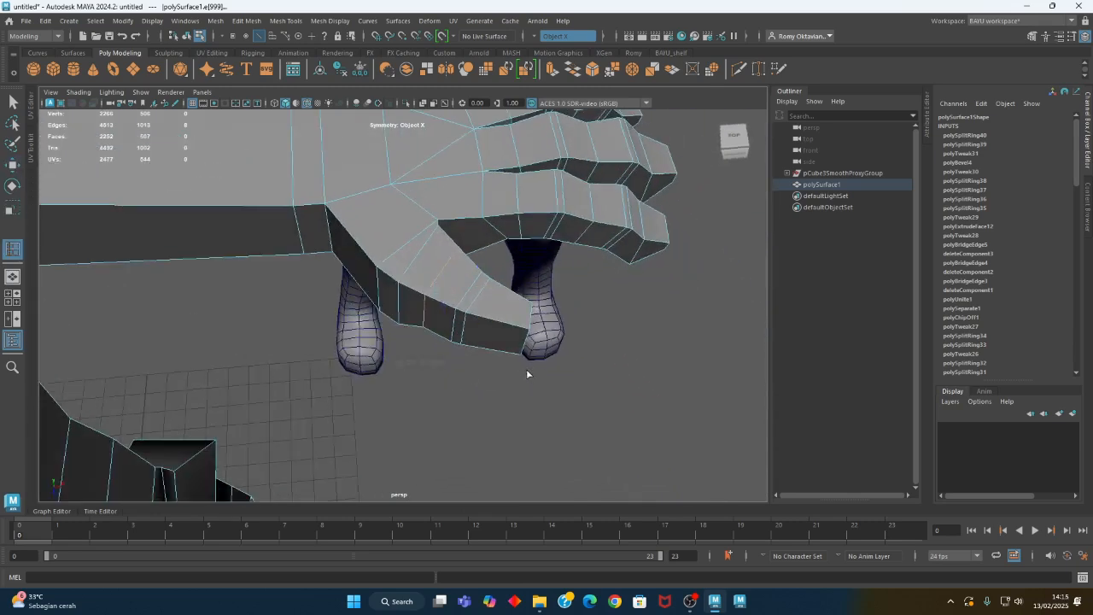
click(489, 327)
alt+drag(488, 327, 451, 426)
key(w)
click(426, 395)
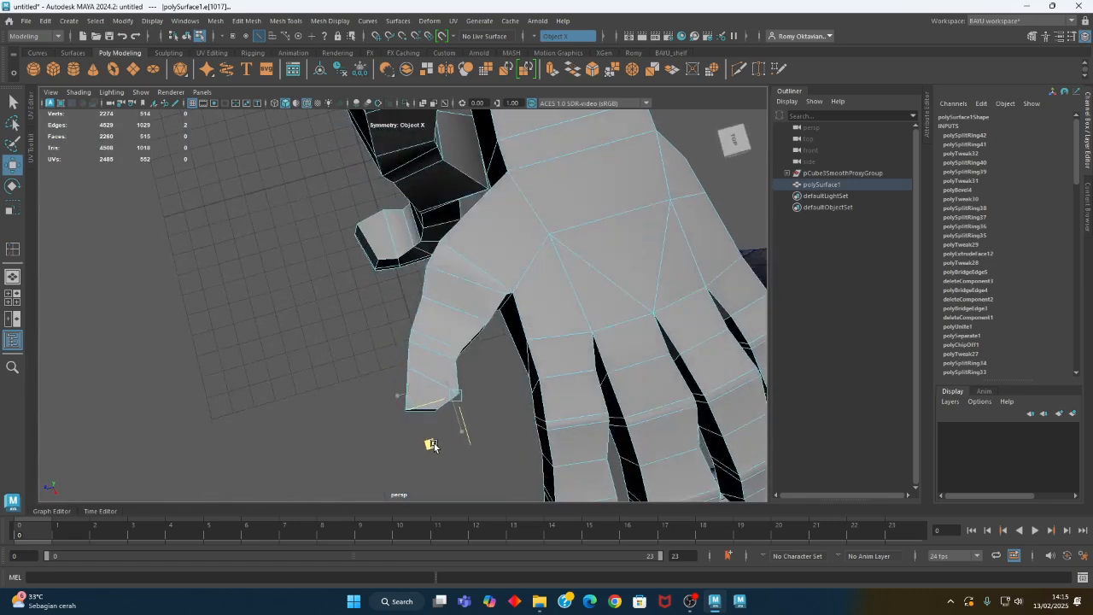
alt+drag(429, 441, 470, 335)
click(456, 352)
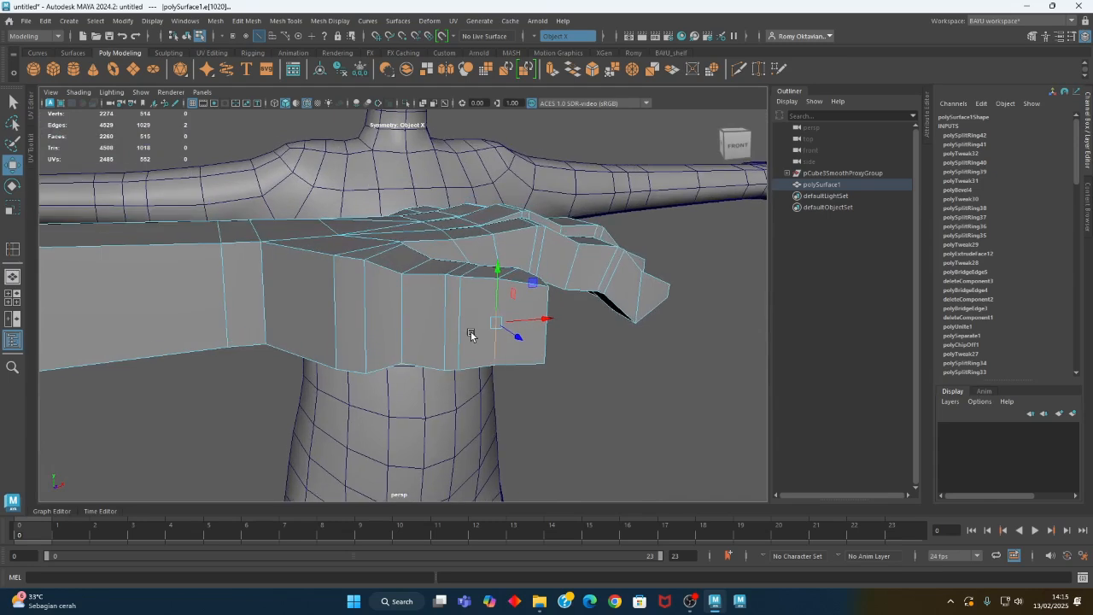
- Scale the upper and lower faces near the thumb's tip vertically, and preview the hand smoothed
right_drag(471, 262, 473, 297)
click(479, 275)
shift+click(462, 273)
alt+drag(477, 342, 475, 307)
shift+click(491, 378)
shift+click(474, 380)
alt+drag(475, 379, 455, 408)
key(r)
drag(484, 265, 516, 390)
alt+right_drag(516, 390, 332, 368)
key(3)
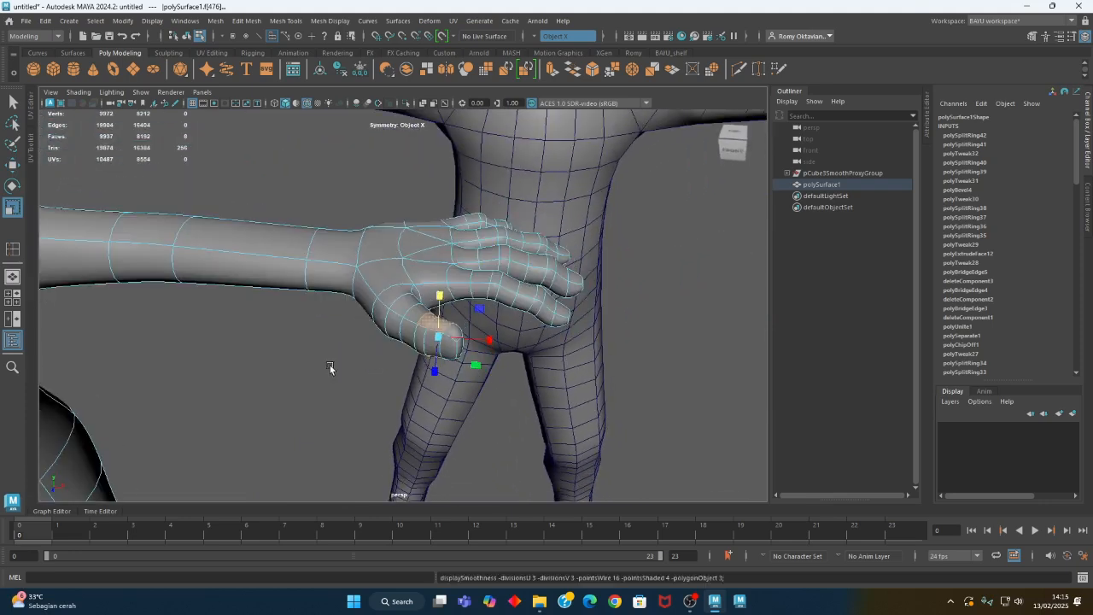
- Select the end face of the smoothed thumb and scale it vertically to refine the tip
right_click(304, 187)
right_drag(304, 187, 342, 170)
click(330, 173)
alt+drag(361, 300, 448, 357)
click(449, 354)
right_drag(449, 355, 449, 296)
click(448, 362)
alt+drag(448, 364, 520, 383)
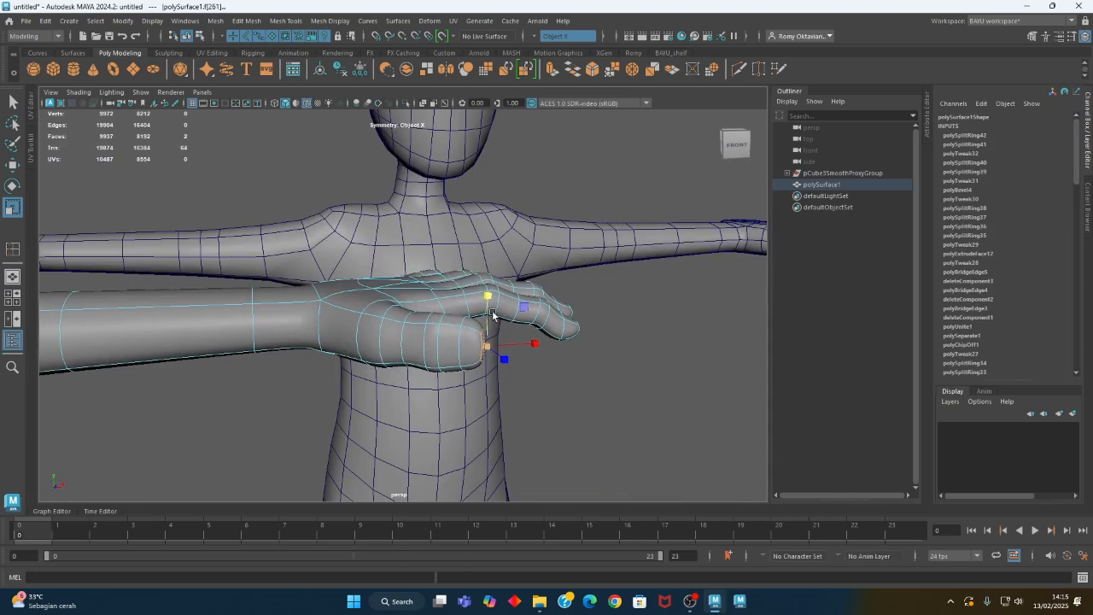
alt+drag(489, 305, 464, 369)
key(w)
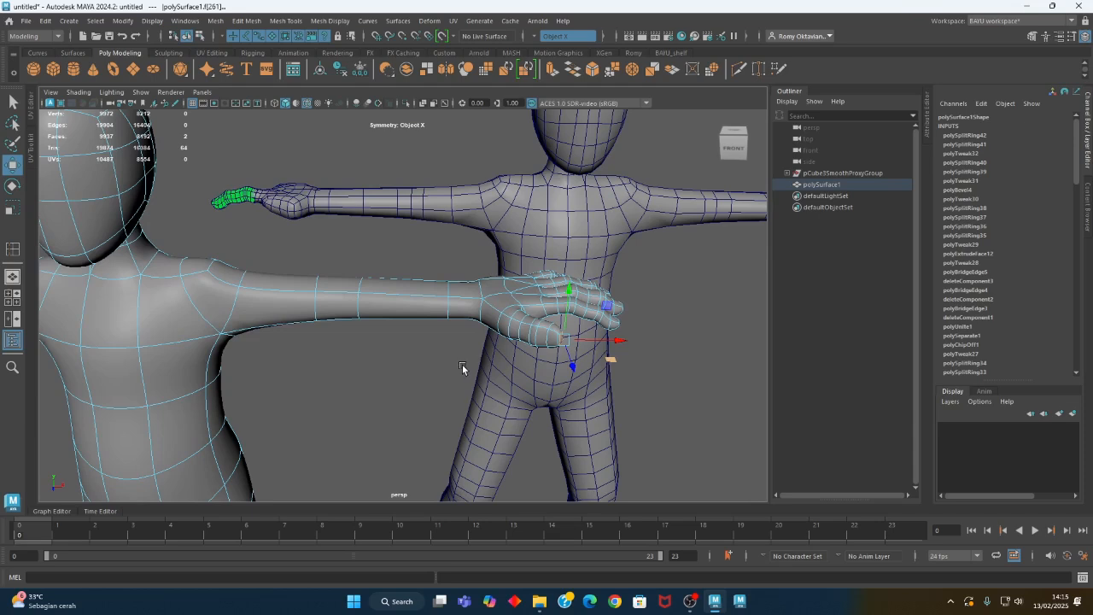
- Show the character unsmoothed and select the vertices of both hands and wrists
key(1)
alt+drag(437, 366, 459, 348)
alt+right_drag(458, 348, 505, 257)
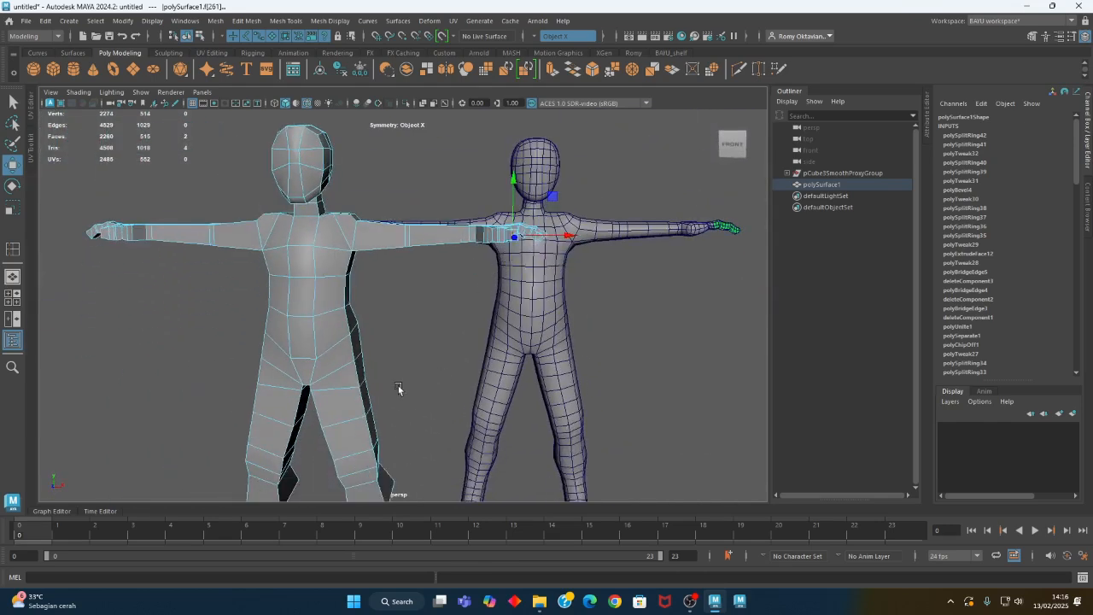
alt+drag(427, 329, 430, 349)
right_drag(450, 190, 401, 203)
drag(444, 185, 543, 232)
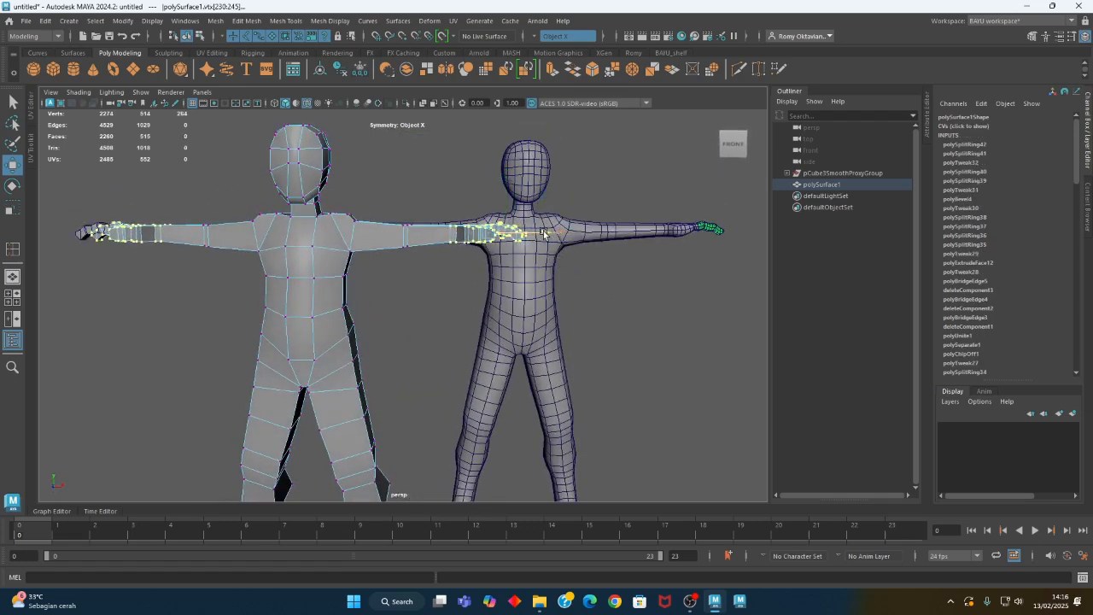
drag(446, 251, 462, 272)
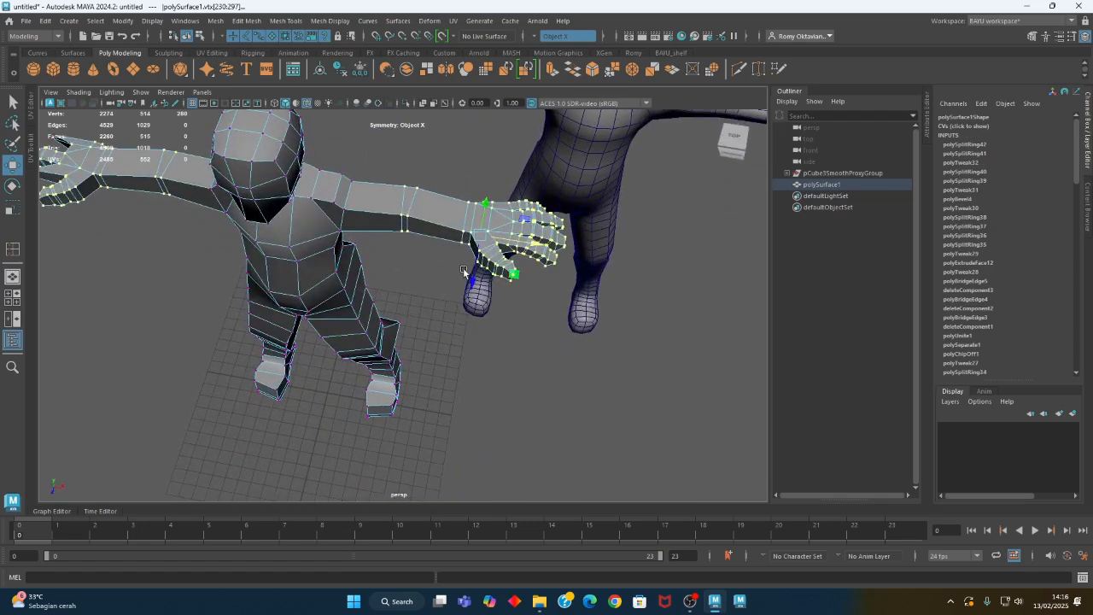
- Insert four edge loops along each arm, distributed around the elbow and through the upper arm
click(285, 21)
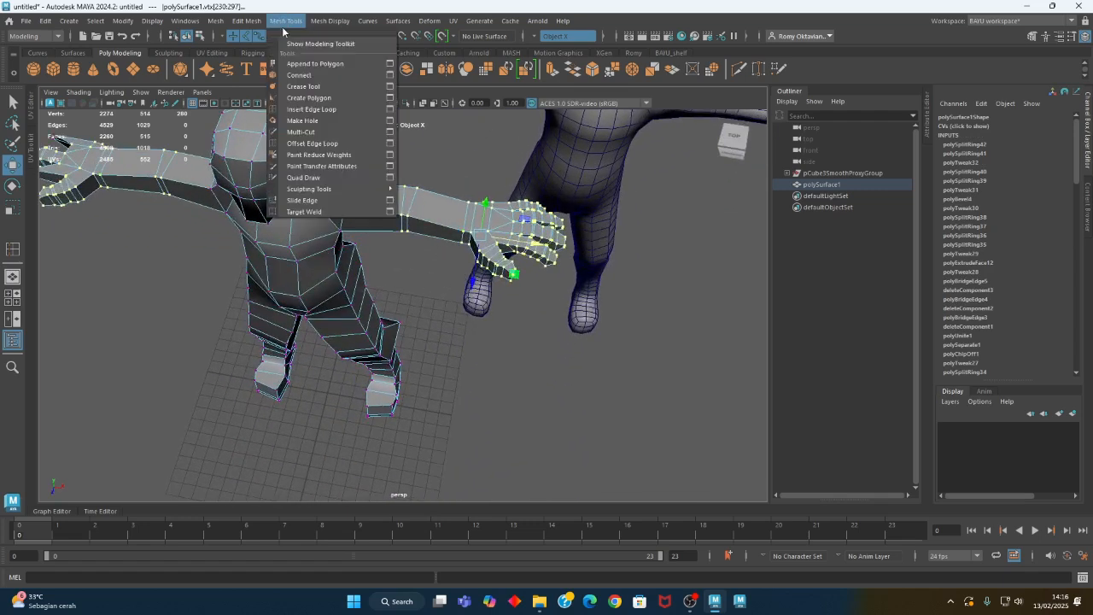
click(338, 109)
alt+drag(337, 110, 407, 227)
click(415, 236)
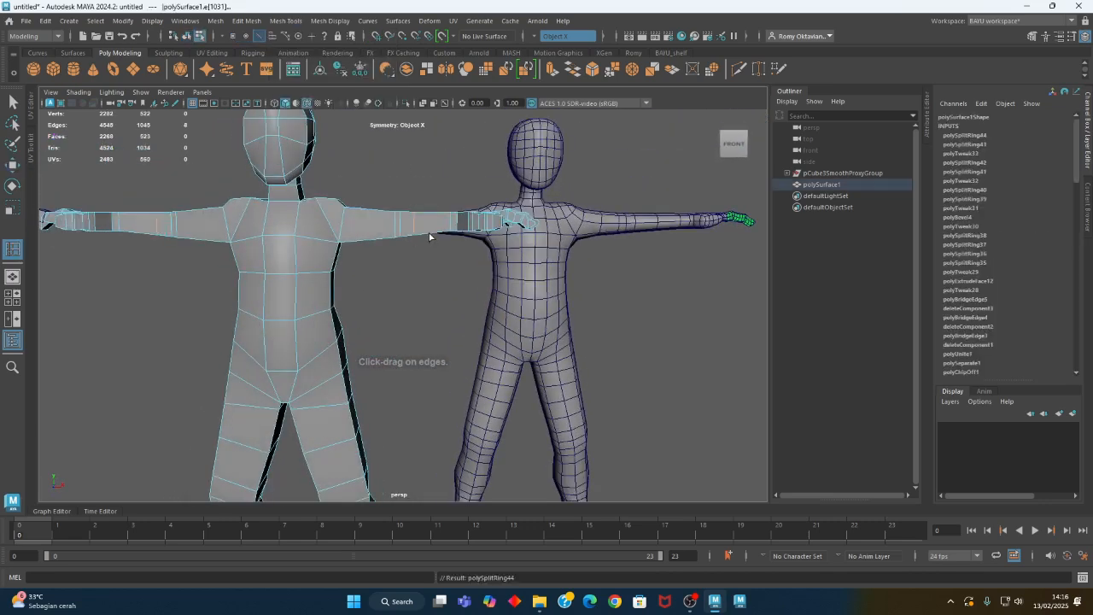
click(416, 237)
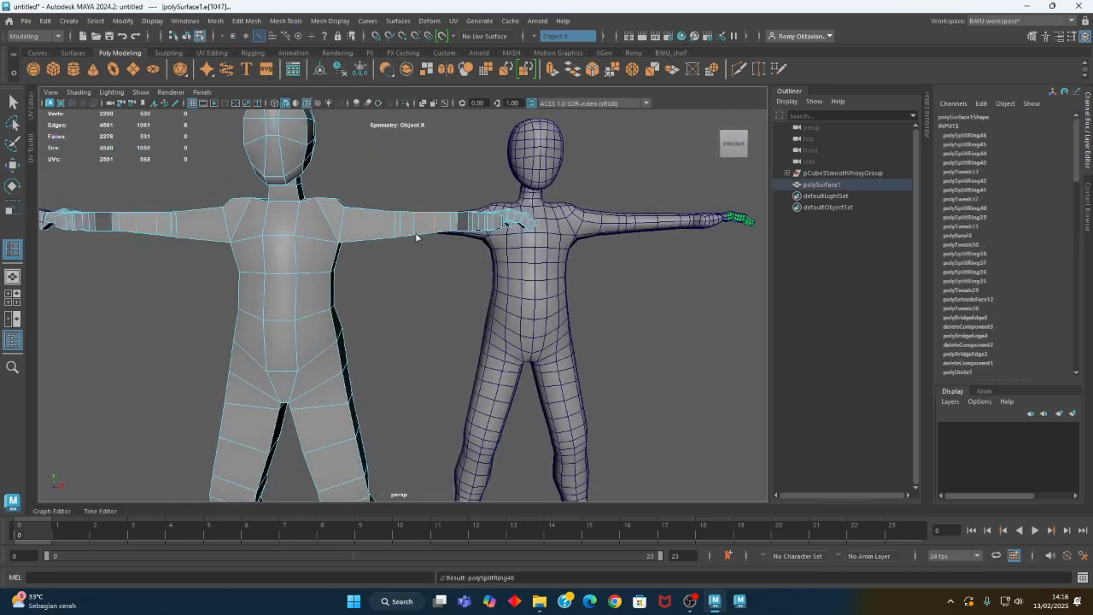
click(344, 247)
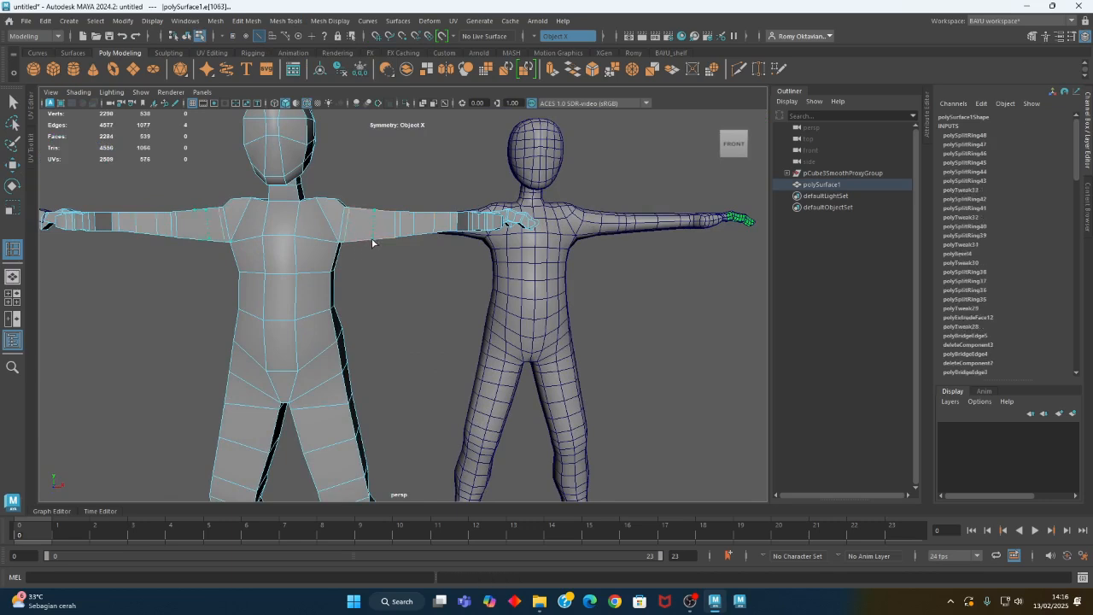
click(372, 243)
- Select the underside faces at the elbows and move them down to round the arms' lower contour
scroll(388, 281, up, 5)
alt+drag(365, 237, 449, 269)
key(w)
click(322, 179)
click(383, 177)
click(386, 176)
right_drag(438, 282, 434, 301)
click(419, 291)
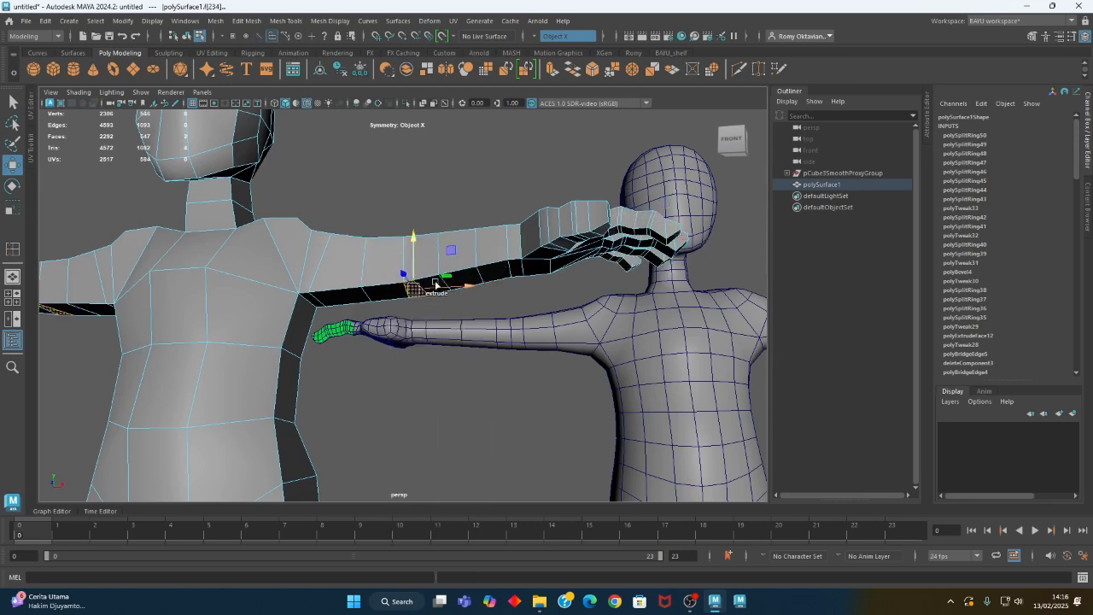
click(430, 363)
click(433, 295)
shift+click(413, 295)
alt+drag(413, 297, 420, 247)
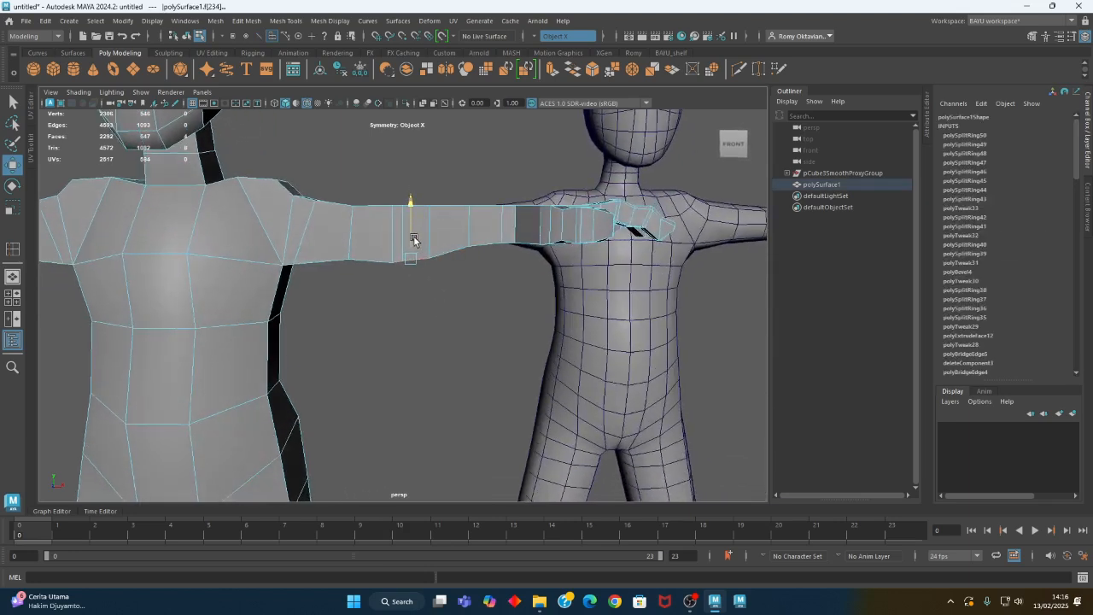
- Select the vertices of both hands and scale the hands down in proportion to the arms
alt+drag(451, 224, 477, 259)
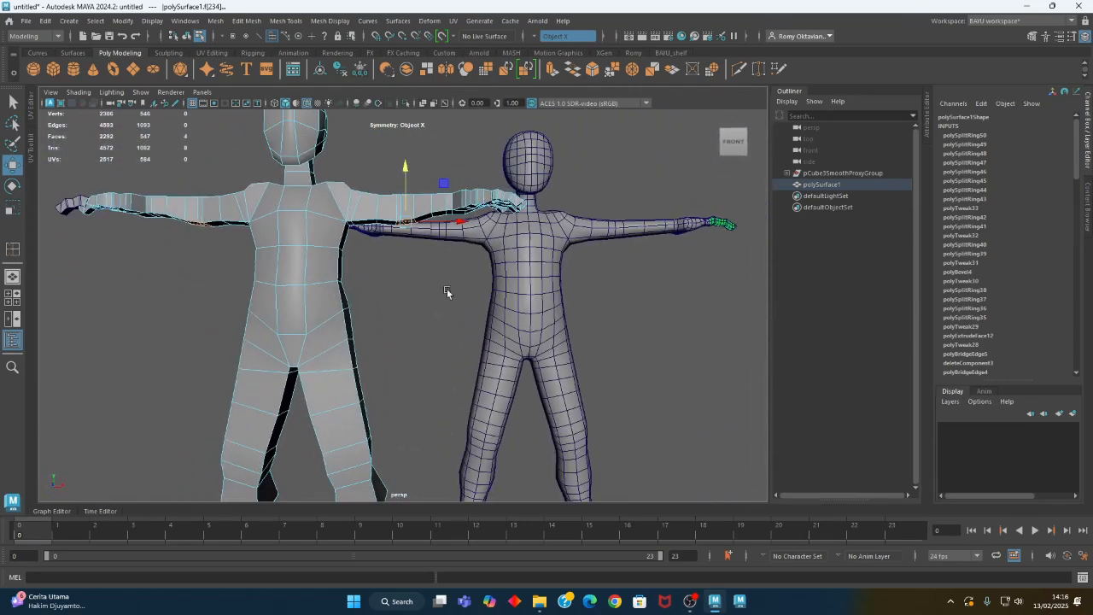
alt+drag(391, 382, 478, 321)
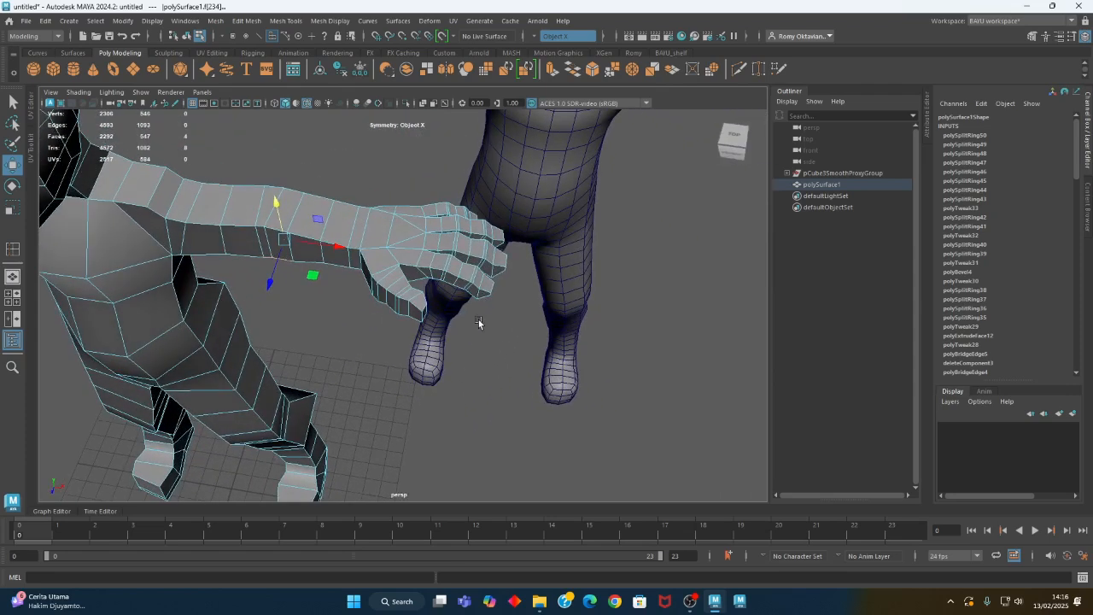
right_drag(383, 165, 361, 173)
alt+drag(478, 248, 516, 252)
drag(608, 164, 464, 298)
key(r)
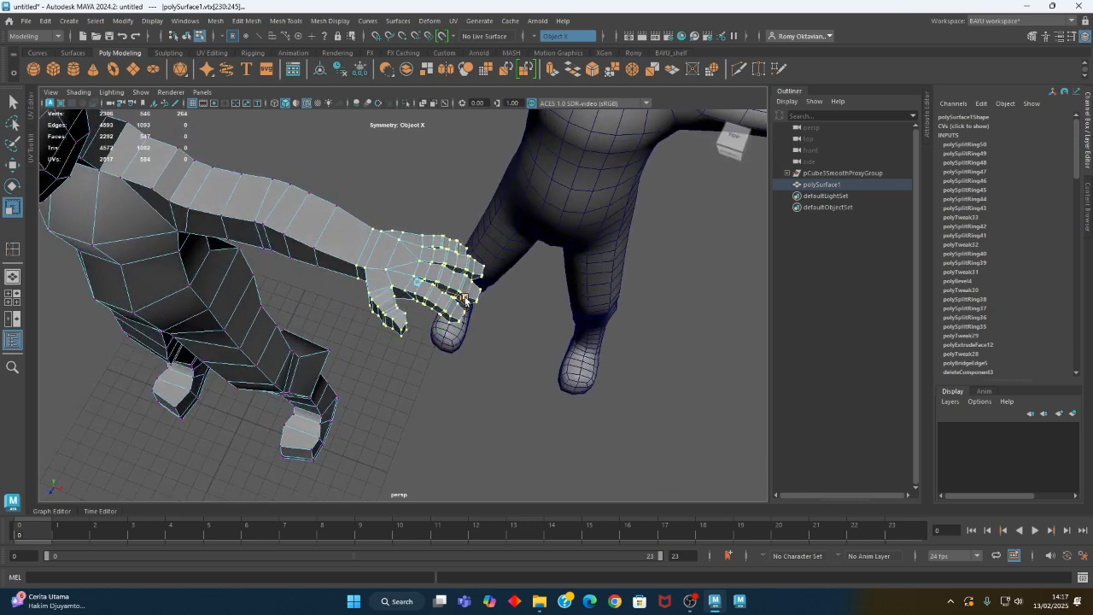
alt+drag(394, 326, 439, 324)
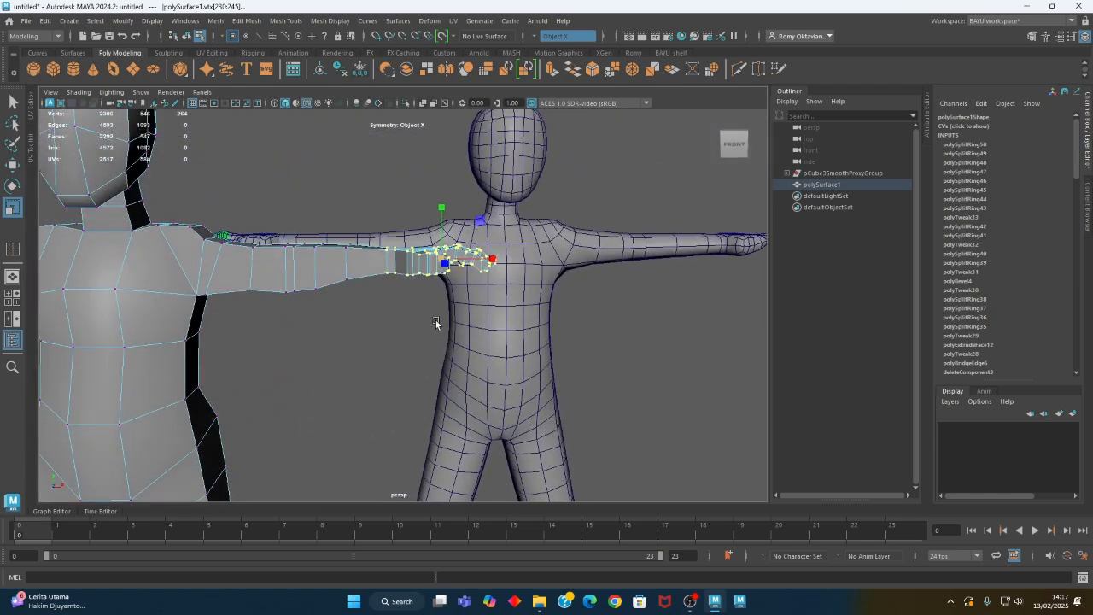
- Move vertices along the back of the arms to refine the elbow and forearm outline as seen from above
key(w)
drag(475, 223, 385, 338)
click(389, 308)
middle_drag(423, 343, 474, 331)
drag(437, 306, 437, 306)
middle_drag(472, 331, 476, 335)
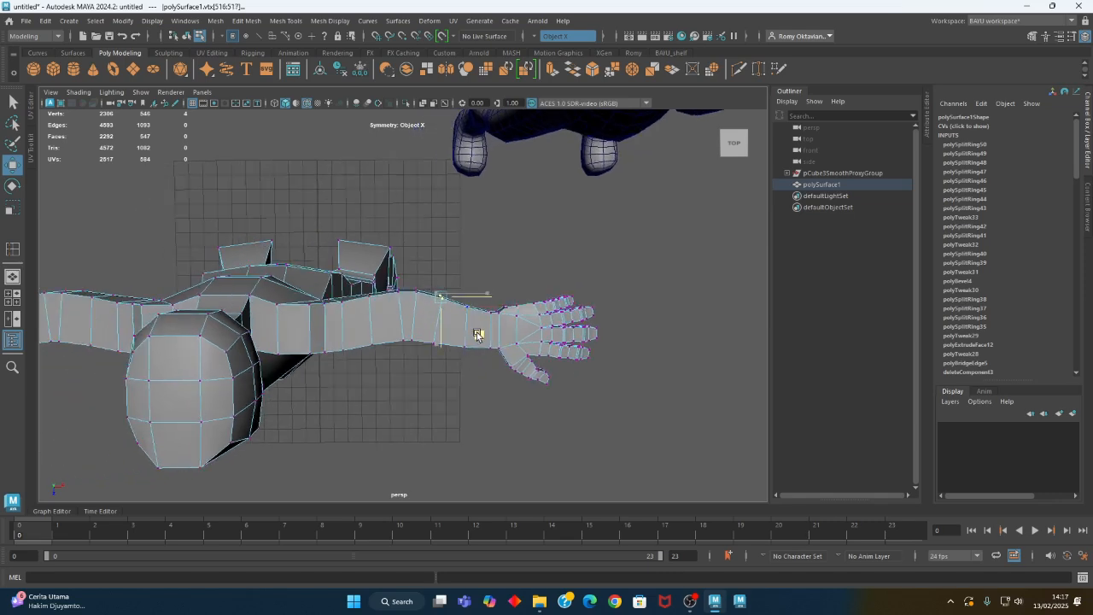
- Preview the character smoothed in object mode with nothing selected to check the arm shapes
alt+drag(441, 361, 382, 334)
key(3)
right_drag(381, 333, 444, 246)
click(447, 339)
alt+drag(447, 339, 474, 337)
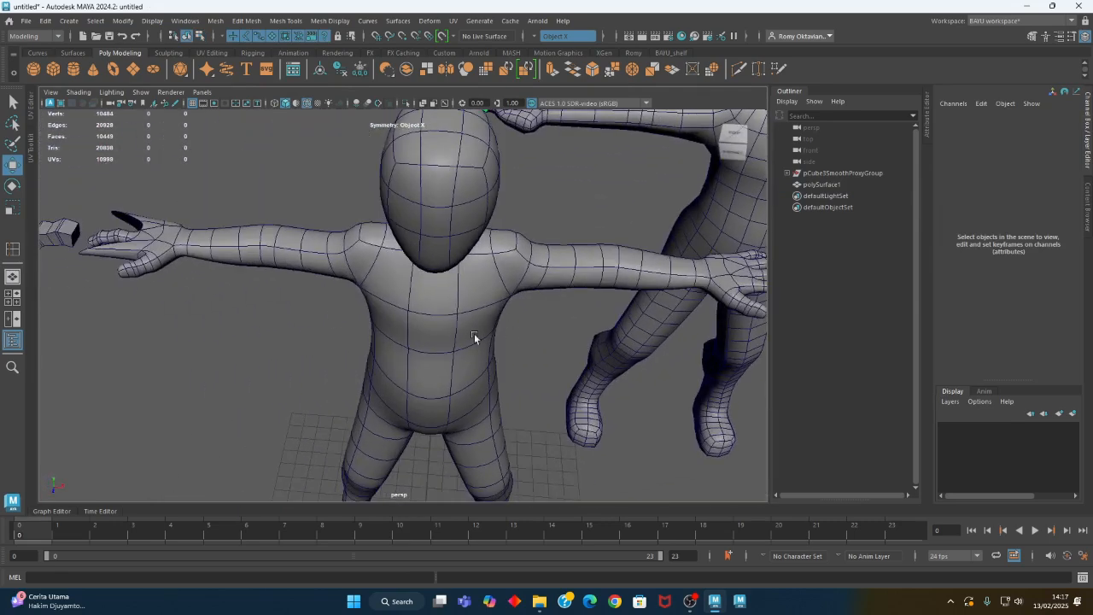
- Turn symmetry off and delete all faces of the character's right arm and hand up to the shoulder
right_drag(277, 196, 279, 208)
click(325, 260)
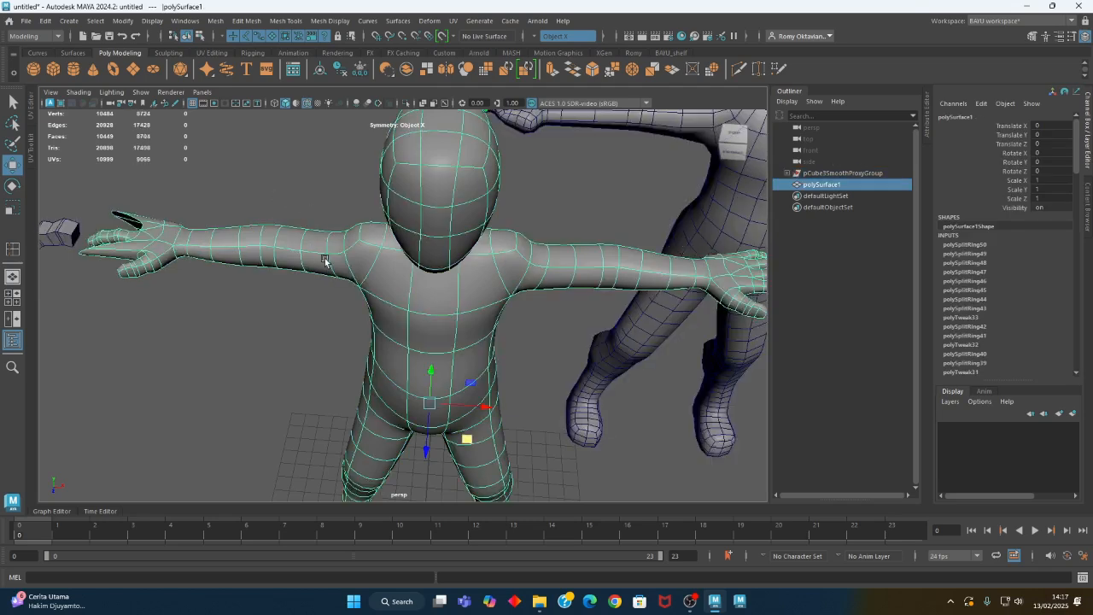
right_click(300, 213)
right_drag(299, 246, 300, 248)
scroll(332, 293, down, 3)
alt+drag(332, 298, 272, 321)
click(316, 288)
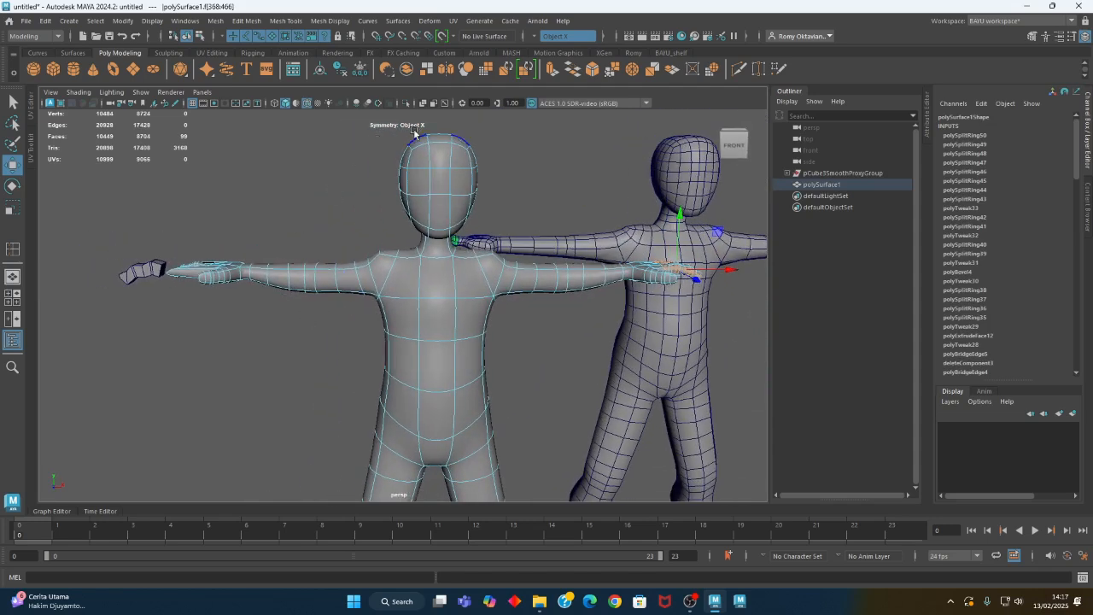
click(539, 39)
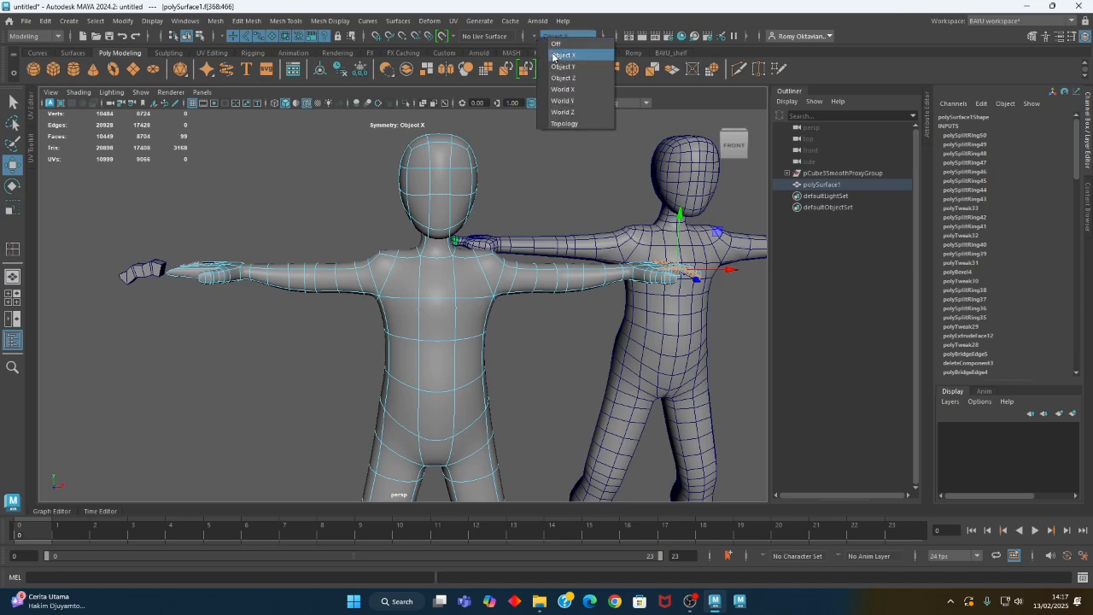
click(555, 43)
drag(88, 215, 337, 337)
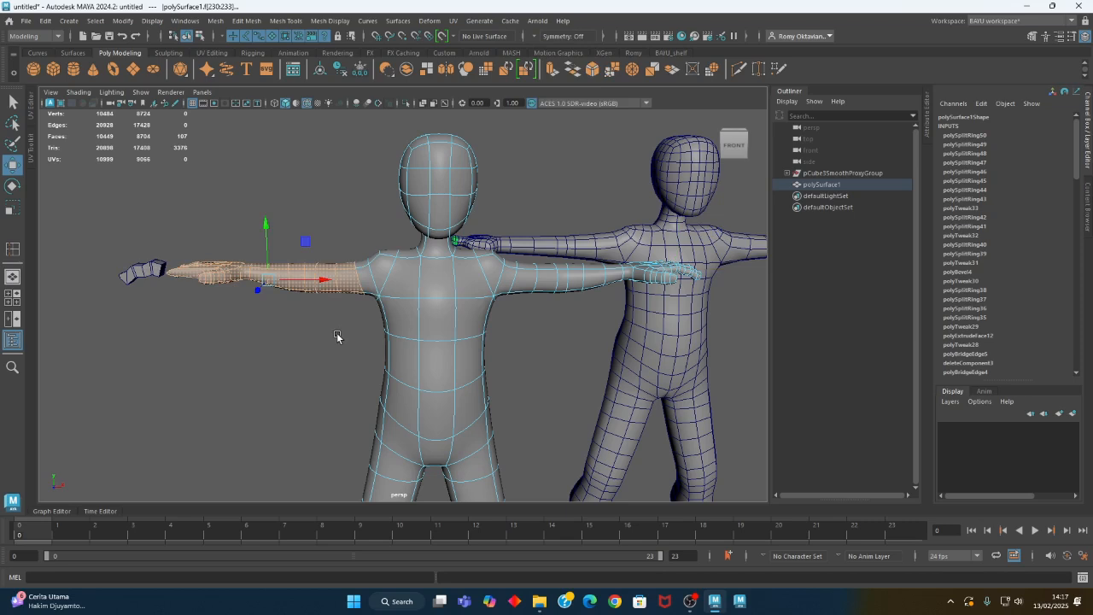
key(Delete)
- Delete the stray finger piece and the second character model in object mode
right_drag(245, 225, 280, 211)
click(272, 212)
drag(141, 232, 167, 289)
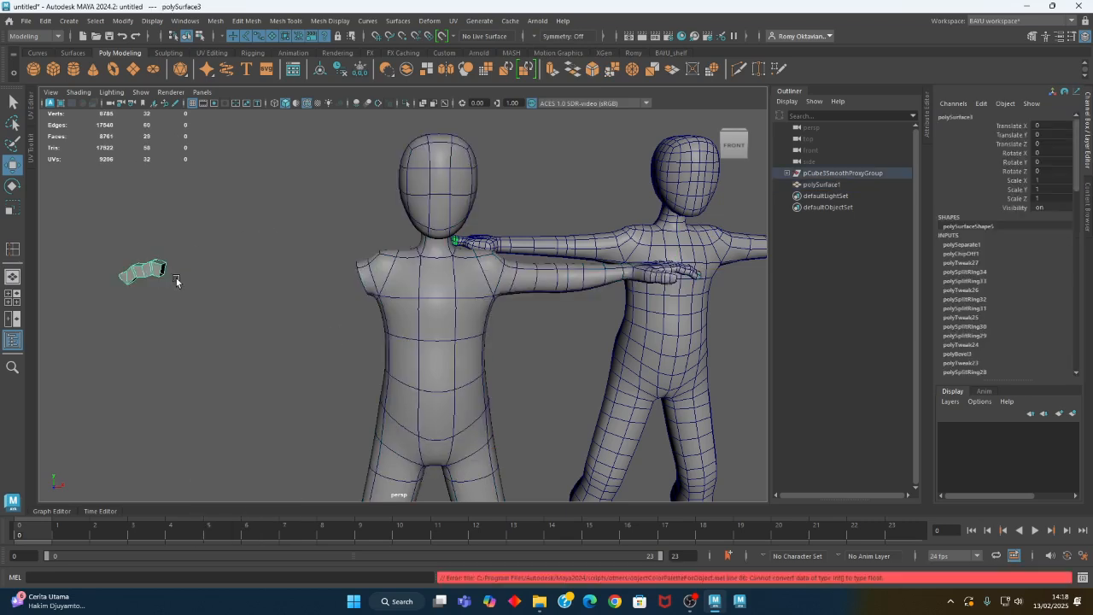
key(Delete)
alt+middle_drag(535, 351, 290, 317)
alt+drag(290, 317, 563, 340)
key(Delete)
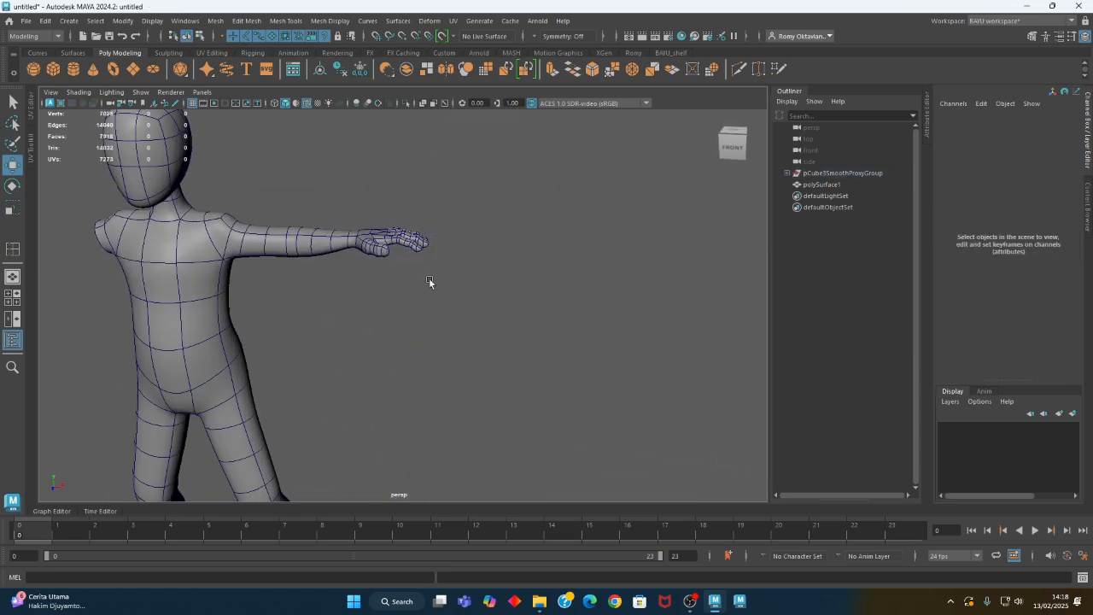
- Select all faces of the remaining arm and hand, show the mesh unsmoothed, and duplicate those faces
drag(369, 213, 366, 299)
alt+middle_drag(358, 287, 466, 302)
right_drag(465, 202, 466, 226)
click(615, 196)
drag(625, 181, 366, 308)
alt+middle_drag(438, 337, 498, 323)
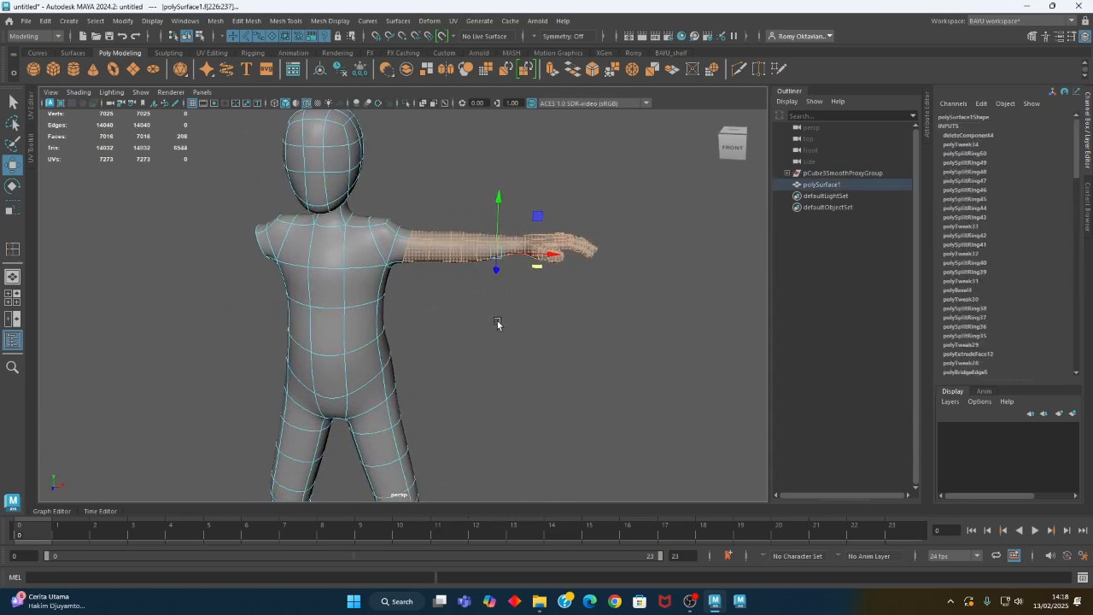
key(1)
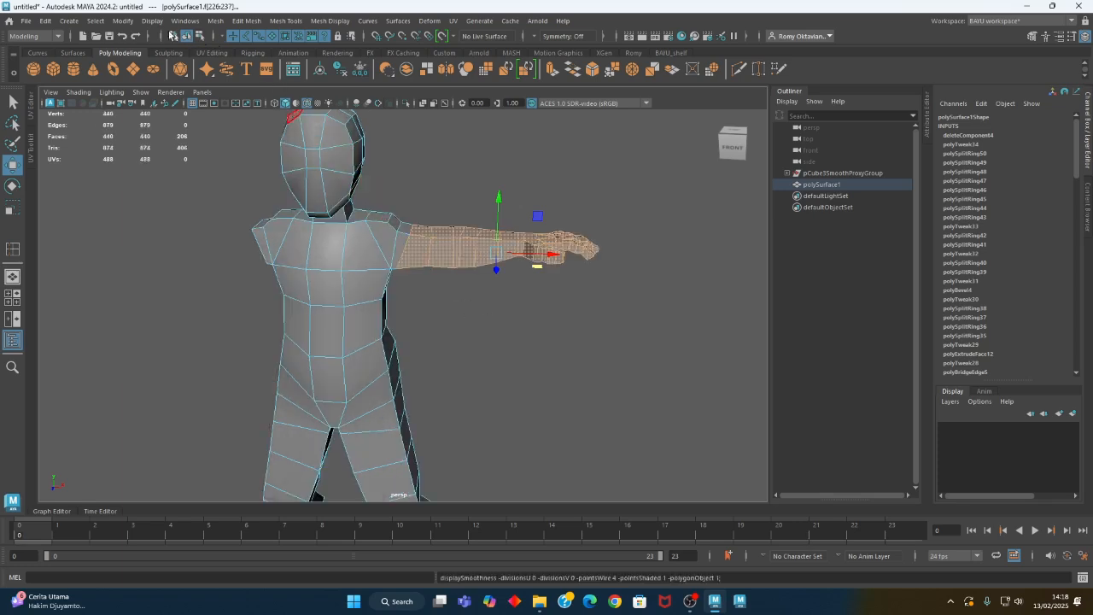
click(245, 21)
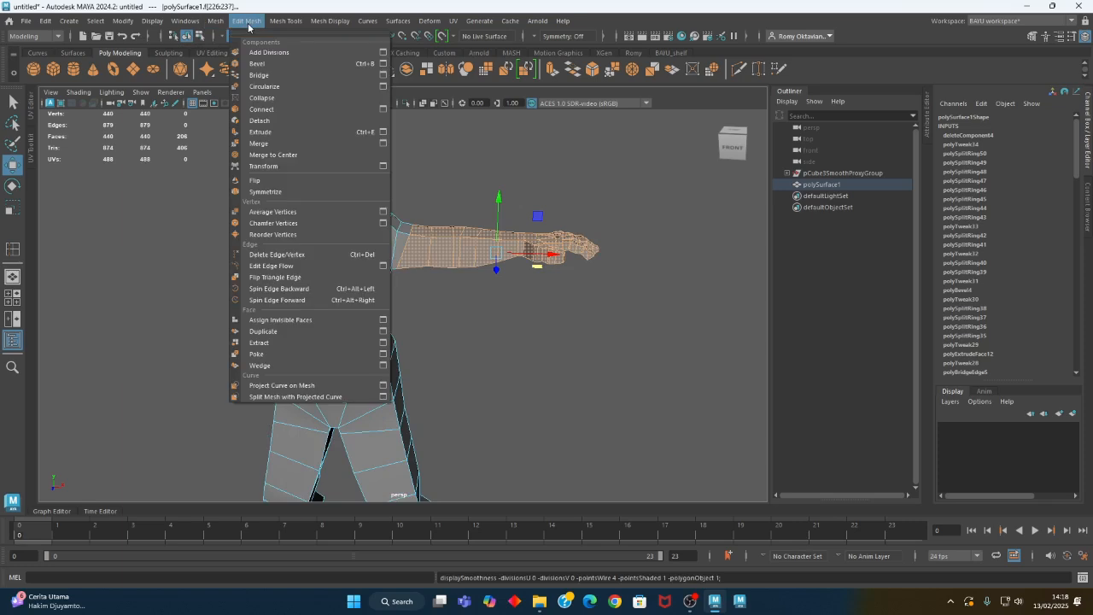
click(276, 333)
- Select only the duplicated arm and mirror it to the armless side by setting Scale X to -1
right_drag(649, 263, 697, 248)
click(641, 330)
drag(406, 198, 551, 291)
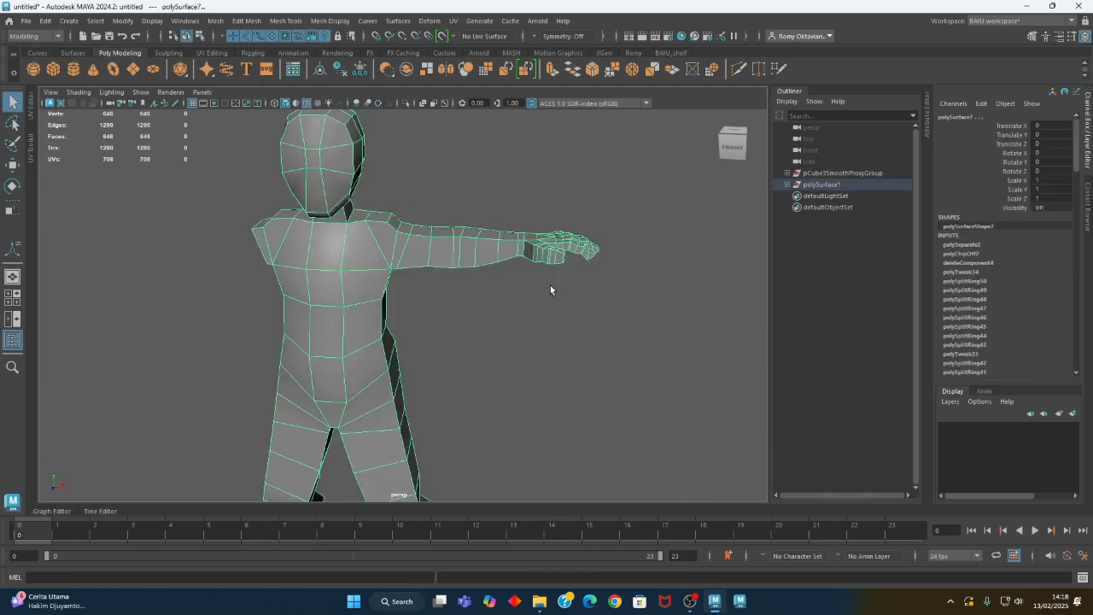
shift+click(347, 273)
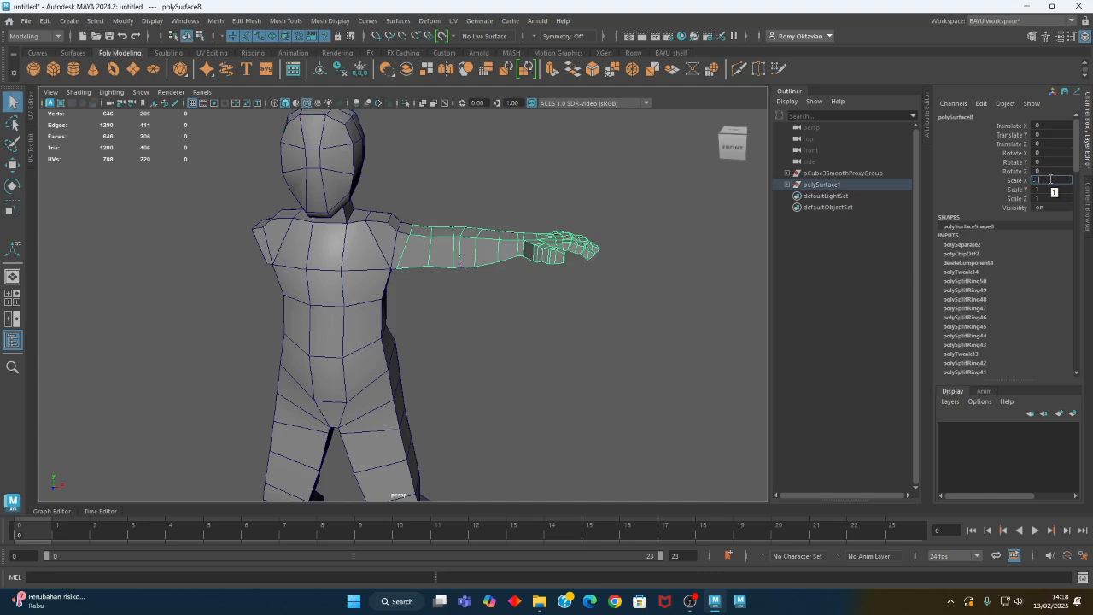
key(Return)
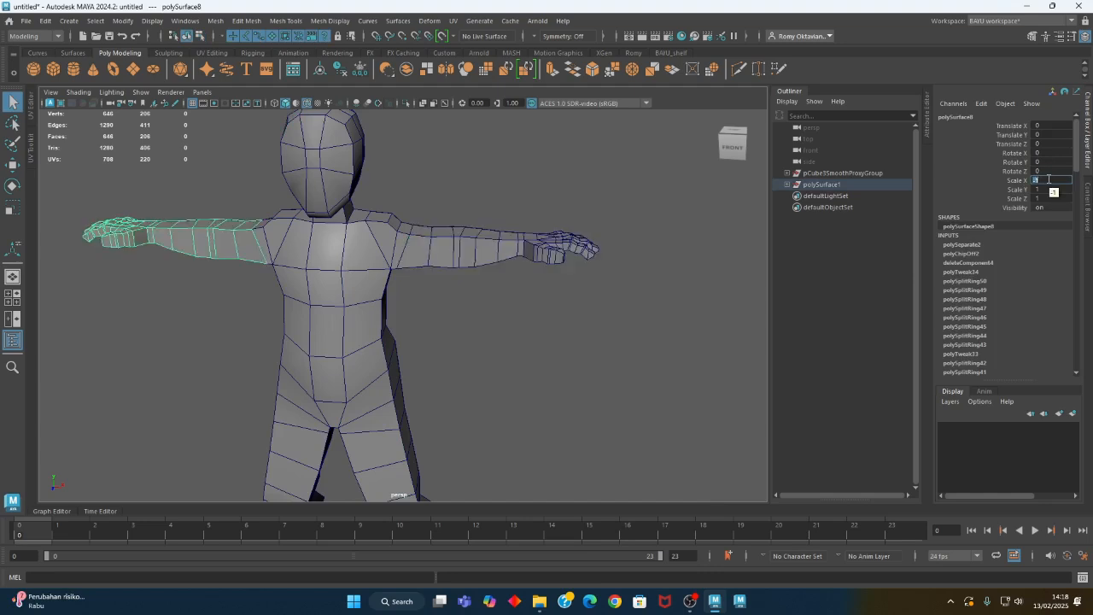